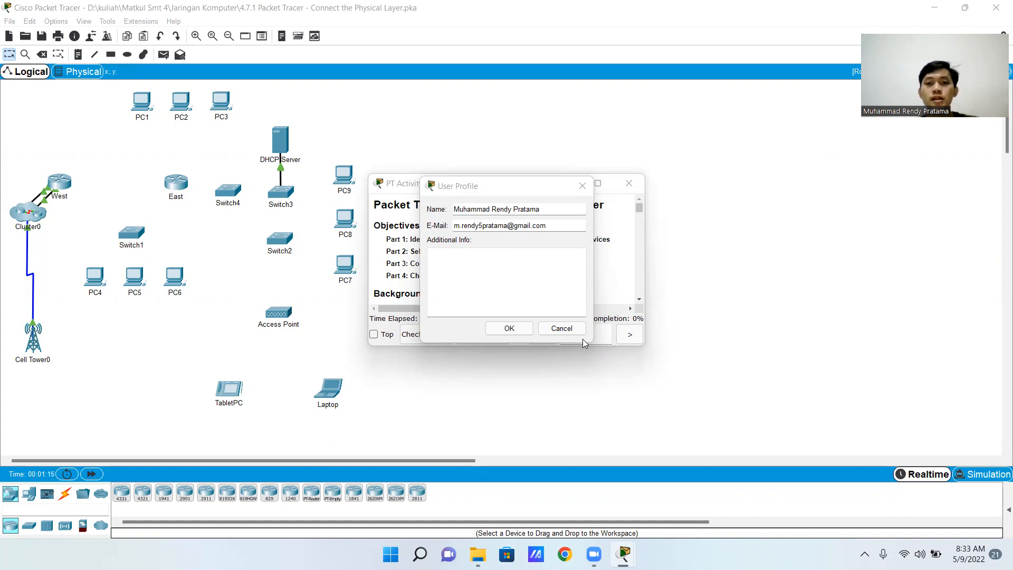
Accept the user profile's existing name and e-mail, and confirm changing the user information and resetting the activity
{"action": "left_click", "coordinate": [496, 195]}
{"action": "left_click_drag", "start_coordinate": [495, 196], "coordinate": [505, 284]}
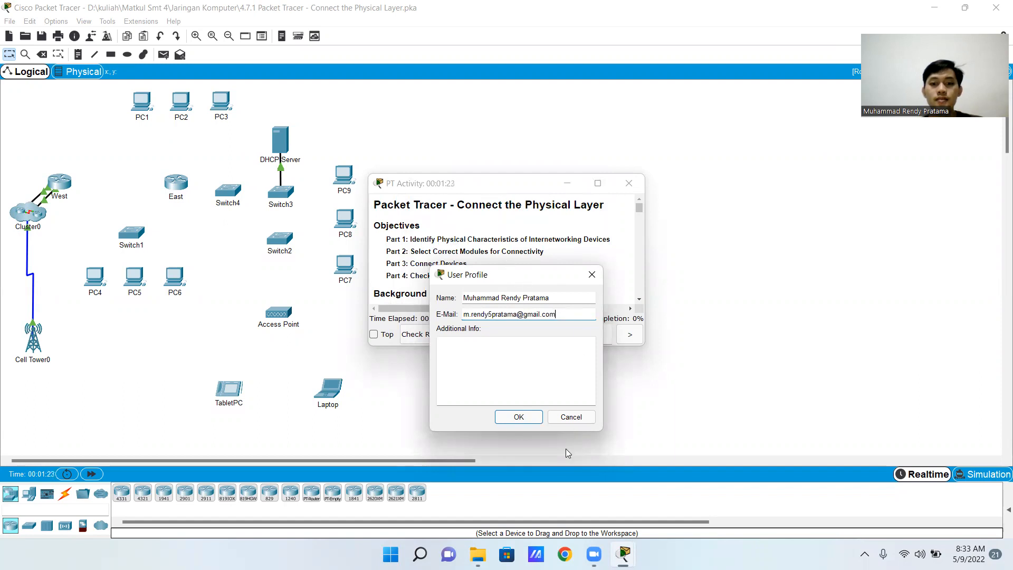
{"action": "left_click", "coordinate": [528, 419]}
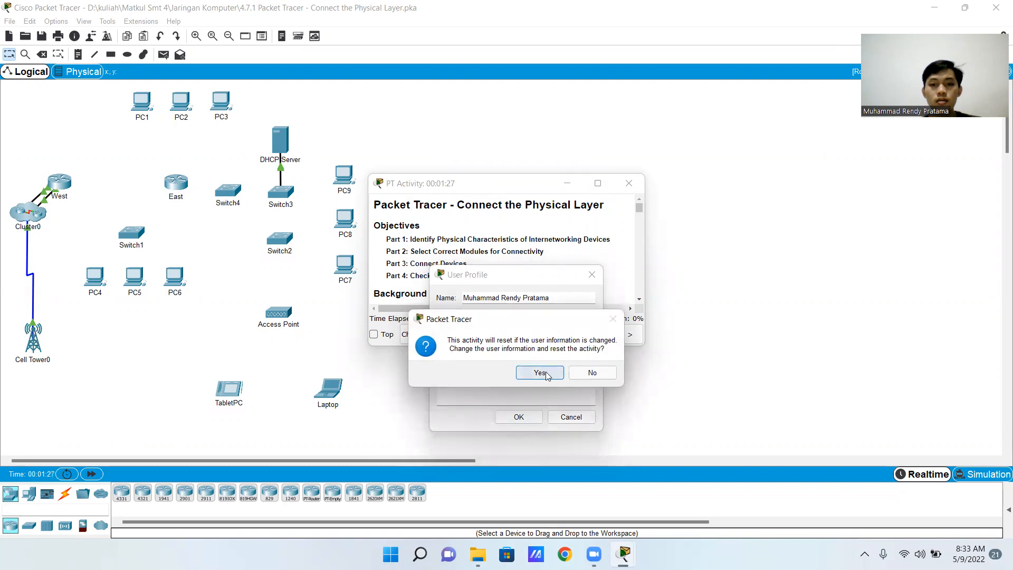
{"action": "left_click", "coordinate": [543, 374]}
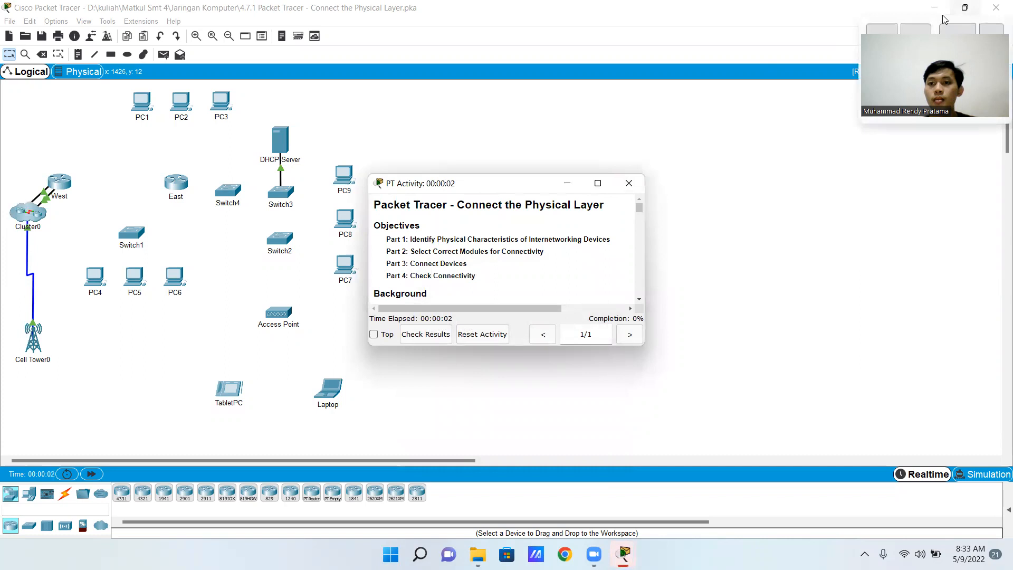
Arrange the network workspace and the activity instructions side by side, with the workspace slightly wider than the instructions
{"action": "left_click", "coordinate": [881, 29]}
{"action": "left_click", "coordinate": [656, 139]}
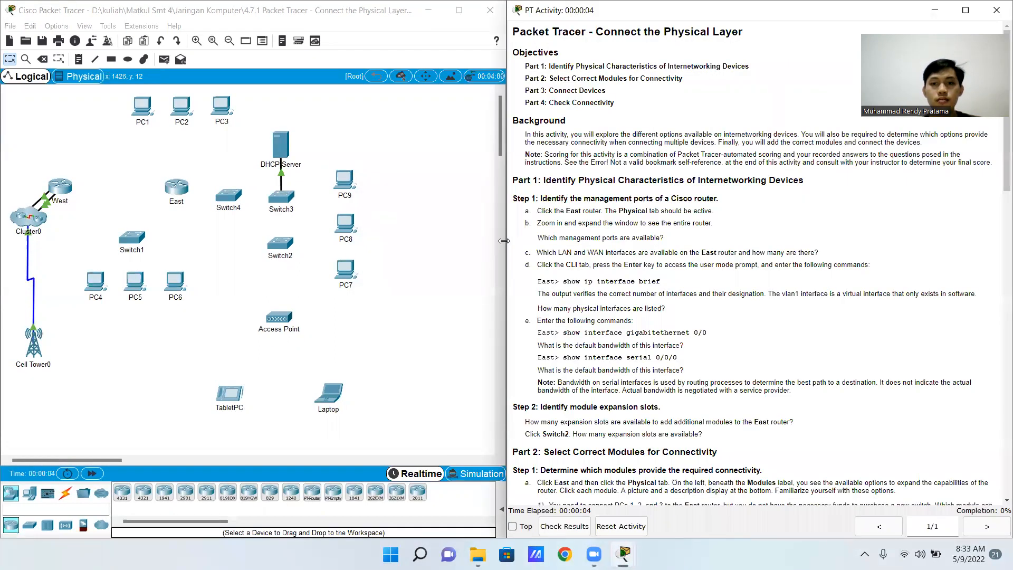
{"action": "left_click_drag", "start_coordinate": [504, 240], "coordinate": [556, 238]}
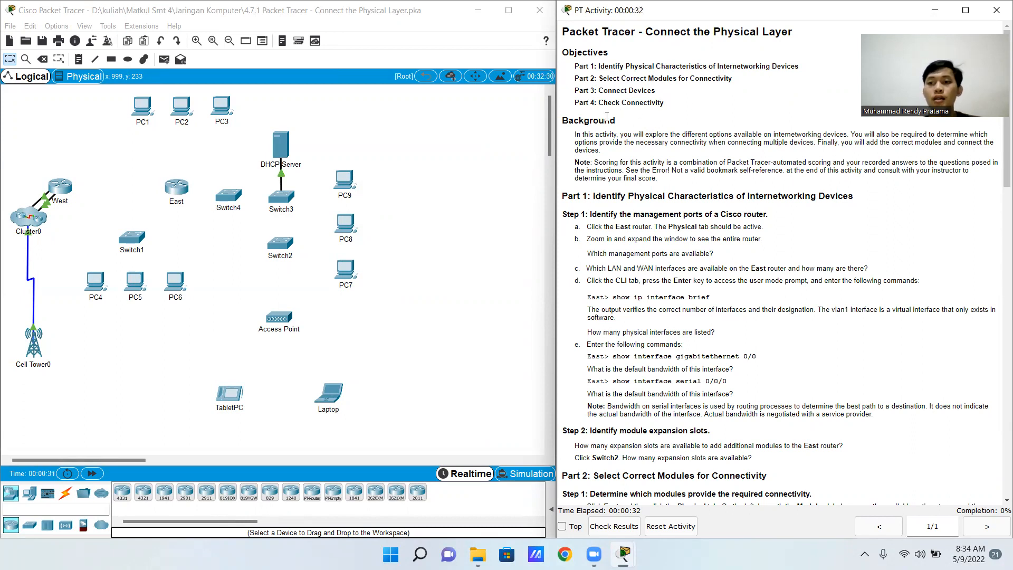
{"action": "scroll", "coordinate": [759, 197], "scroll_direction": "down", "scroll_amount": 3}
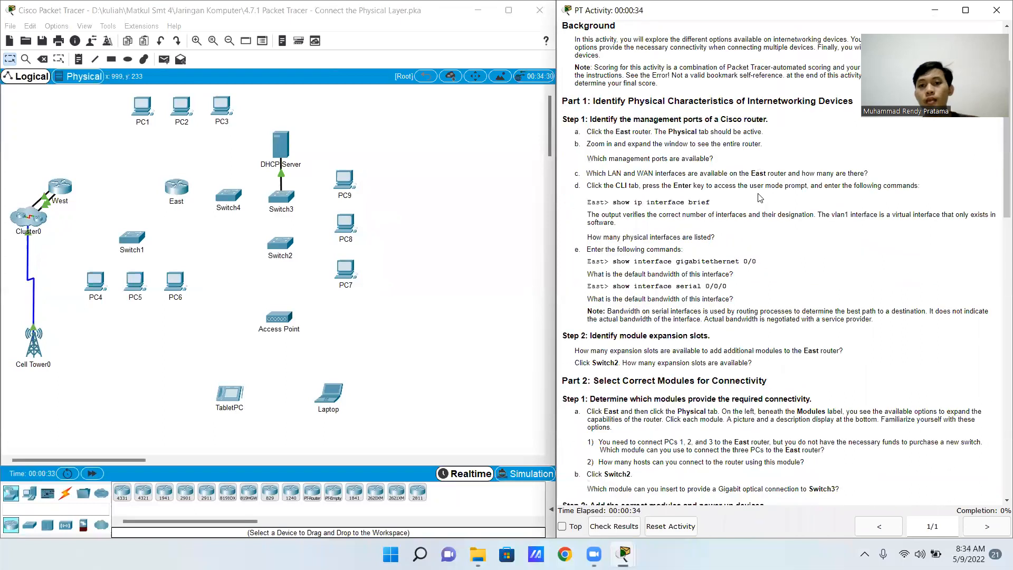
{"action": "scroll", "coordinate": [760, 197], "scroll_direction": "up", "scroll_amount": 3}
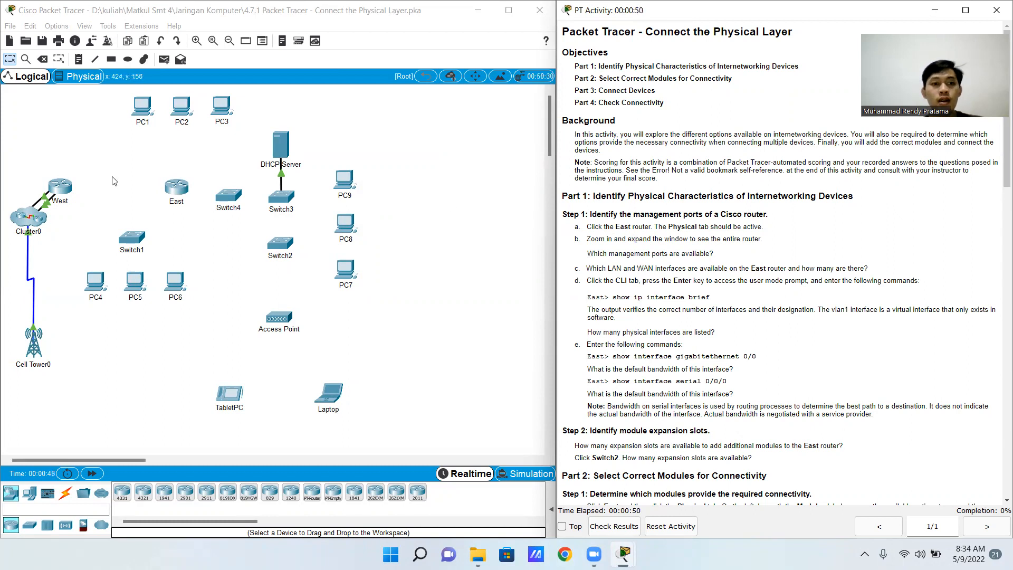
Open the East router's physical view beside the instructions and examine its management ports and LAN/WAN interfaces at enlarged size
{"action": "left_click", "coordinate": [179, 189]}
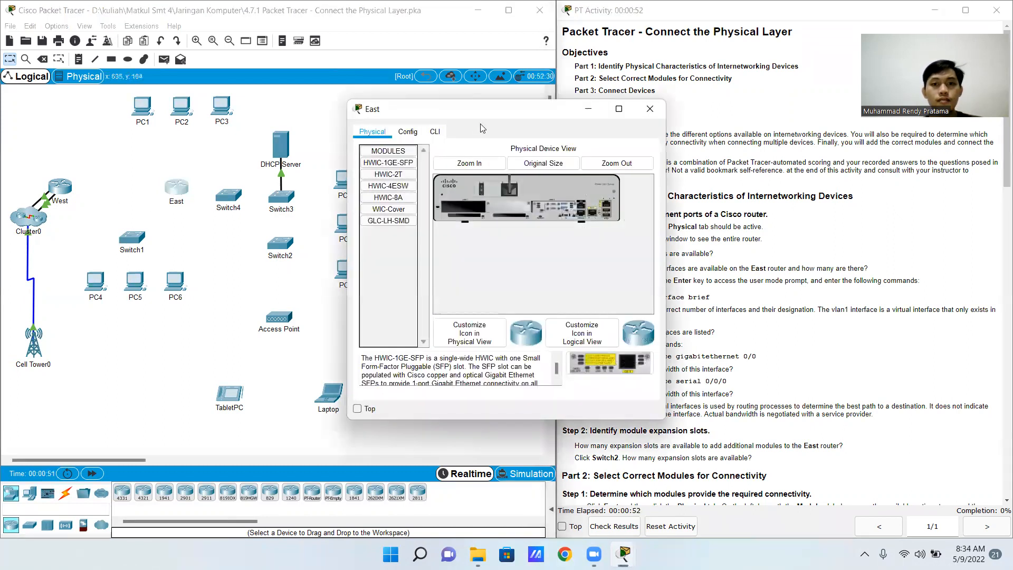
{"action": "left_click_drag", "start_coordinate": [488, 113], "coordinate": [340, 96]}
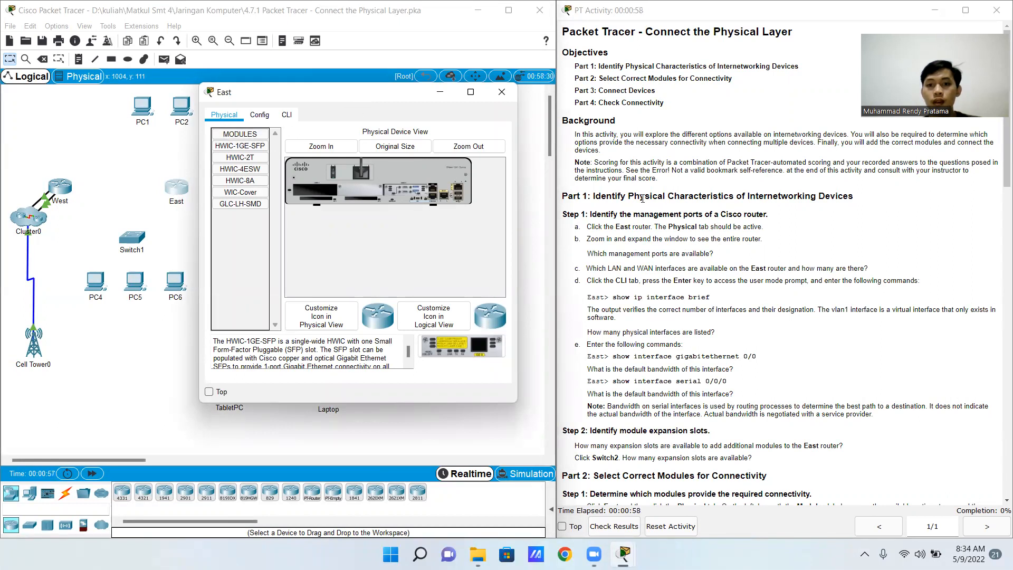
{"action": "left_click", "coordinate": [311, 147]}
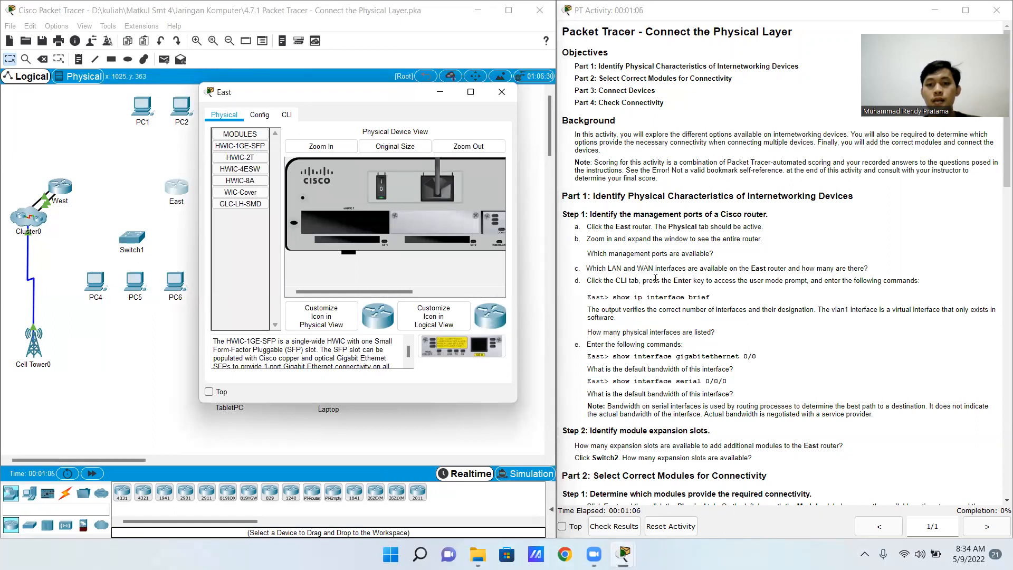
{"action": "left_click_drag", "start_coordinate": [399, 289], "coordinate": [475, 293]}
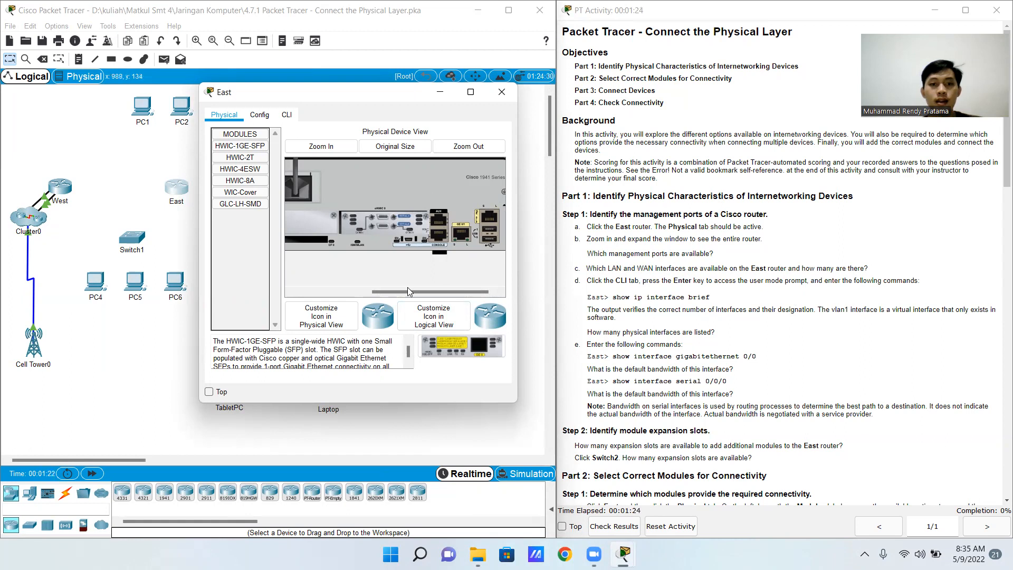
{"action": "left_click_drag", "start_coordinate": [399, 290], "coordinate": [423, 281]}
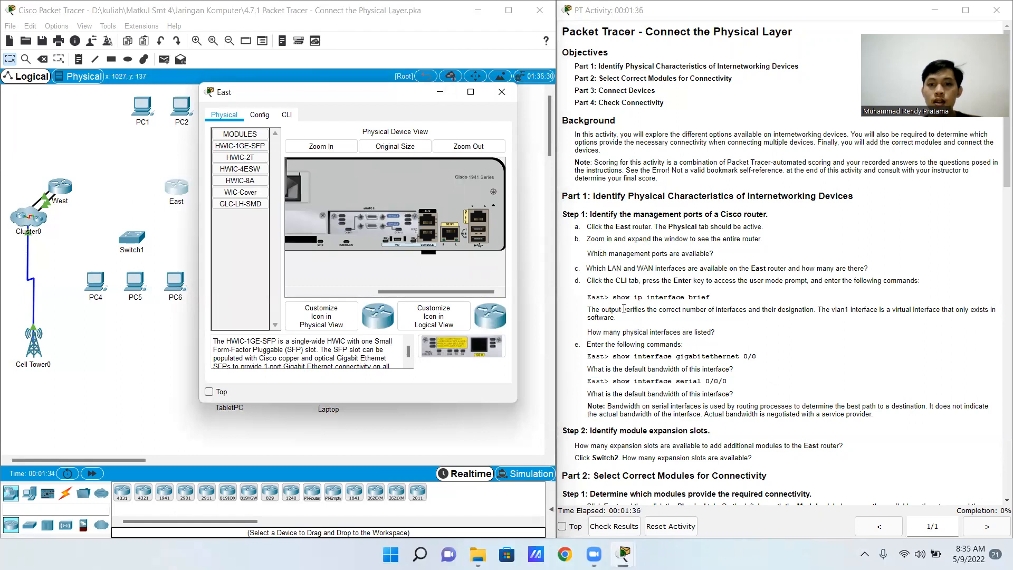
Run "show ip interface brief" in the East router's CLI, review the listed interfaces, and close the router window
{"action": "left_click", "coordinate": [287, 115]}
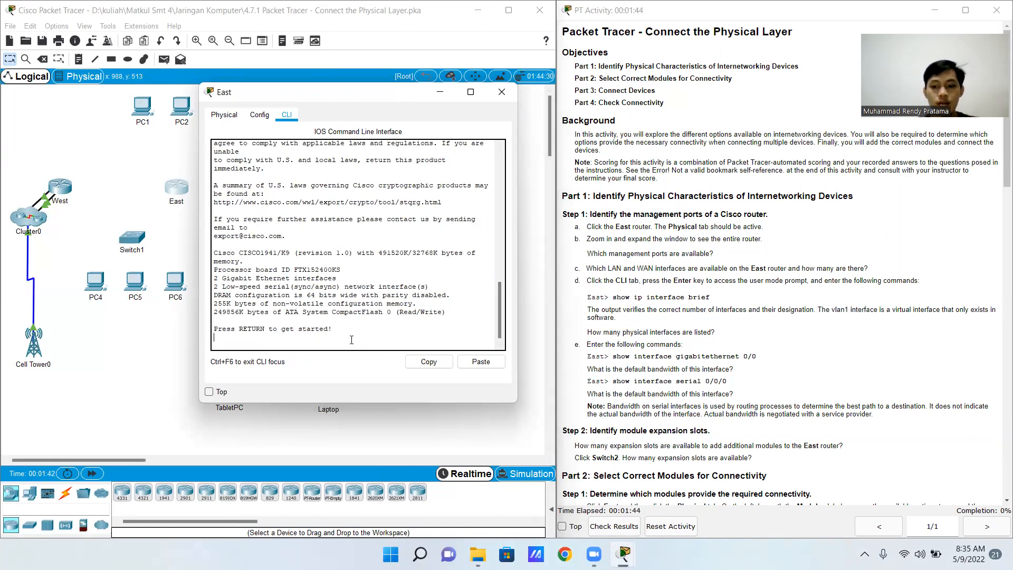
{"action": "key", "text": "Return"}
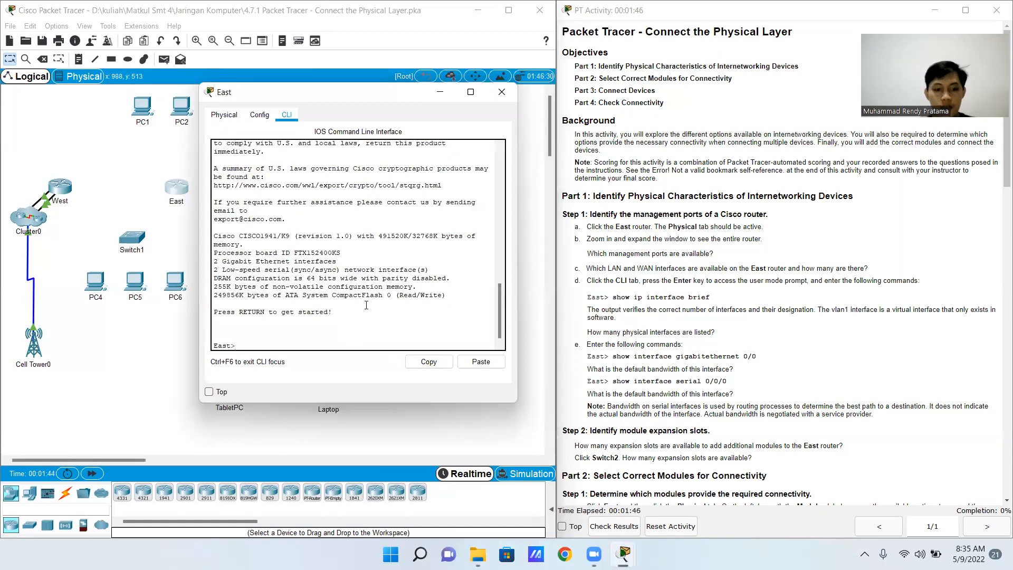
{"action": "type", "text": "show ip interface"}
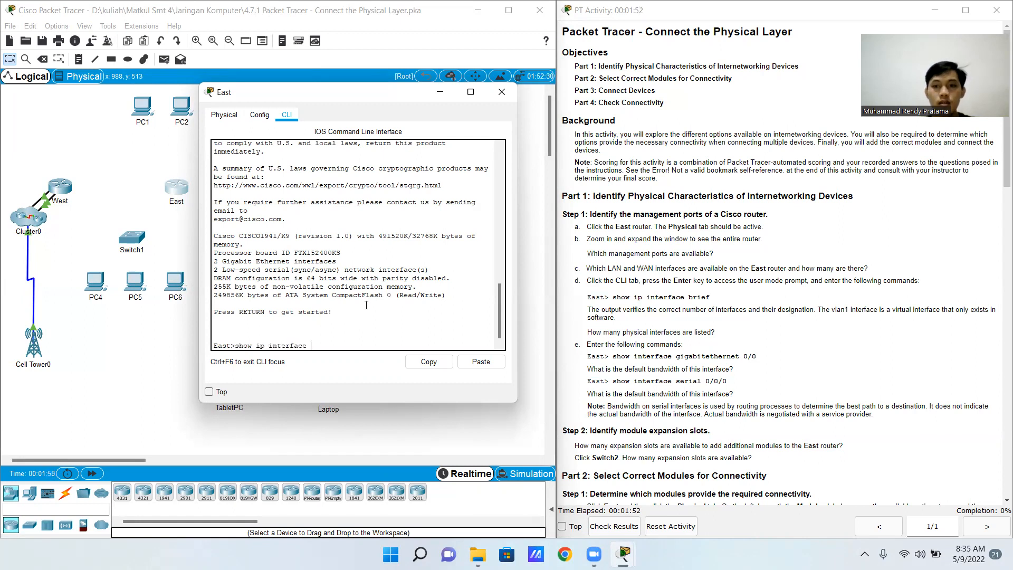
{"action": "type", "text": " brief"}
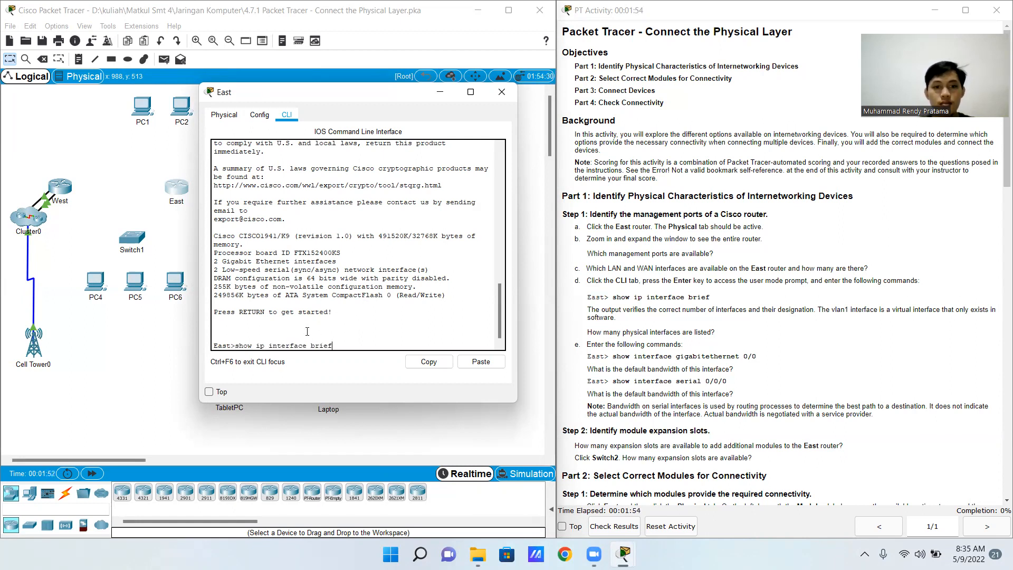
{"action": "key", "text": "Return"}
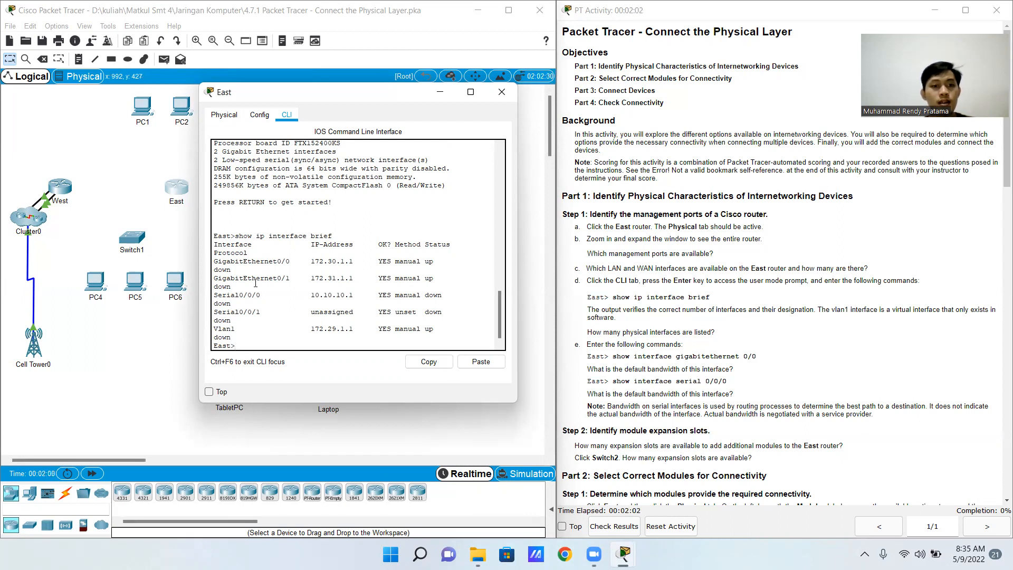
{"action": "left_click_drag", "start_coordinate": [216, 262], "coordinate": [253, 272]}
{"action": "left_click", "coordinate": [278, 282]}
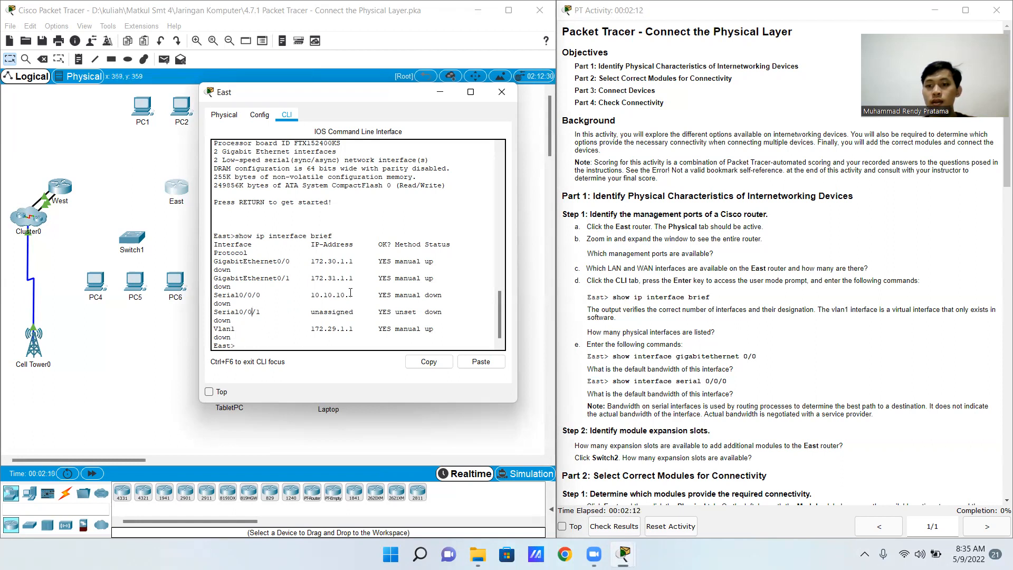
{"action": "scroll", "coordinate": [372, 278], "scroll_direction": "down", "scroll_amount": 1}
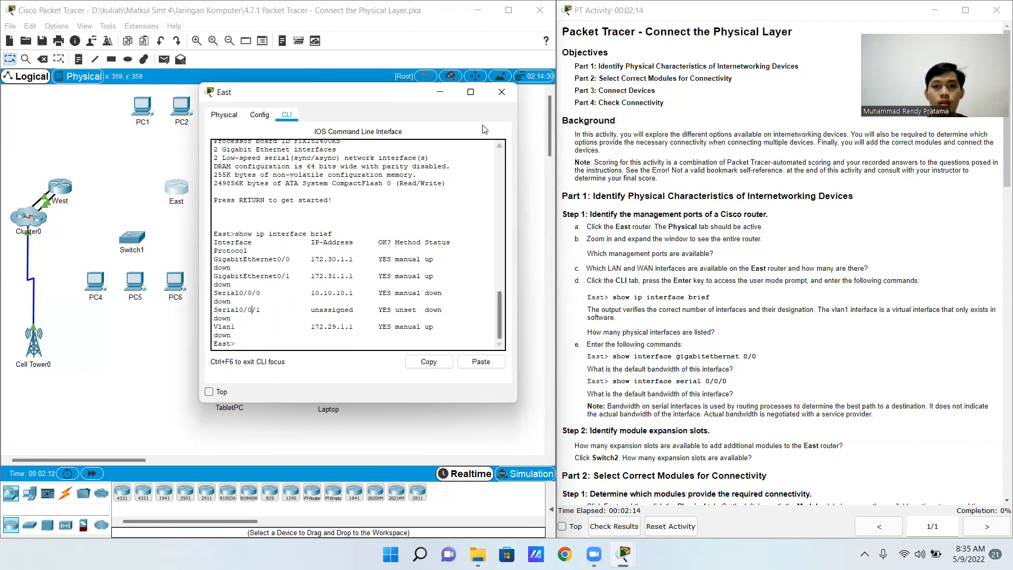
{"action": "left_click", "coordinate": [499, 95]}
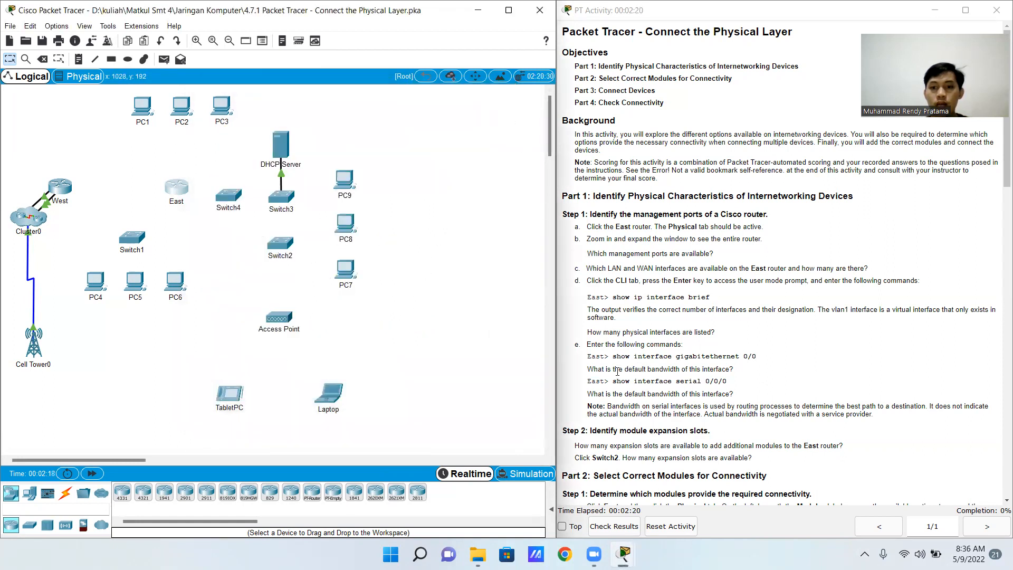
Reopen the East router's CLI at a fresh prompt and place its window clear of the activity instructions
{"action": "left_click", "coordinate": [185, 191]}
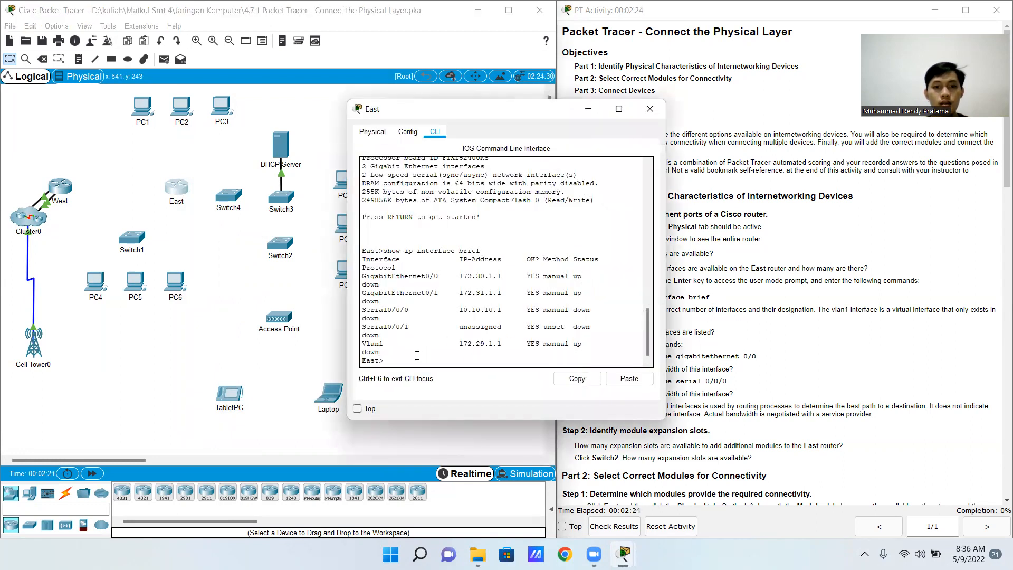
{"action": "key", "text": "Return"}
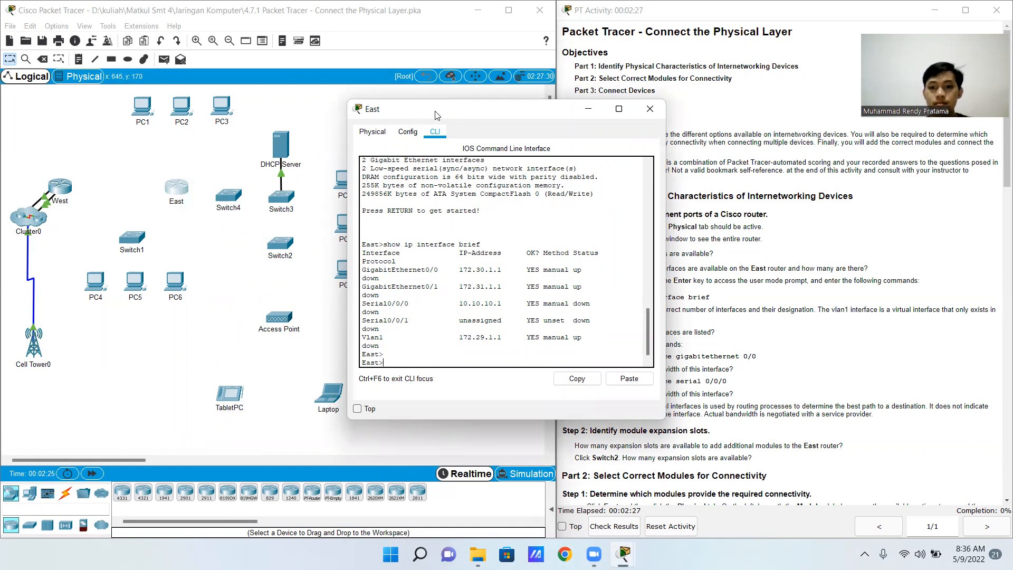
{"action": "left_click_drag", "start_coordinate": [435, 115], "coordinate": [324, 115]}
Try to query the router's first Gigabit Ethernet interface with "show interface gigabitethrenet 0/0"
{"action": "type", "text": "show in"}
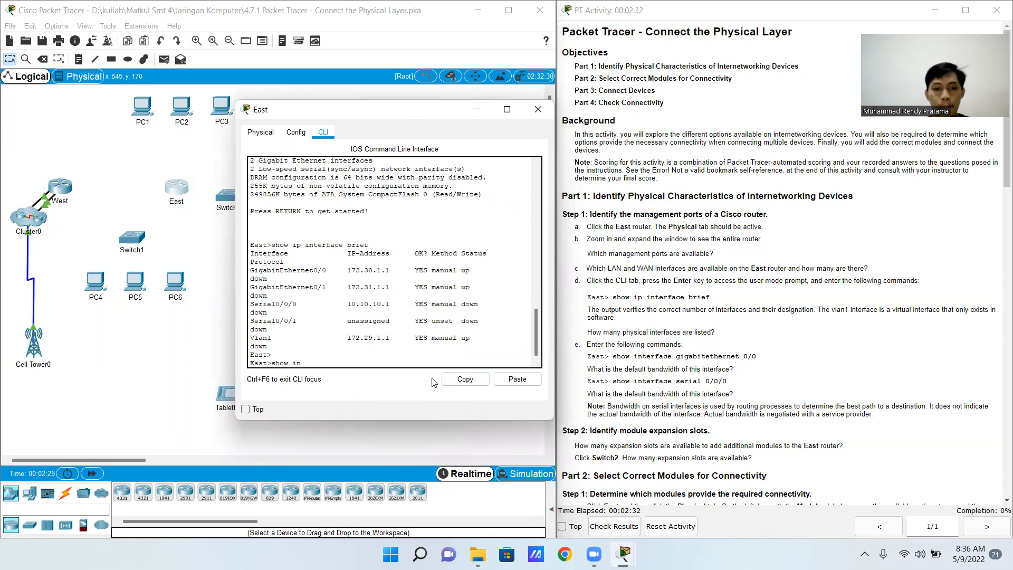
{"action": "type", "text": "terface"}
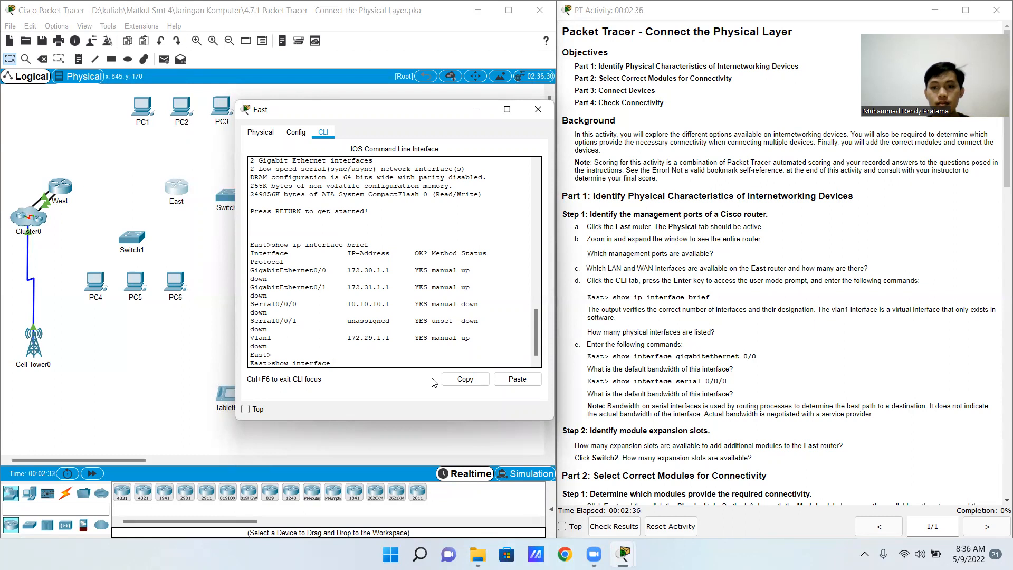
{"action": "type", "text": " gigab"}
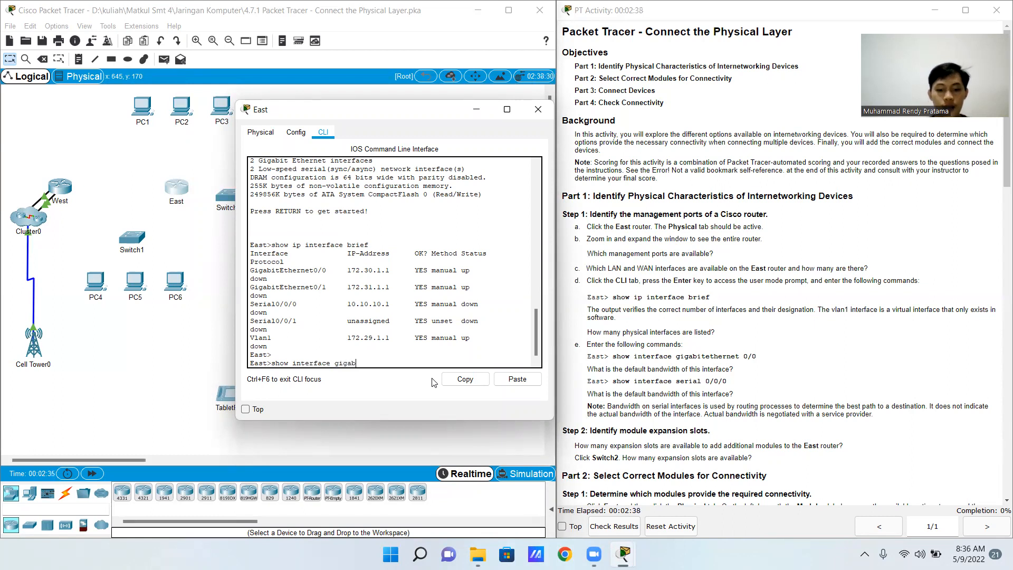
{"action": "type", "text": "ite"}
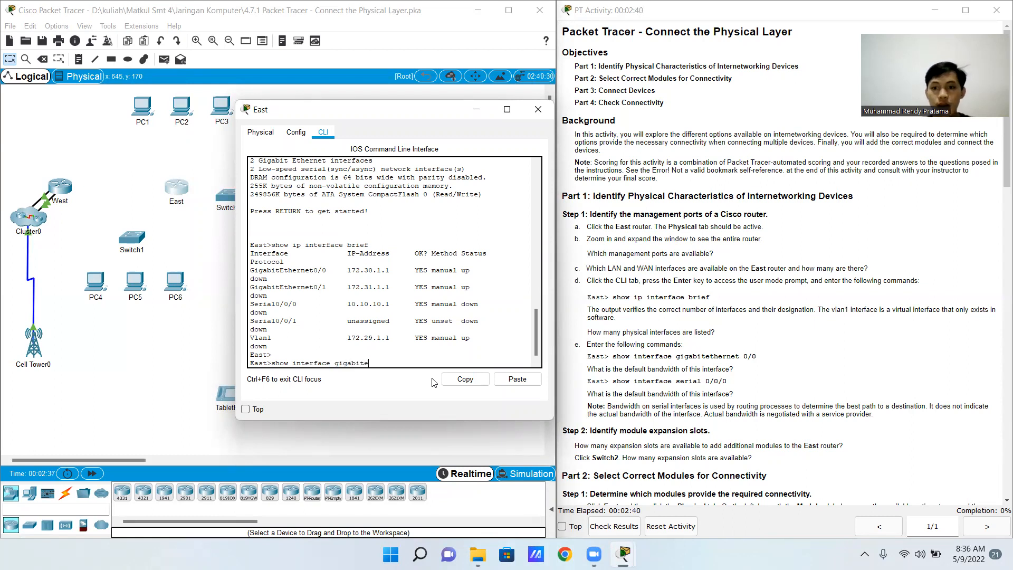
{"action": "type", "text": "threnet 0/0"}
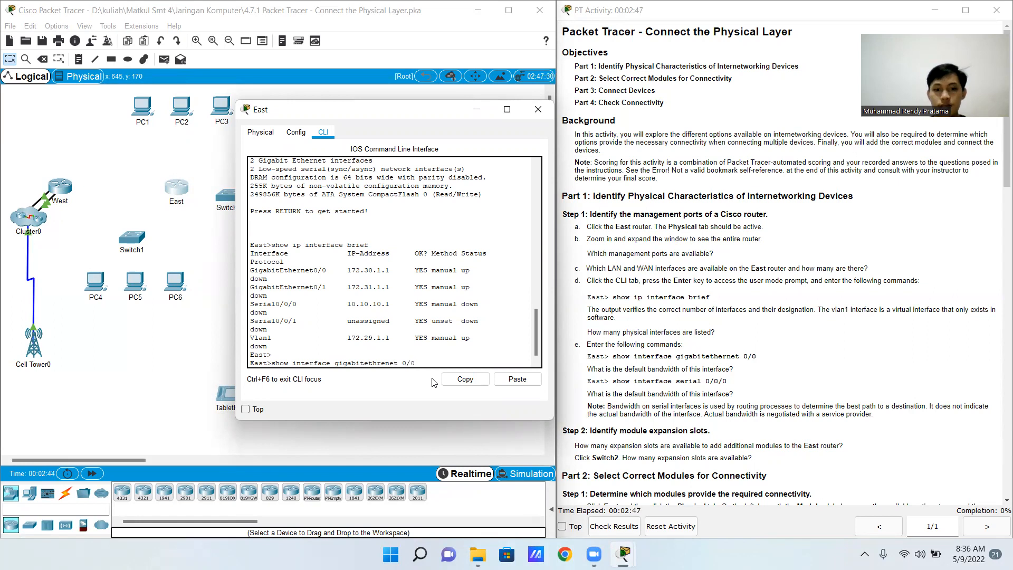
{"action": "key", "text": "Return"}
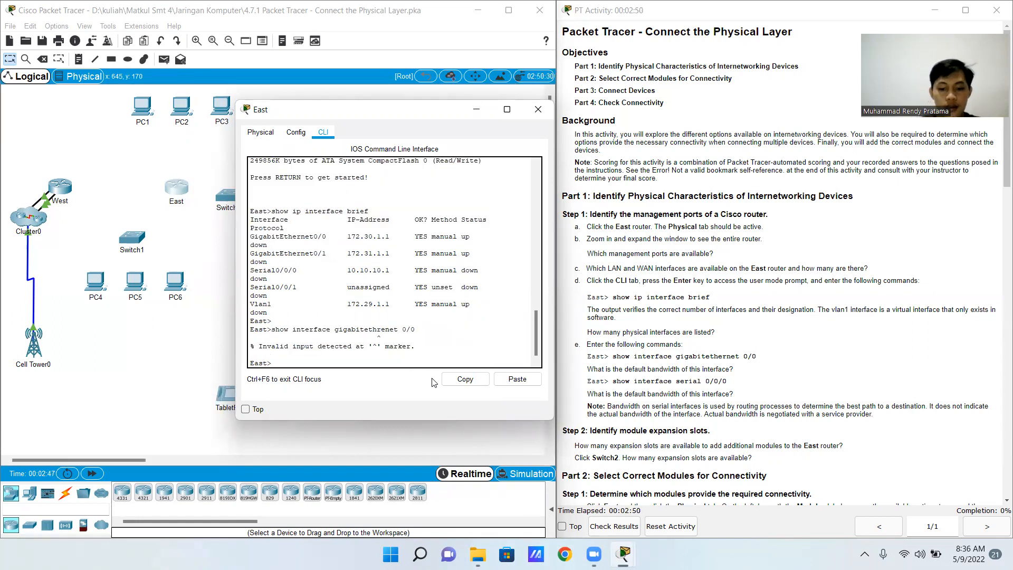
Run "show interface gigabitethernet 0/0" on the East router and look up the interface's default bandwidth in the output
{"action": "type", "text": "show in"}
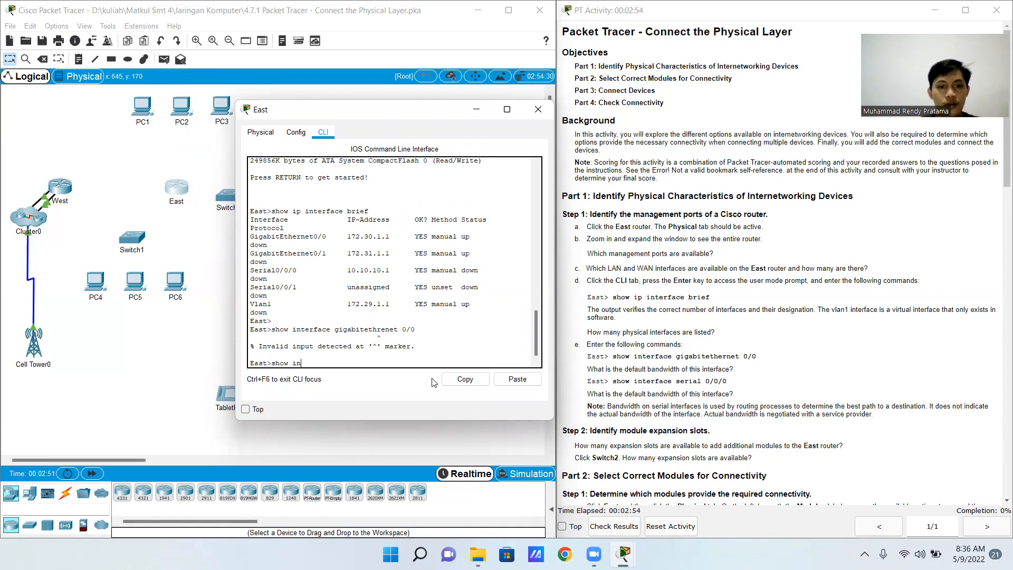
{"action": "type", "text": "terface "}
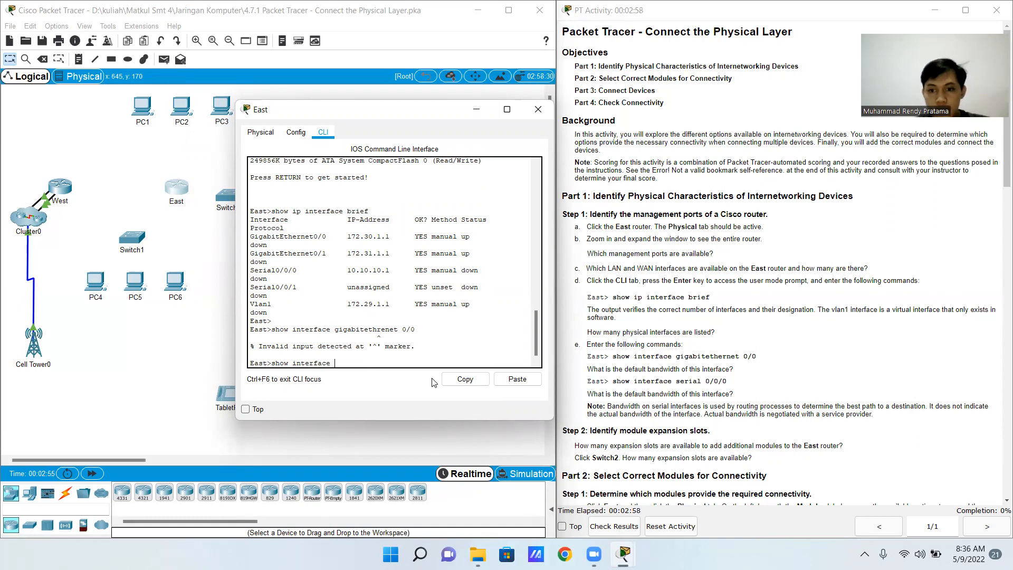
{"action": "type", "text": "gigabit"}
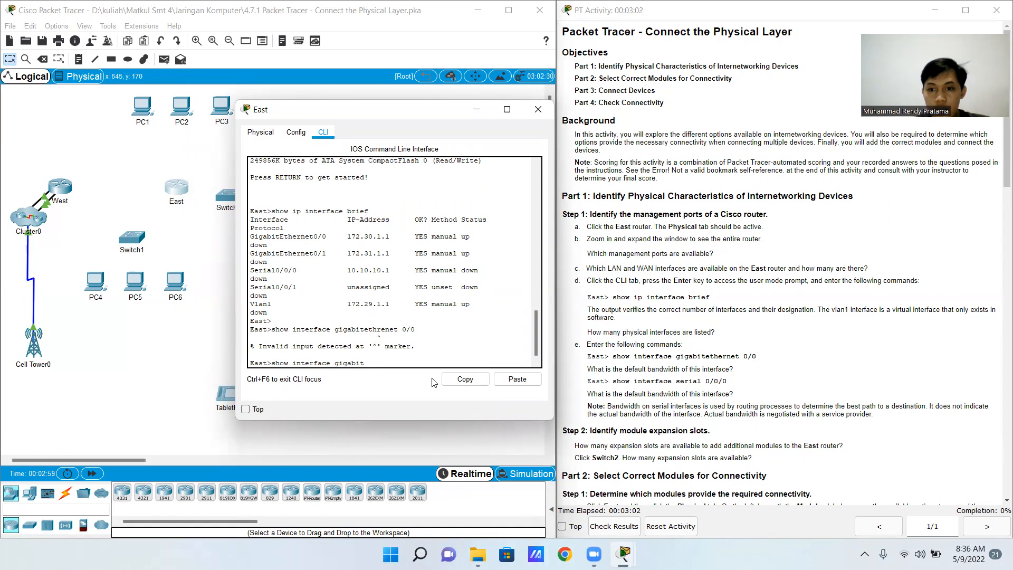
{"action": "type", "text": "ether"}
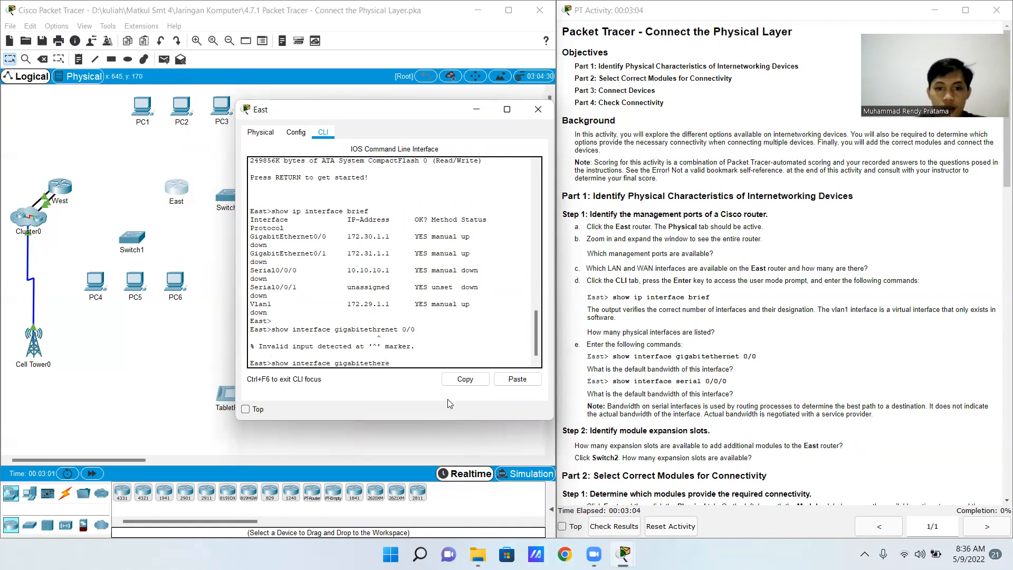
{"action": "type", "text": "n"}
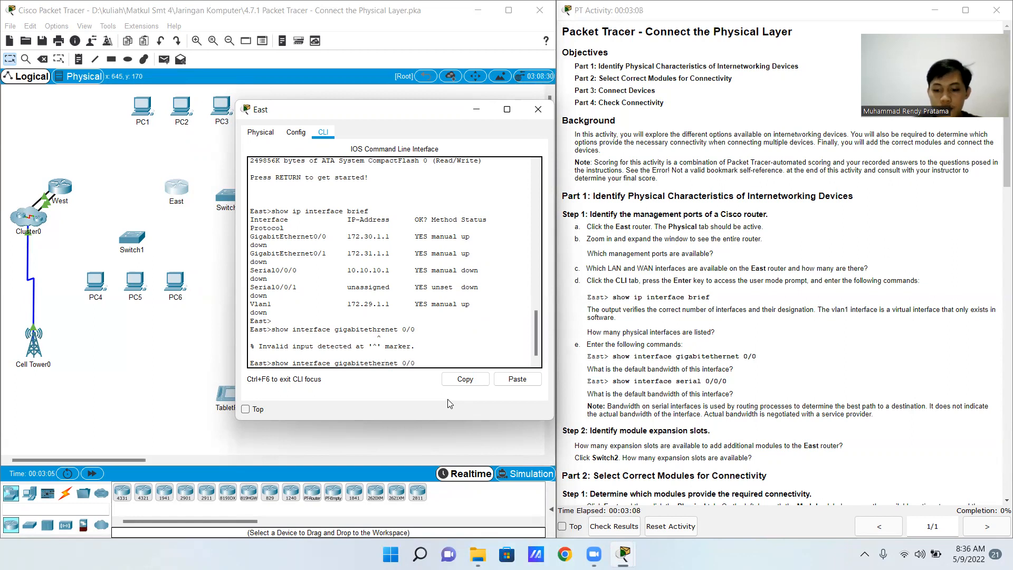
{"action": "type", "text": "et 0/0"}
{"action": "key", "text": "Return"}
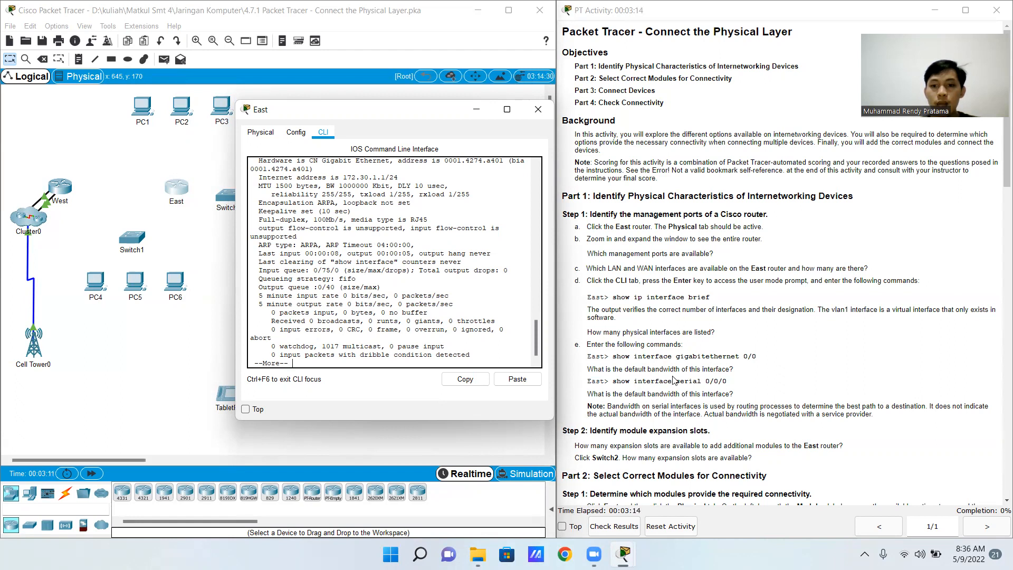
{"action": "scroll", "coordinate": [312, 243], "scroll_direction": "up", "scroll_amount": 1}
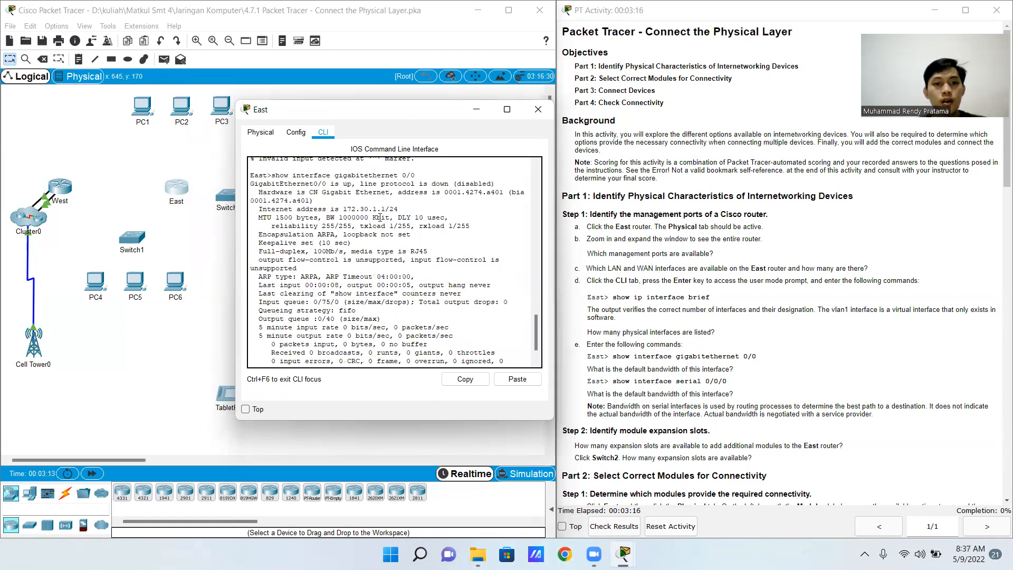
Highlight the bandwidth value in the GigabitEthernet0/0 output and page through the rest of the output to the East prompt
{"action": "left_click_drag", "start_coordinate": [340, 216], "coordinate": [390, 216]}
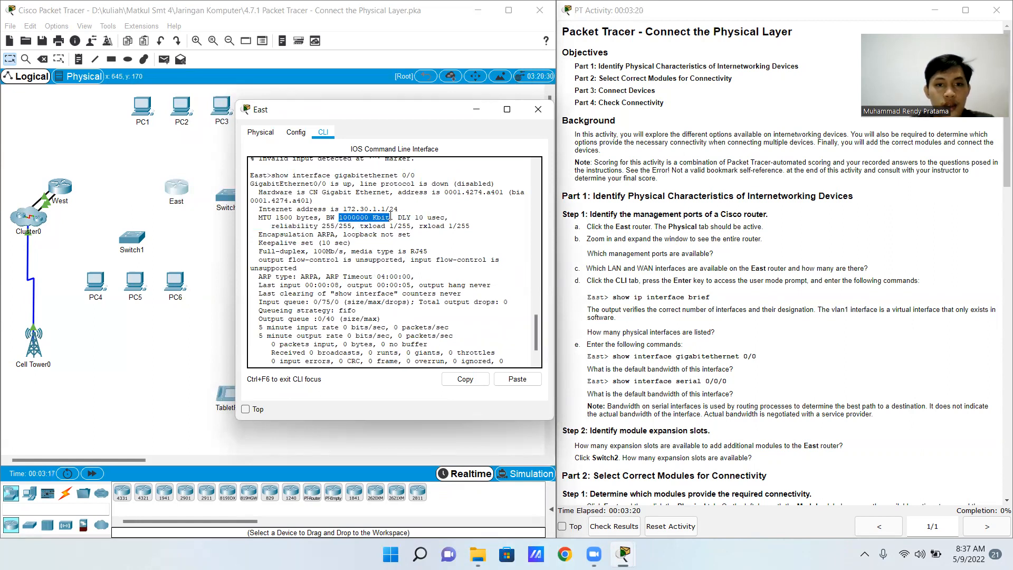
{"action": "scroll", "coordinate": [393, 263], "scroll_direction": "down", "scroll_amount": 4}
{"action": "left_click", "coordinate": [297, 360]}
{"action": "key", "text": "Return"}
{"action": "key", "text": "Return"}
{"action": "key", "text": "Return"}
{"action": "key", "text": "Return"}
{"action": "key", "text": "Return"}
{"action": "key", "text": "Return"}
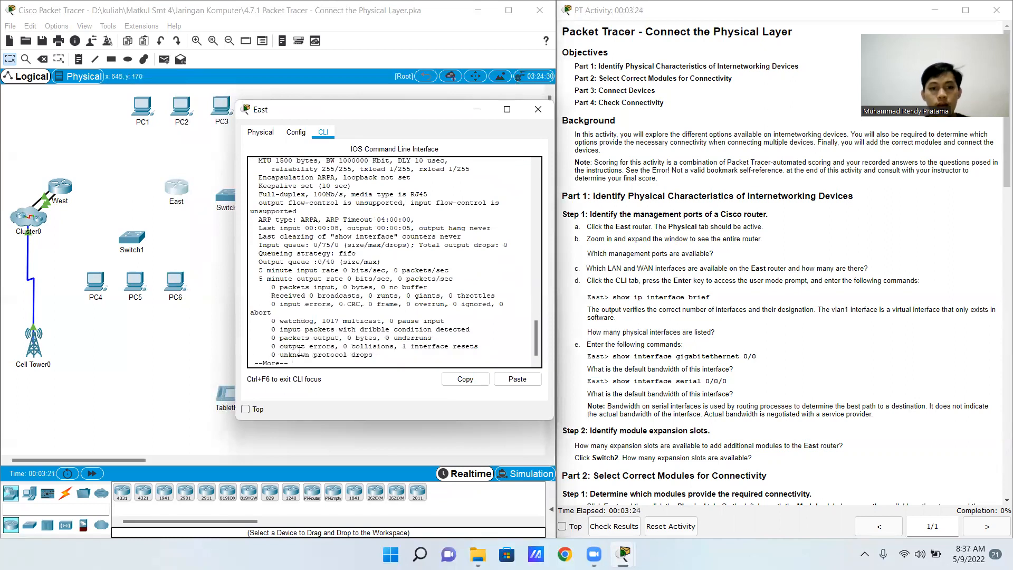
{"action": "key", "text": "Return"}
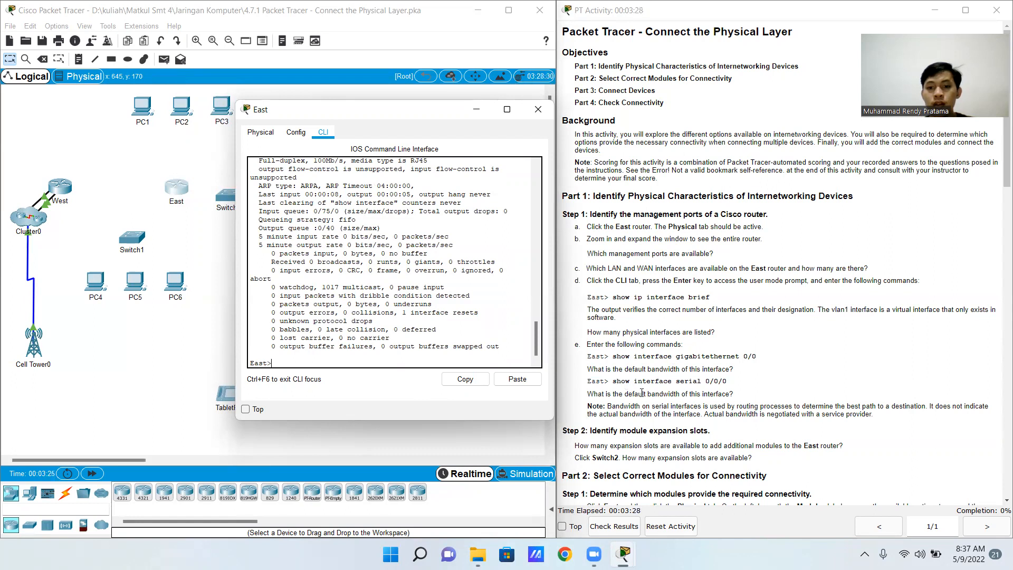
Run "show interface serial 0/0/0" on the East router, highlight the interface's default bandwidth, and close the router window
{"action": "type", "text": "show o"}
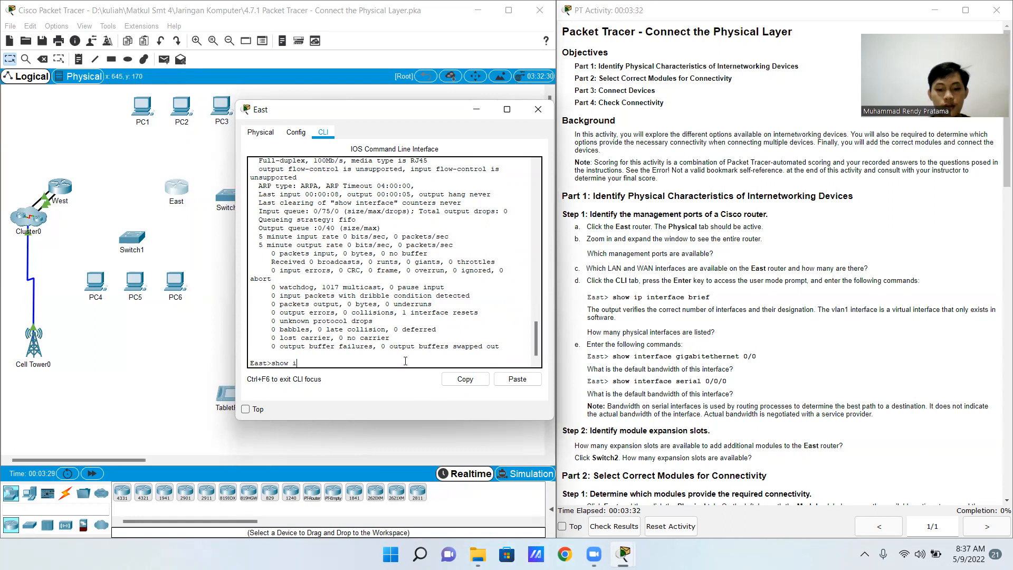
{"action": "type", "text": "nterfav"}
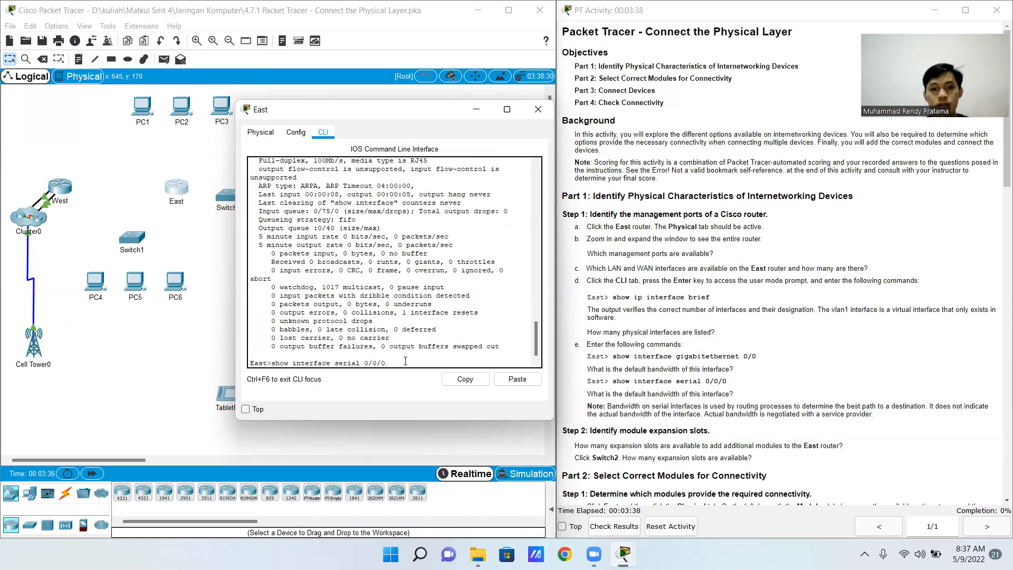
{"action": "key", "text": "Return"}
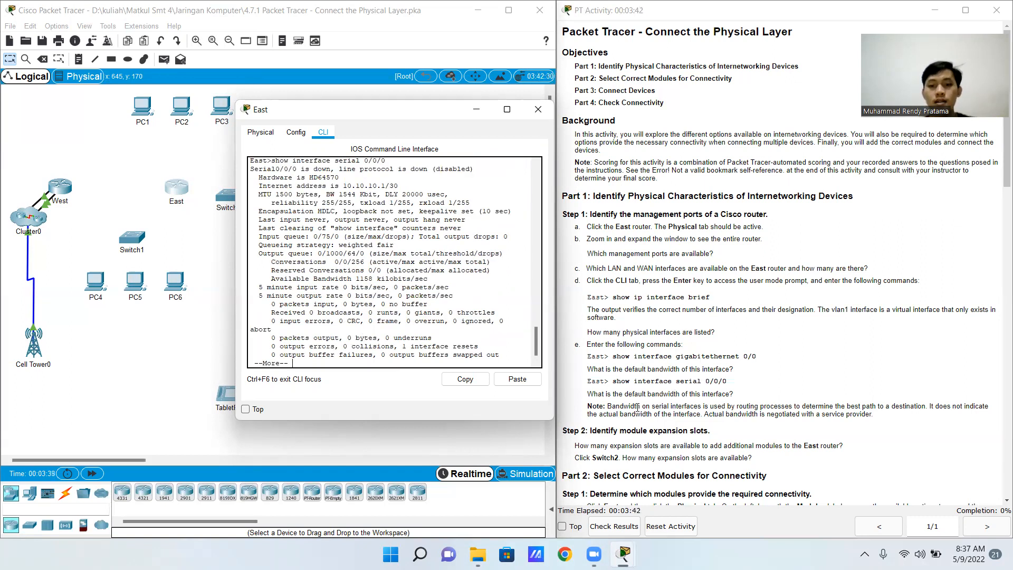
{"action": "scroll", "coordinate": [376, 256], "scroll_direction": "up", "scroll_amount": 1}
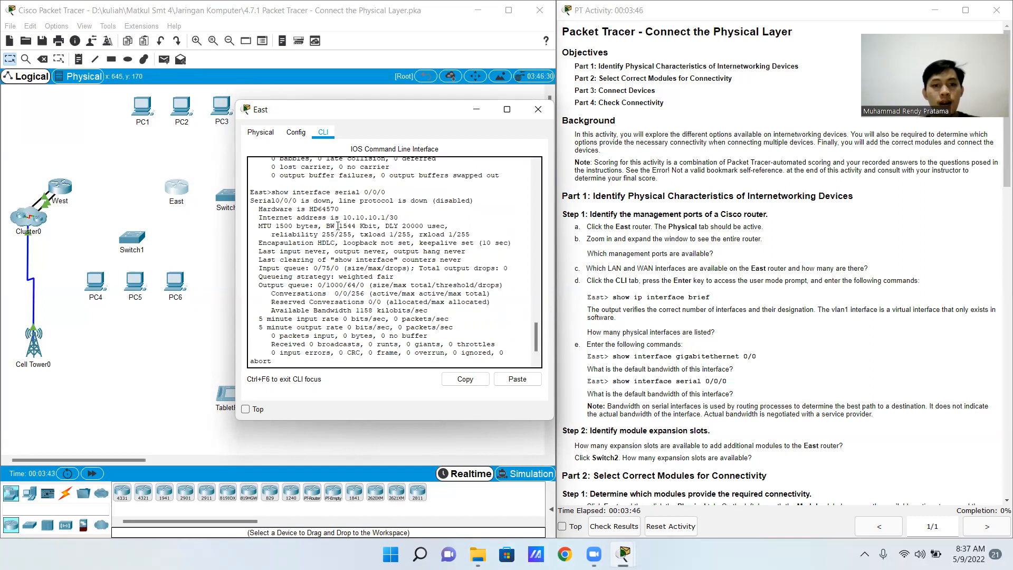
{"action": "left_click_drag", "start_coordinate": [339, 226], "coordinate": [372, 228]}
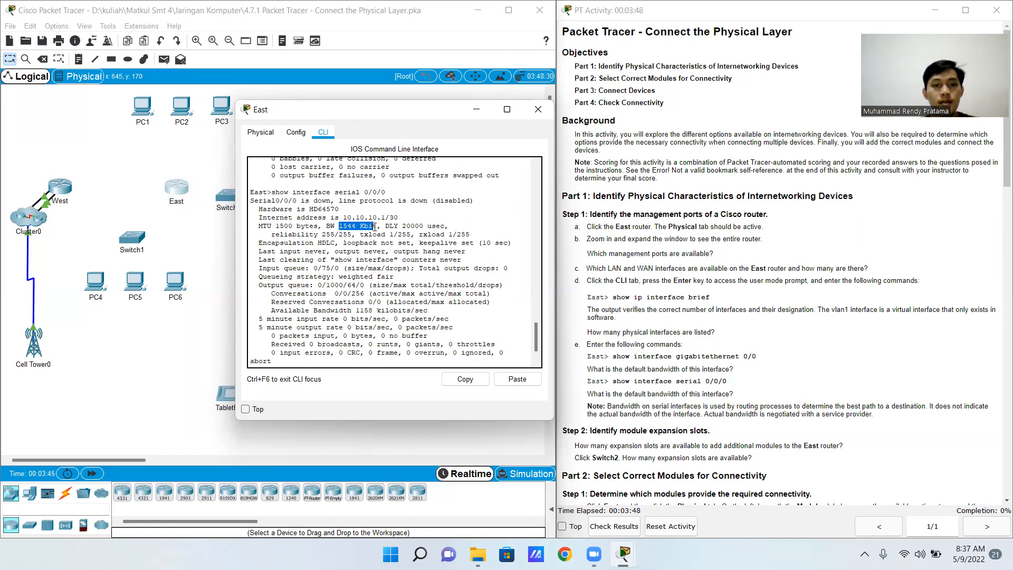
{"action": "left_click", "coordinate": [538, 109]}
Examine a magnified physical view of the East router for available expansion slots, and close its window
{"action": "scroll", "coordinate": [708, 320], "scroll_direction": "down", "scroll_amount": 2}
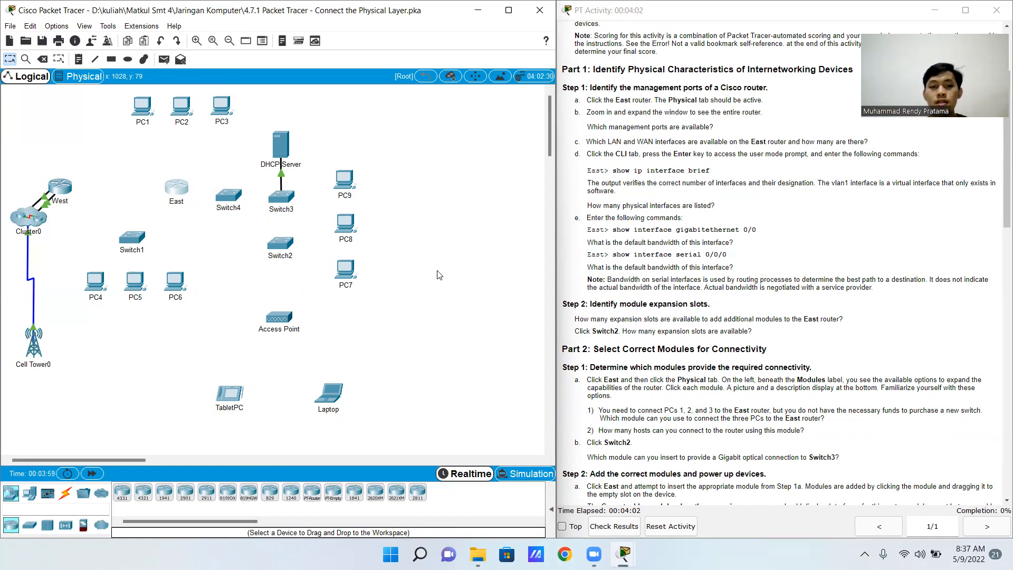
{"action": "left_click", "coordinate": [177, 189]}
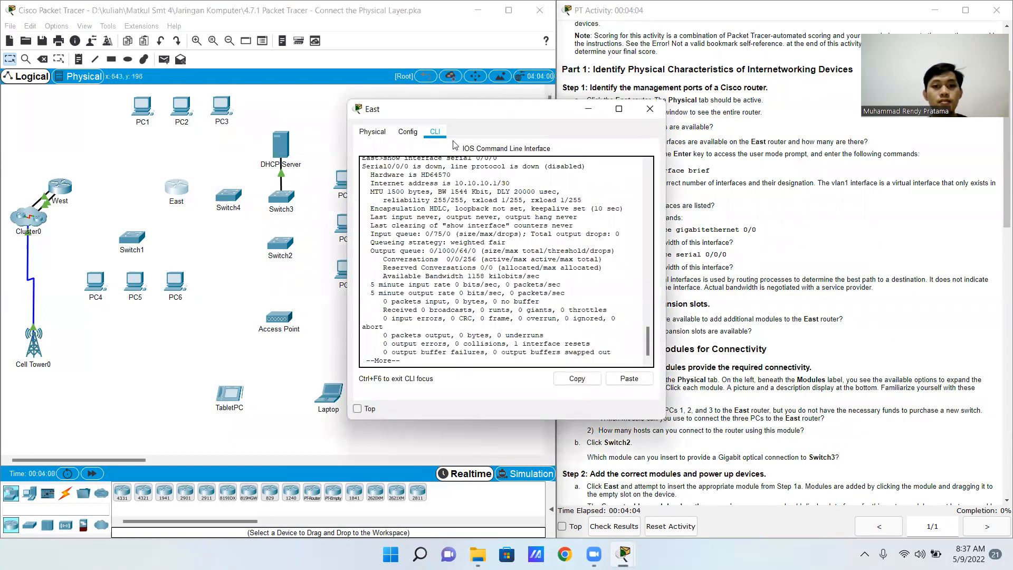
{"action": "left_click", "coordinate": [372, 132]}
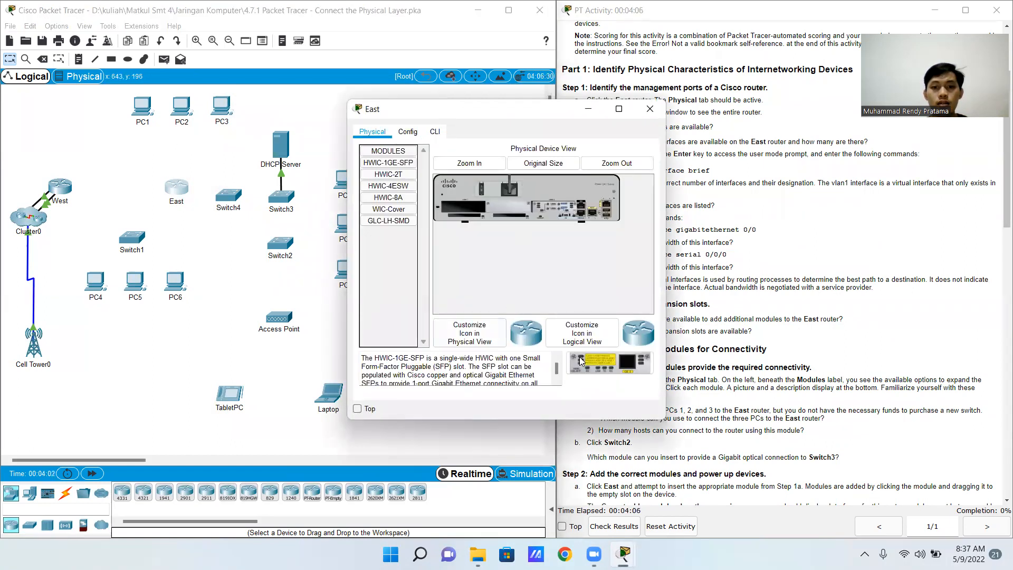
{"action": "left_click", "coordinate": [476, 168]}
{"action": "mouse_move", "coordinate": [505, 306]}
{"action": "left_mouse_down"}
{"action": "mouse_move", "coordinate": [577, 306]}
{"action": "mouse_move", "coordinate": [509, 308]}
{"action": "left_mouse_up"}
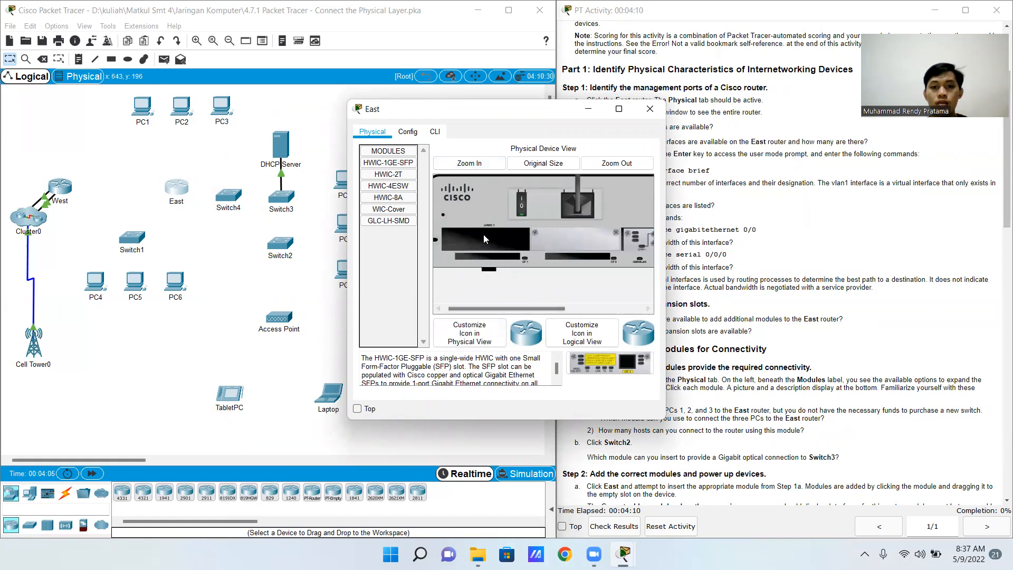
{"action": "left_click_drag", "start_coordinate": [489, 115], "coordinate": [342, 102]}
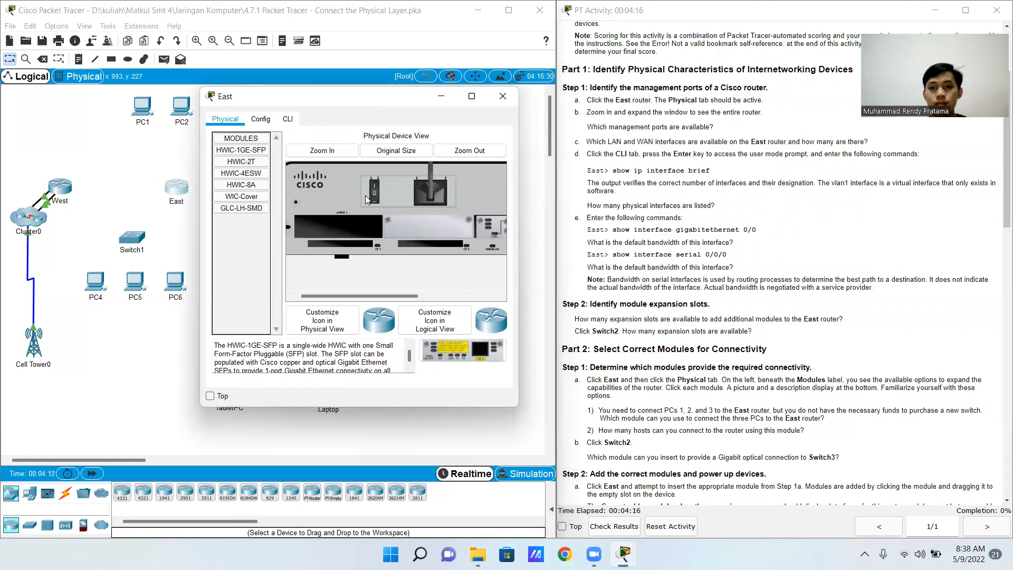
{"action": "left_click", "coordinate": [502, 96]}
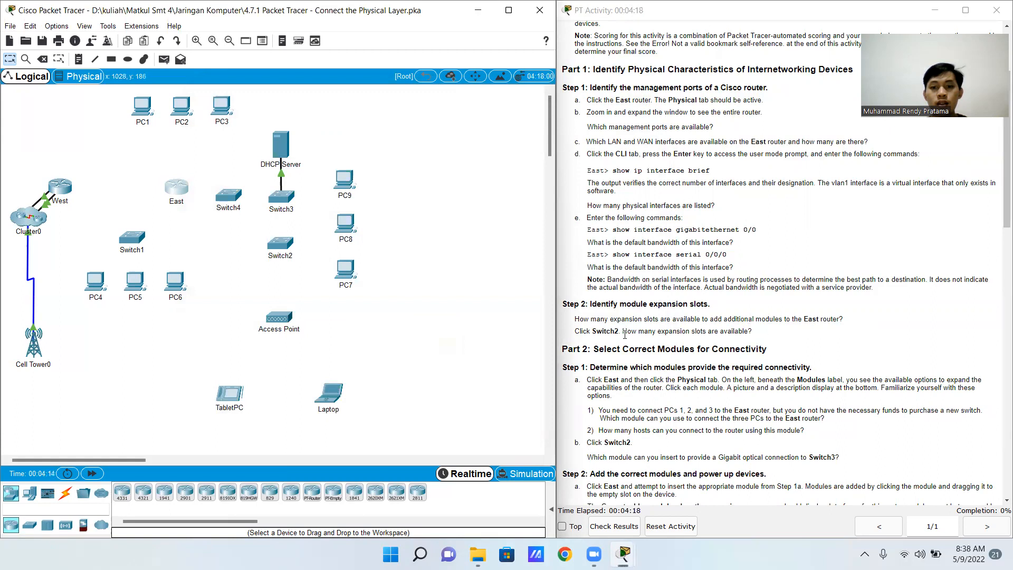
Inspect Switch2's magnified physical view for available expansion slots, and close its window
{"action": "left_click", "coordinate": [280, 247]}
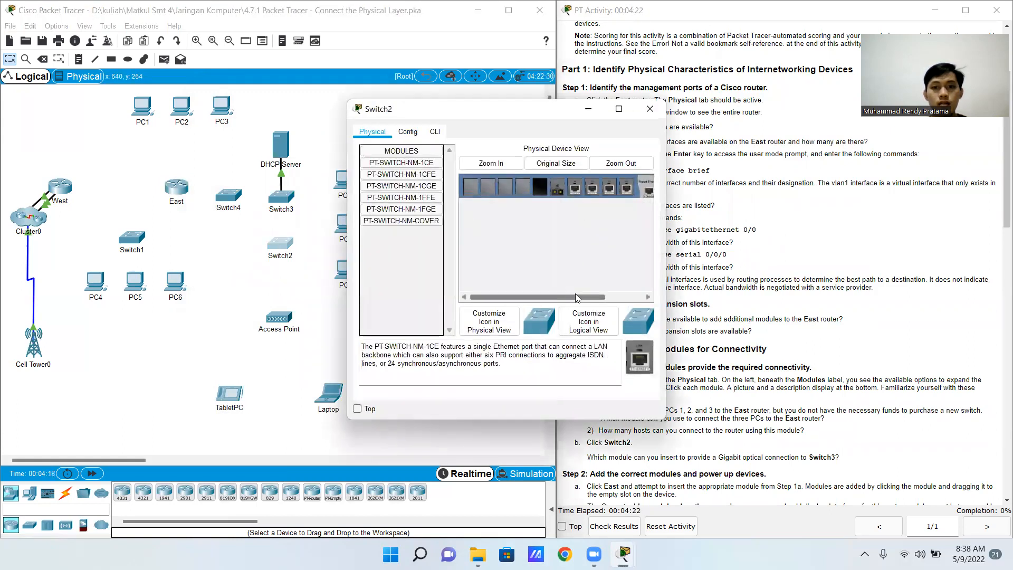
{"action": "left_click", "coordinate": [491, 163]}
{"action": "left_click_drag", "start_coordinate": [517, 296], "coordinate": [509, 294]}
{"action": "left_click_drag", "start_coordinate": [527, 109], "coordinate": [417, 105]}
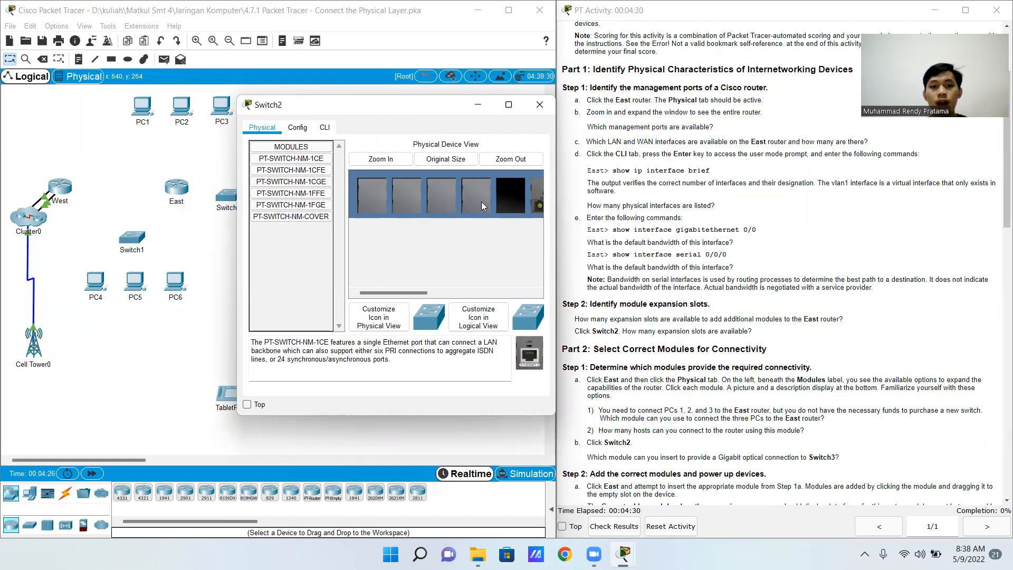
{"action": "mouse_move", "coordinate": [394, 293]}
{"action": "left_mouse_down"}
{"action": "mouse_move", "coordinate": [461, 290]}
{"action": "mouse_move", "coordinate": [392, 291]}
{"action": "left_mouse_up"}
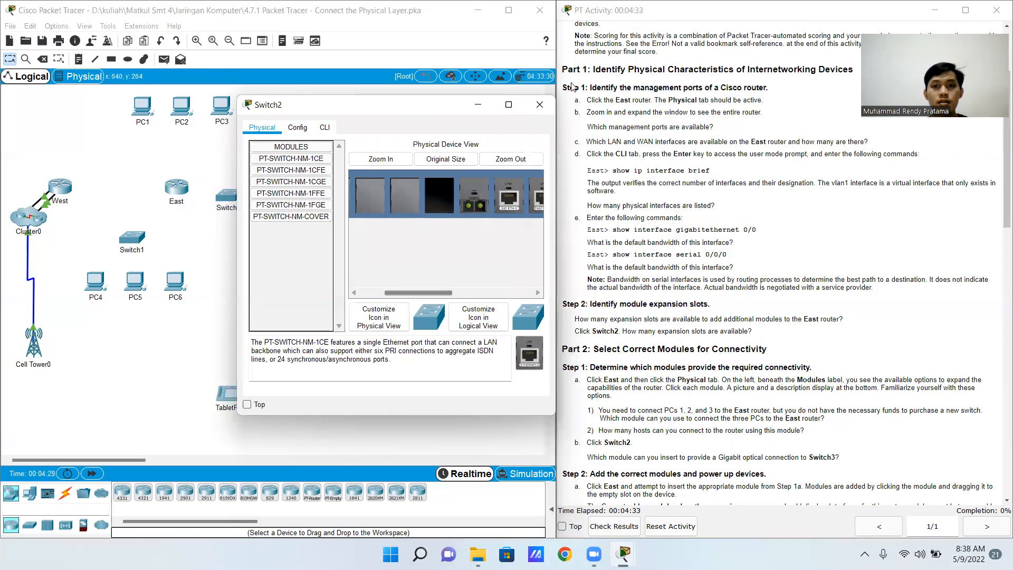
{"action": "left_click", "coordinate": [539, 105]}
Try to insert the HWIC-1GE-SFP module into the East router's empty slot while it is powered on
{"action": "scroll", "coordinate": [684, 315], "scroll_direction": "down", "scroll_amount": 2}
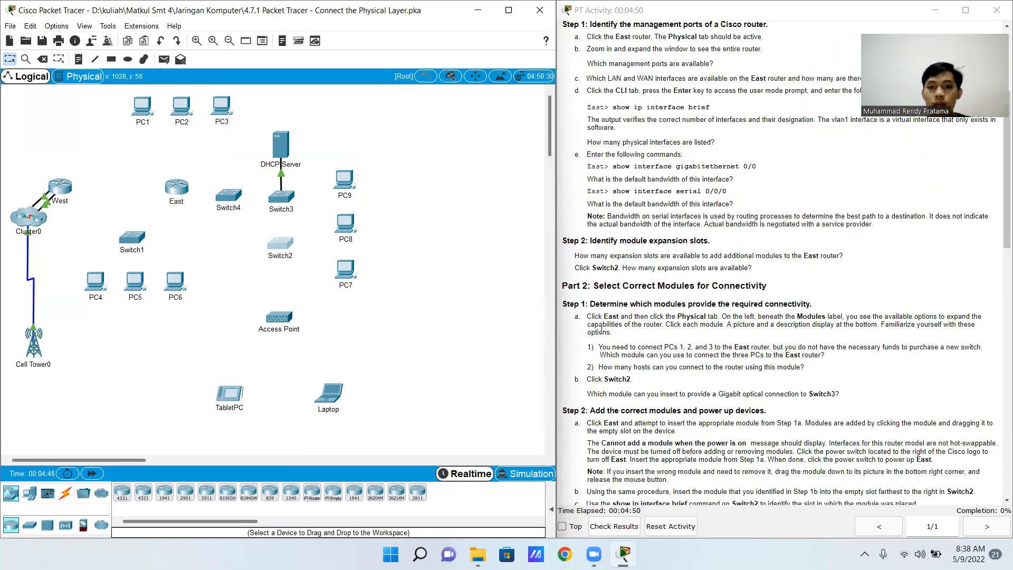
{"action": "left_click", "coordinate": [177, 190]}
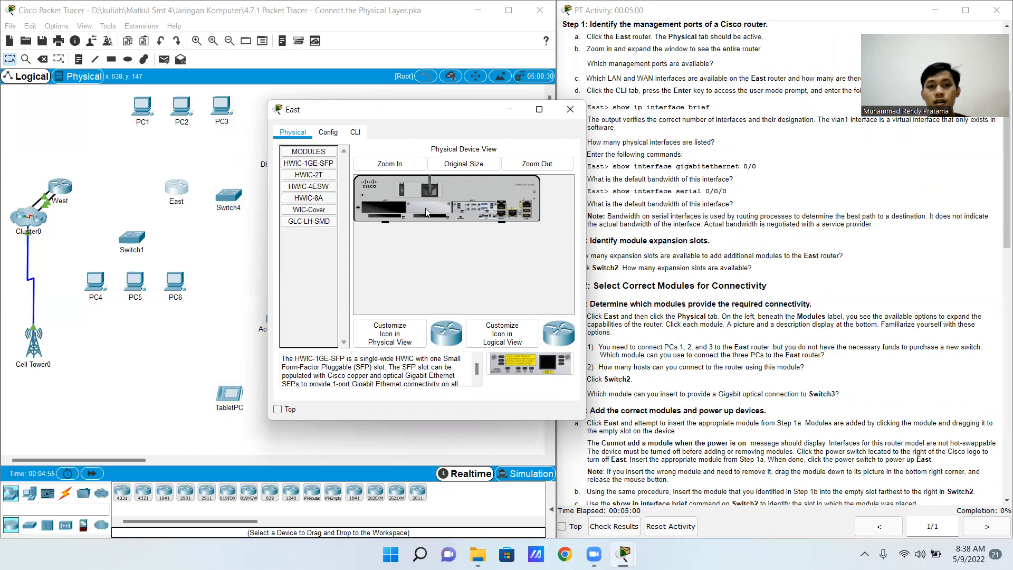
{"action": "left_click_drag", "start_coordinate": [317, 163], "coordinate": [383, 206]}
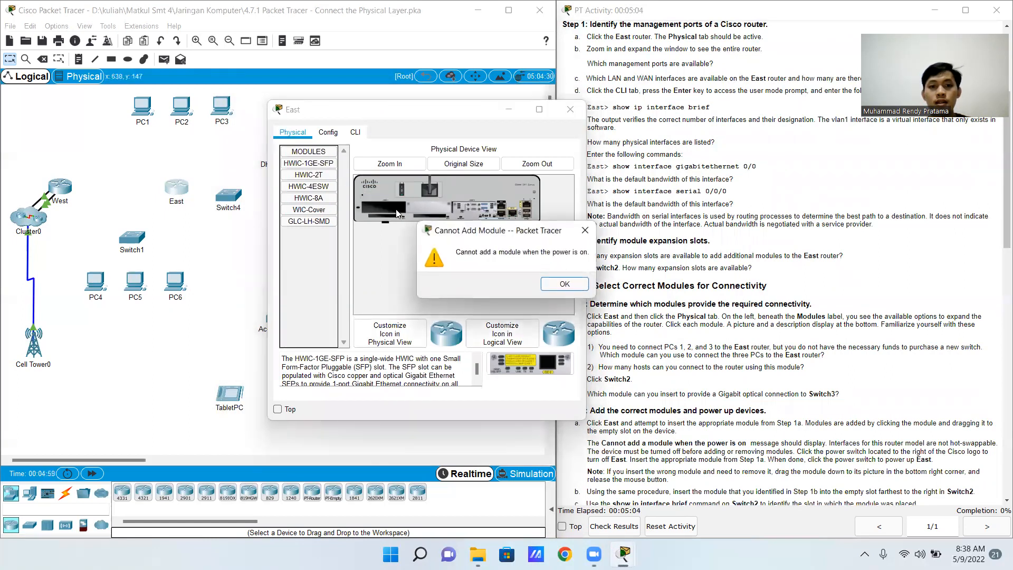
{"action": "left_click", "coordinate": [565, 283]}
Compare the East router's module descriptions, including HWIC-8A, WIC-Cover and HWIC-4ESW, to find one that can connect three PCs, and close the window
{"action": "left_click_drag", "start_coordinate": [418, 122], "coordinate": [324, 144]}
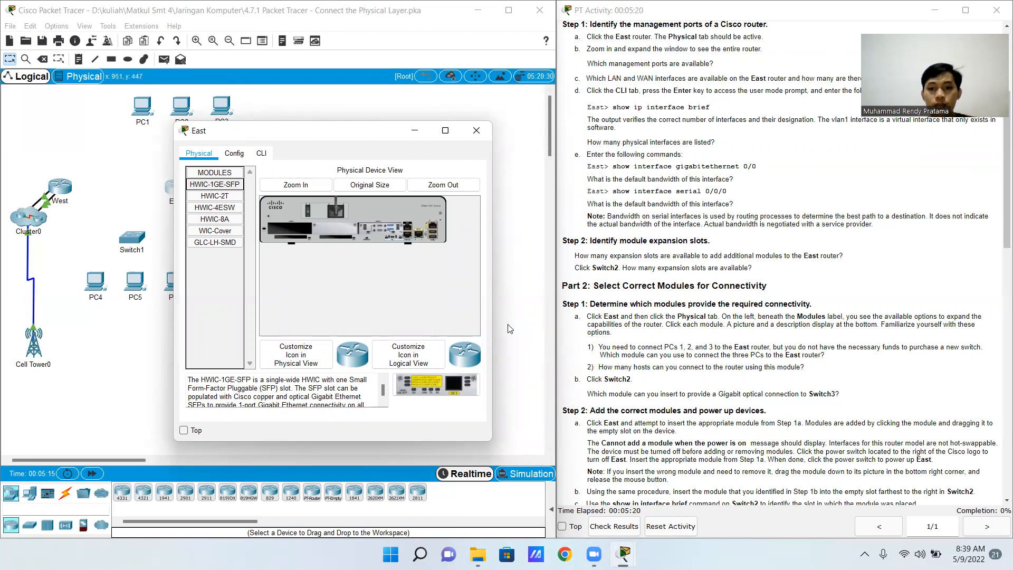
{"action": "left_click", "coordinate": [218, 194]}
{"action": "left_click", "coordinate": [220, 218]}
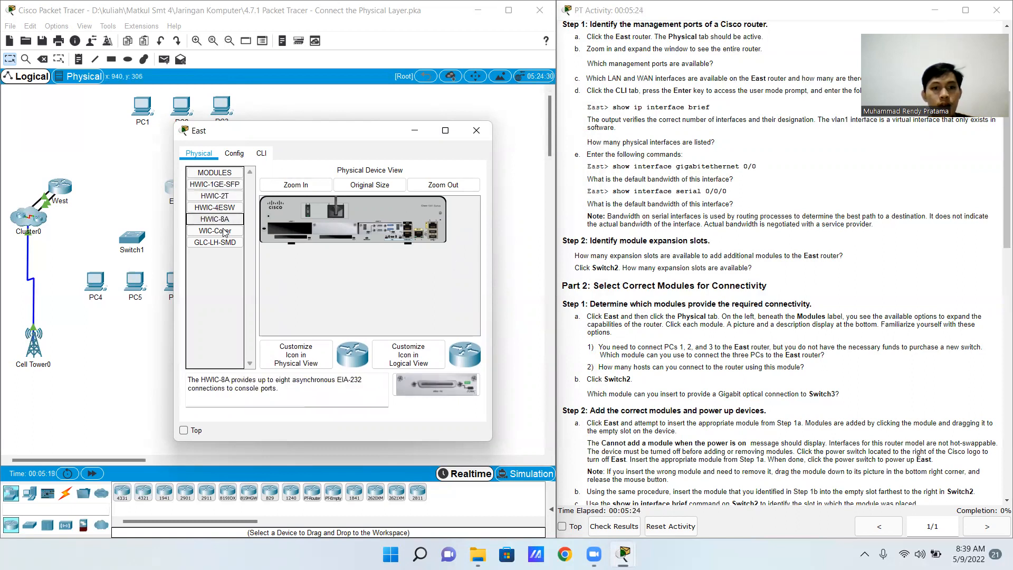
{"action": "left_click", "coordinate": [225, 231]}
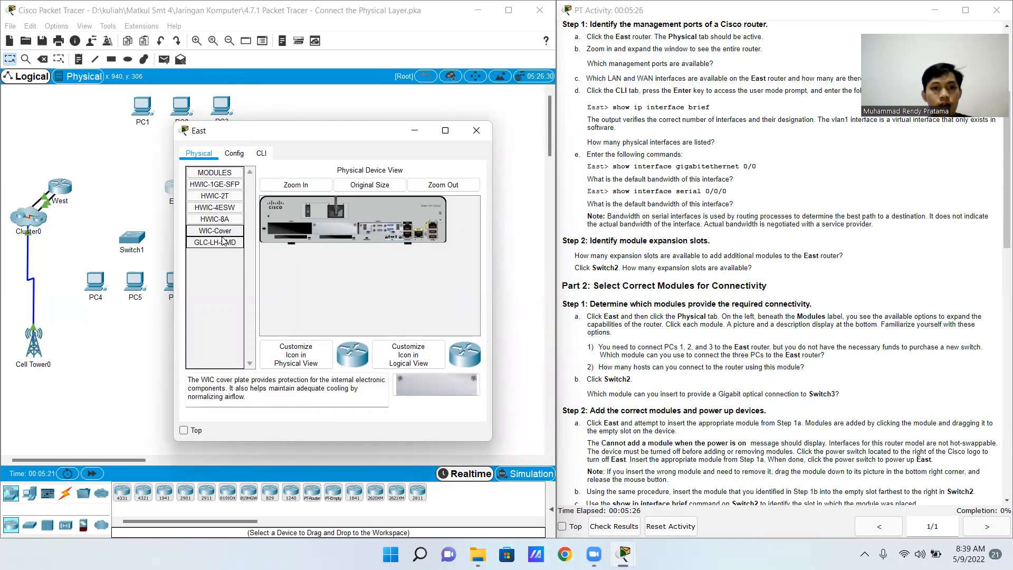
{"action": "left_click", "coordinate": [223, 242]}
{"action": "left_click", "coordinate": [230, 219]}
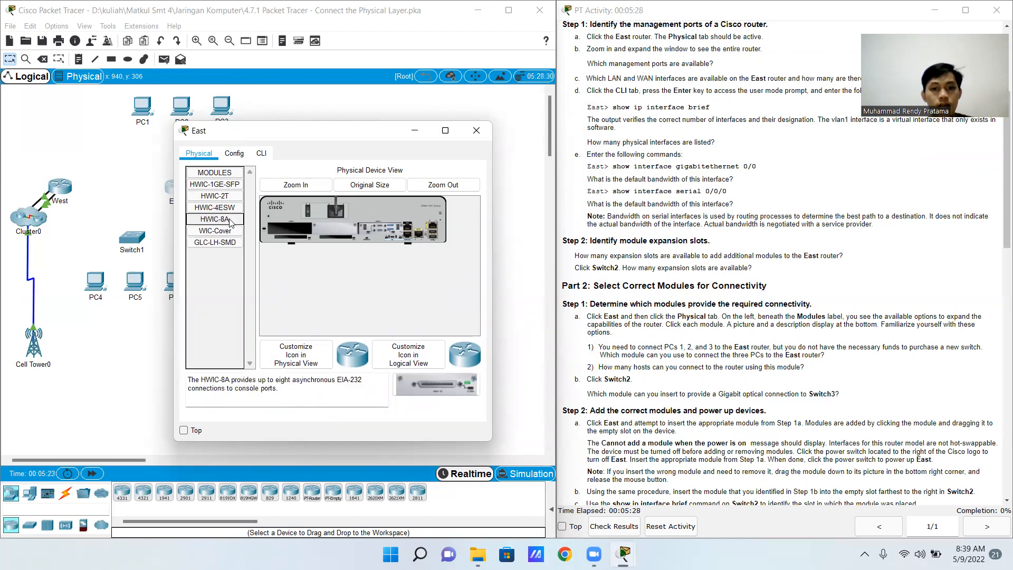
{"action": "left_click", "coordinate": [231, 210]}
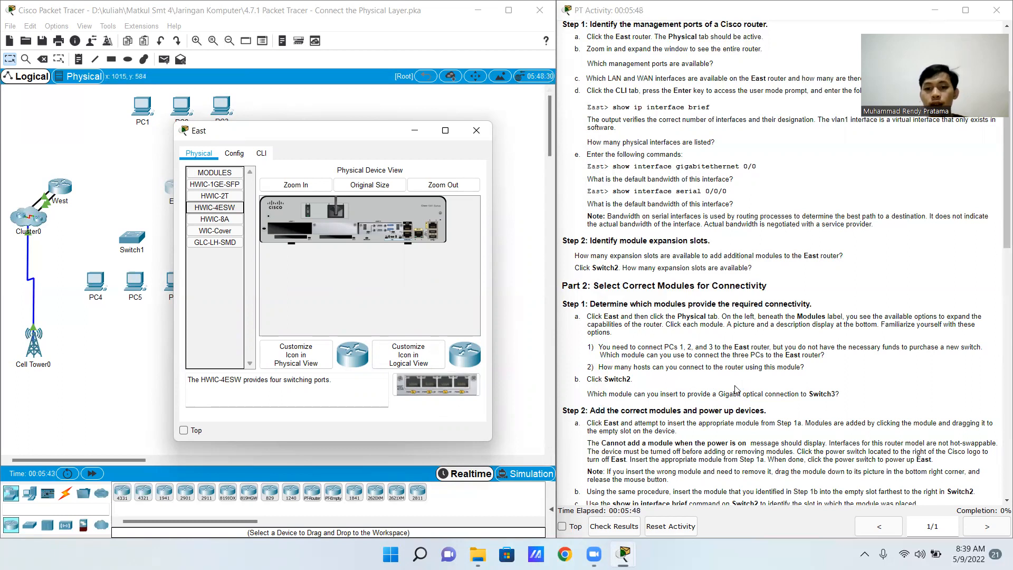
{"action": "left_click", "coordinate": [477, 128]}
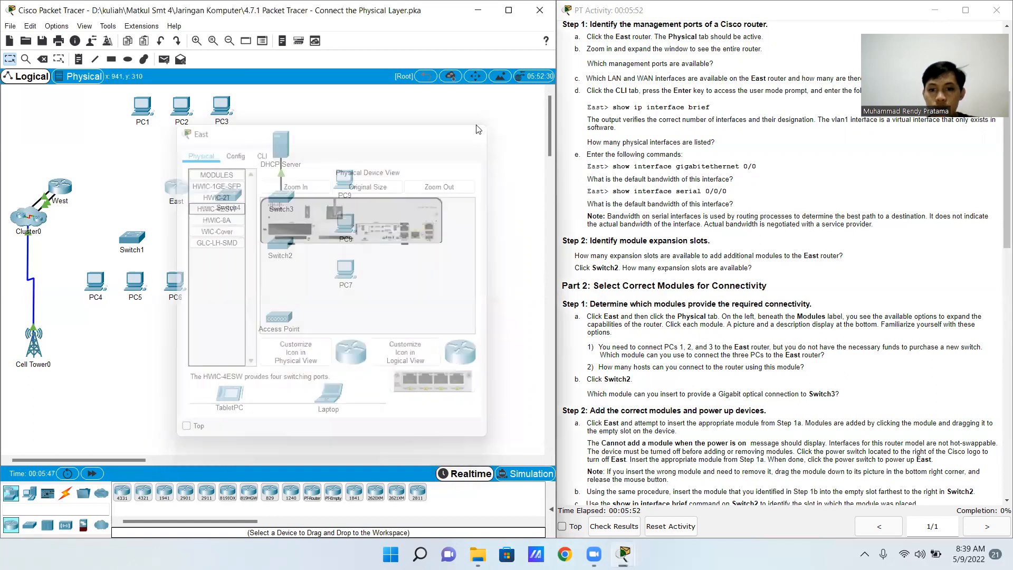
Review Switch2's module descriptions through PT-SWITCH-NM-1FGE to find one providing a Gigabit optical connection, and close the window
{"action": "left_click", "coordinate": [275, 249]}
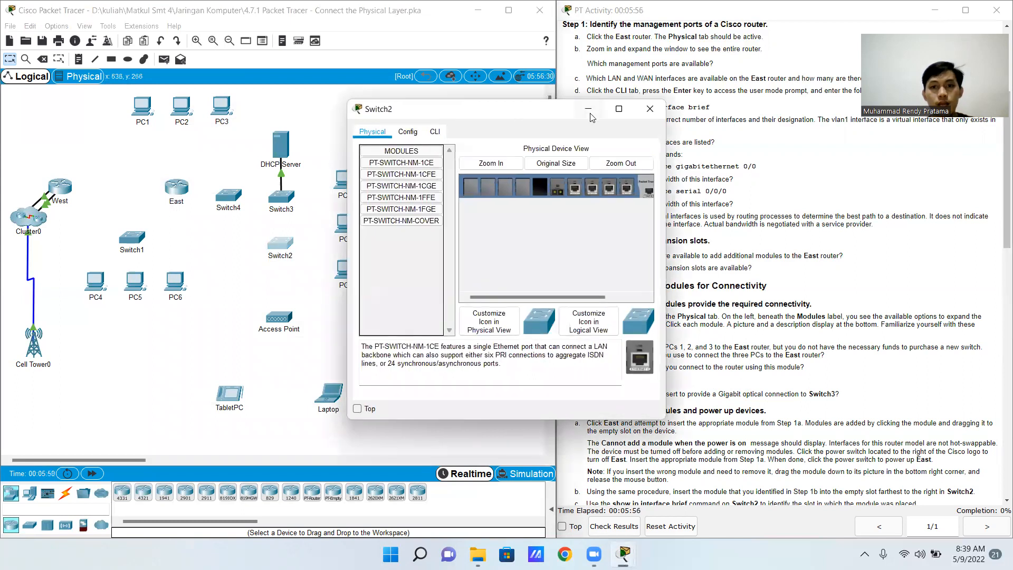
{"action": "left_click_drag", "start_coordinate": [500, 109], "coordinate": [386, 111]}
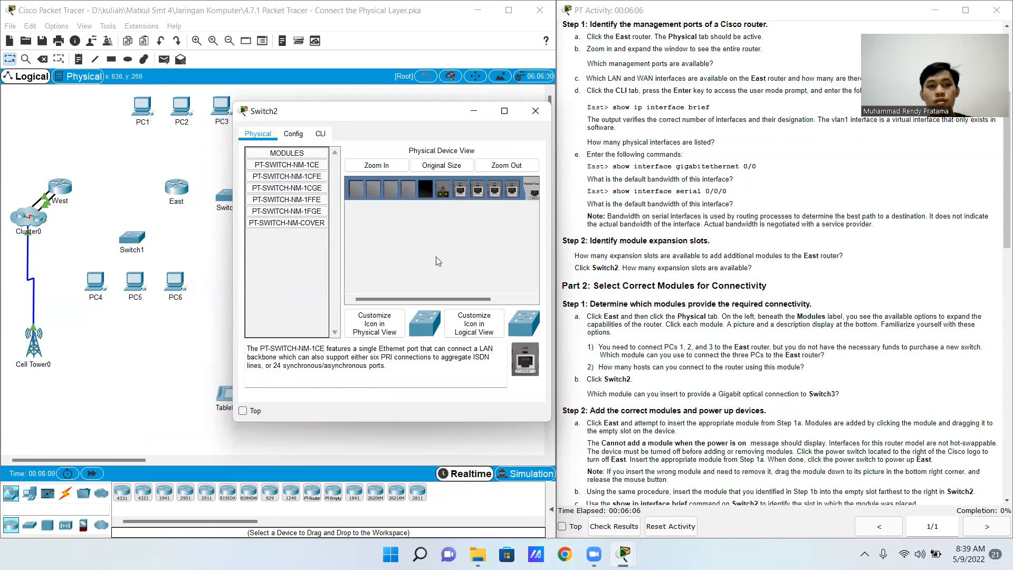
{"action": "left_click", "coordinate": [316, 177]}
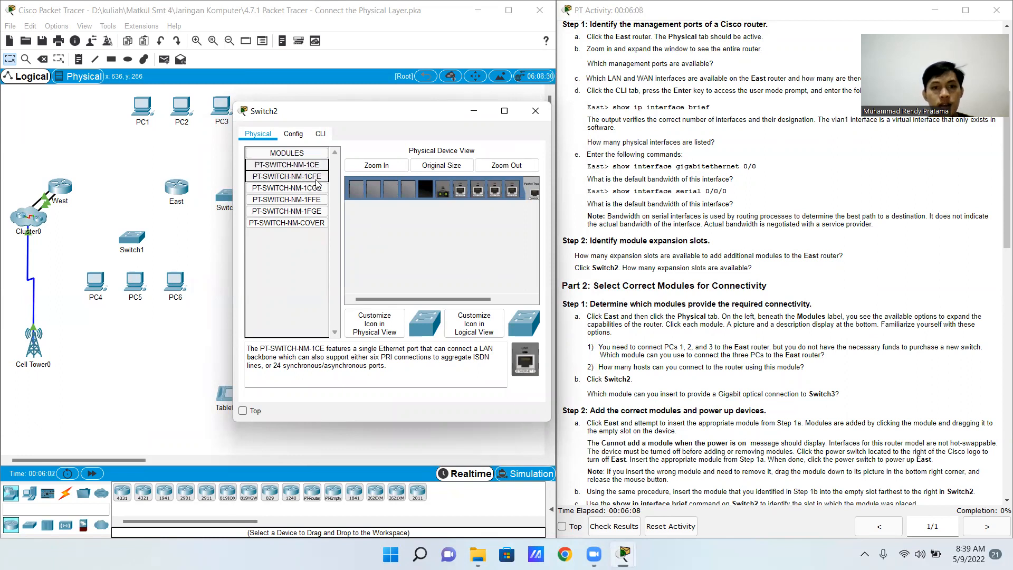
{"action": "left_click", "coordinate": [315, 189]}
{"action": "left_click", "coordinate": [315, 200]}
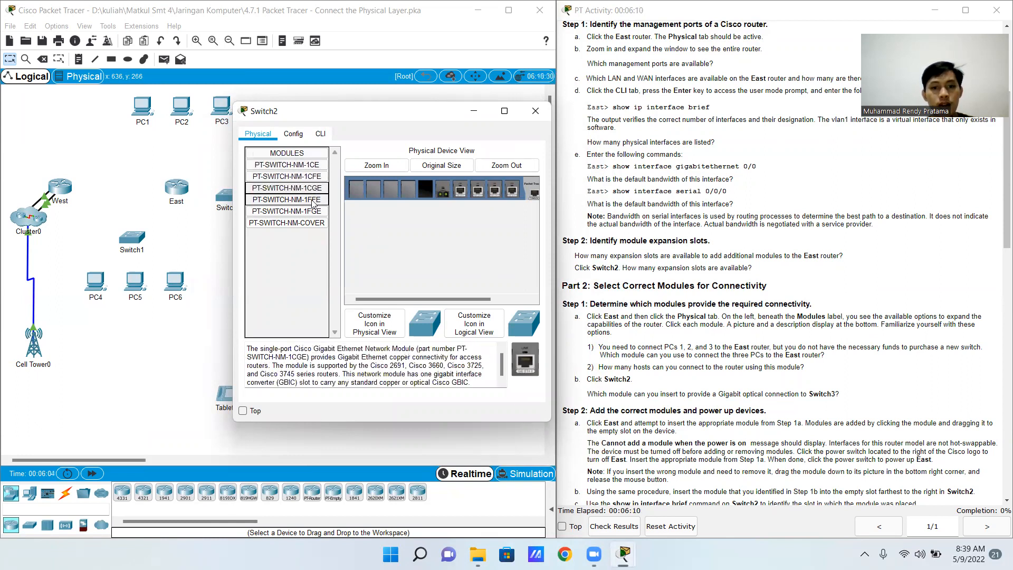
{"action": "left_click", "coordinate": [315, 211]}
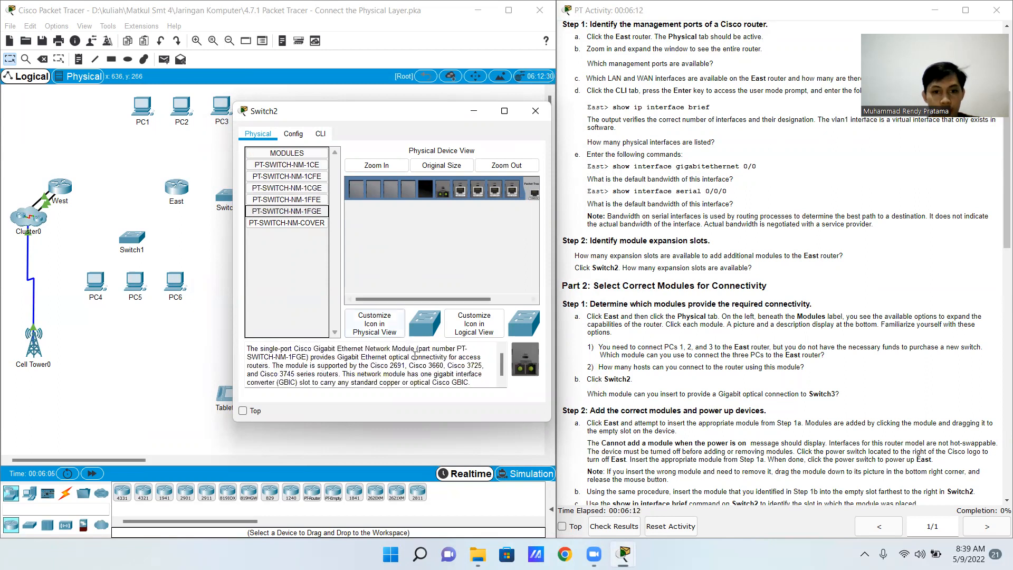
{"action": "left_click_drag", "start_coordinate": [336, 365], "coordinate": [457, 365]}
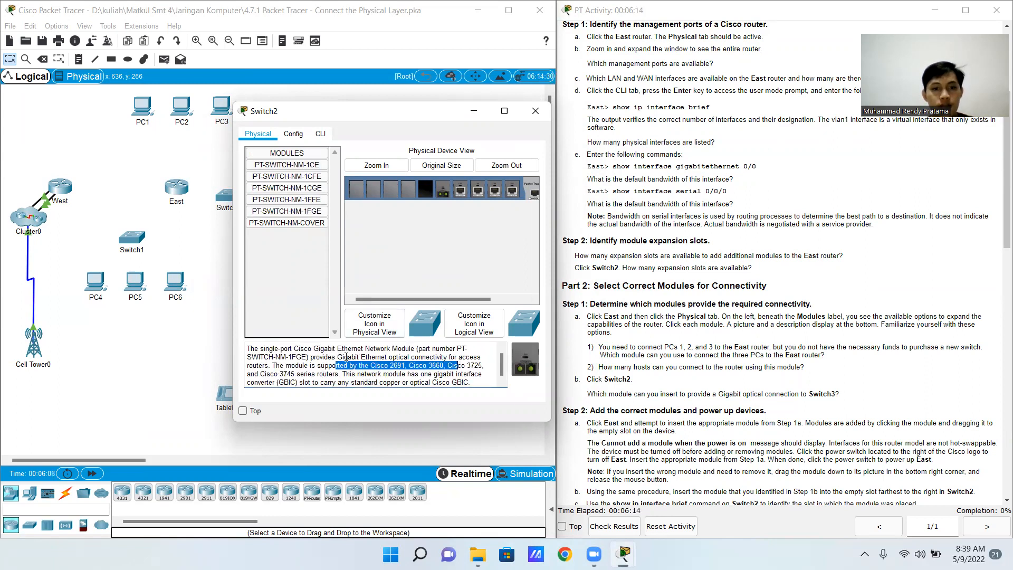
{"action": "left_click_drag", "start_coordinate": [338, 356], "coordinate": [440, 357]}
{"action": "left_click", "coordinate": [310, 215]}
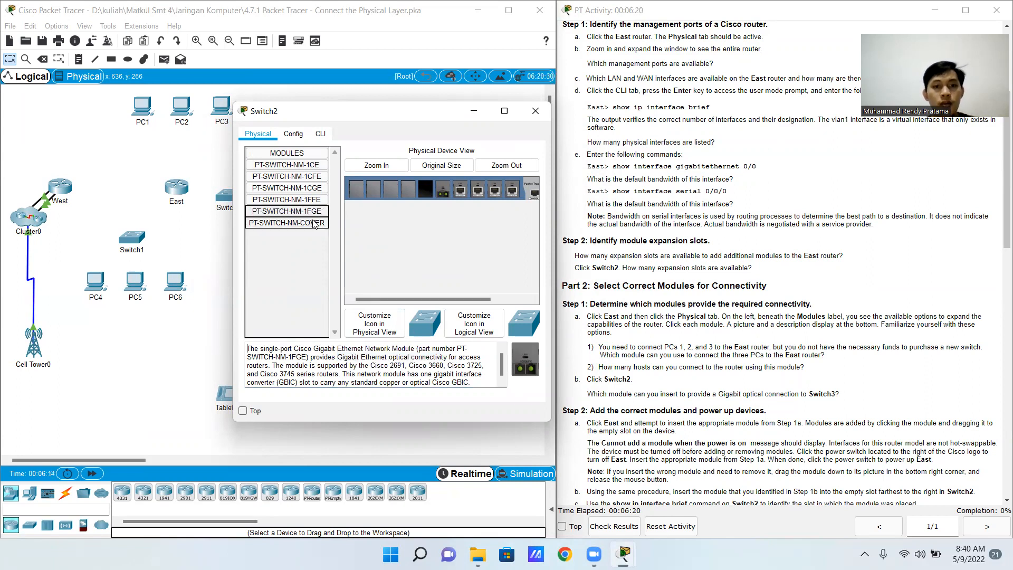
{"action": "left_click", "coordinate": [535, 110]}
Try to insert a module into the East router's magnified empty slot with the power on, and dismiss the warning
{"action": "scroll", "coordinate": [698, 216], "scroll_direction": "down", "scroll_amount": 3}
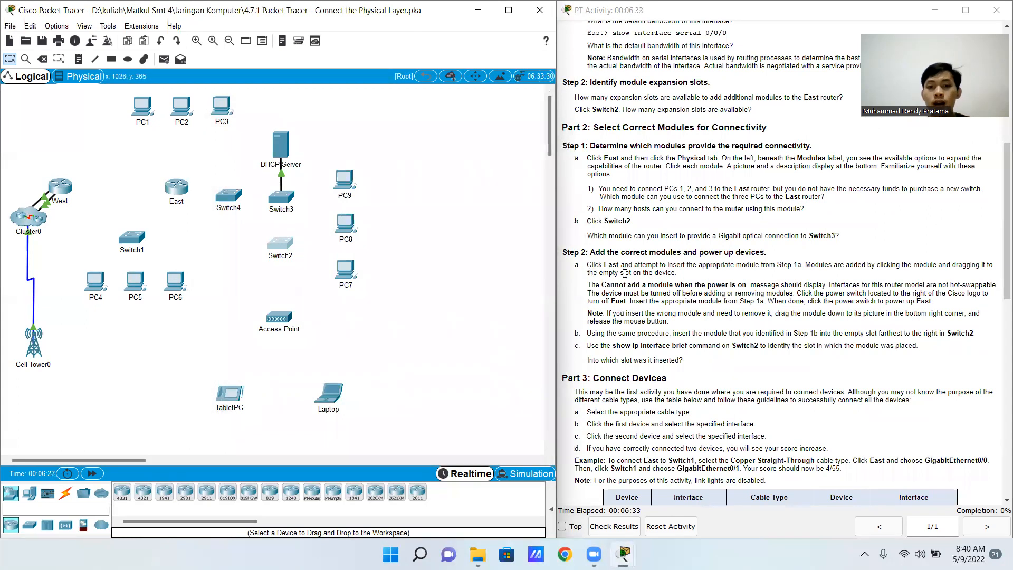
{"action": "left_click", "coordinate": [176, 188]}
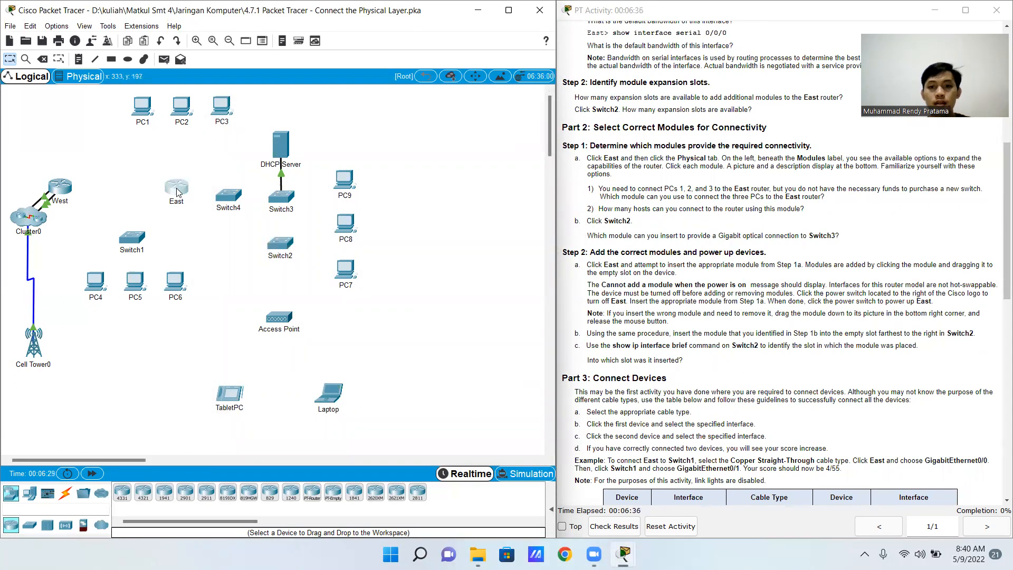
{"action": "left_click_drag", "start_coordinate": [457, 116], "coordinate": [338, 114]}
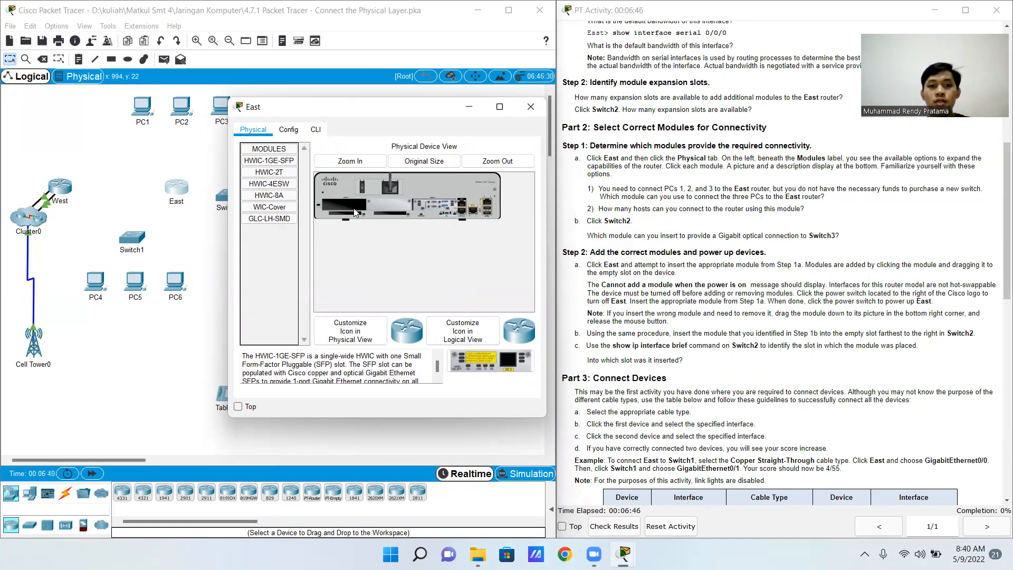
{"action": "left_click", "coordinate": [364, 162]}
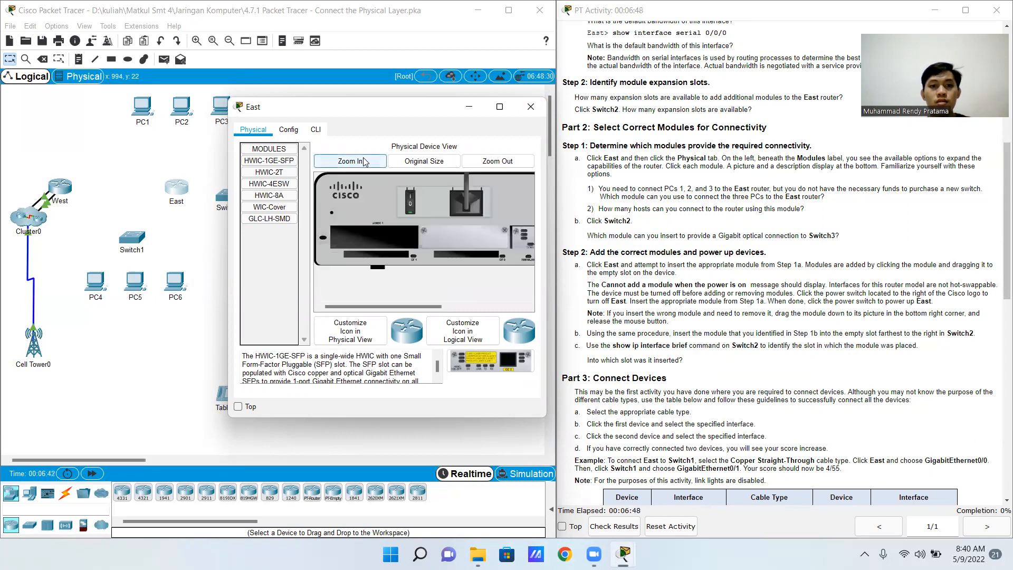
{"action": "left_click", "coordinate": [409, 208]}
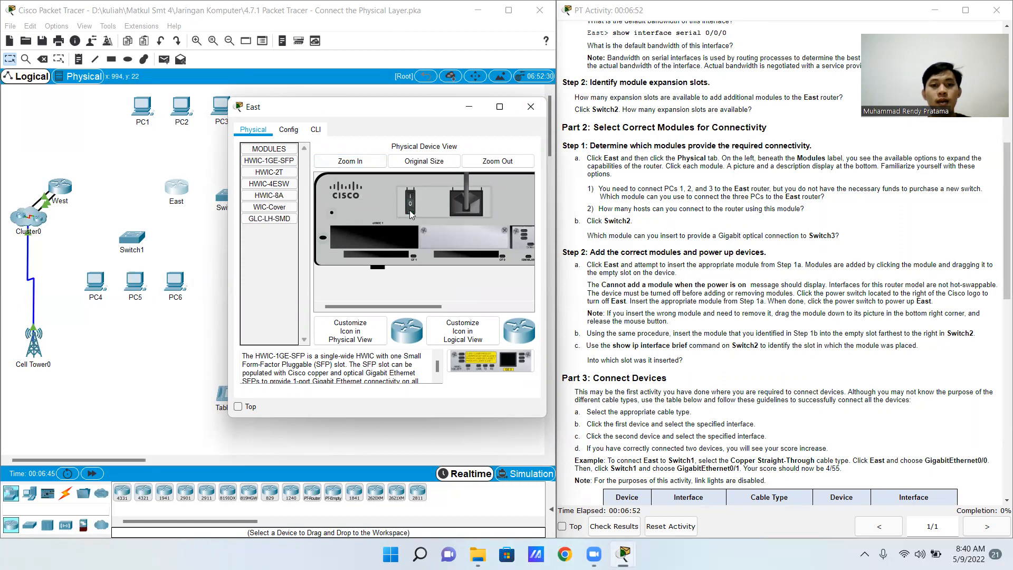
{"action": "left_click_drag", "start_coordinate": [269, 218], "coordinate": [382, 235]}
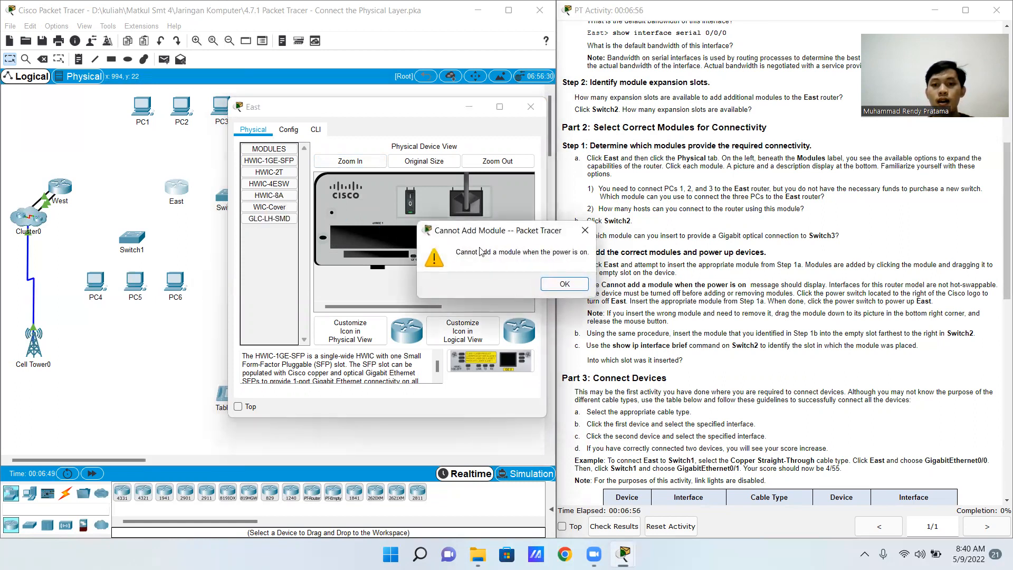
{"action": "left_click", "coordinate": [561, 282]}
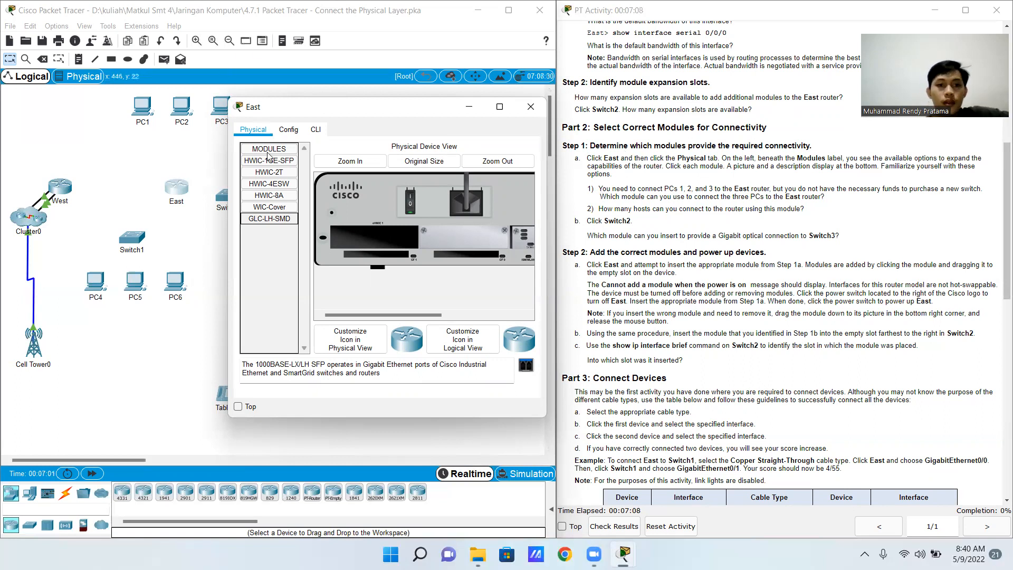
Power off the East router, insert the HWIC-4ESW module into its empty slot, power it back on and close its window
{"action": "left_click", "coordinate": [278, 185]}
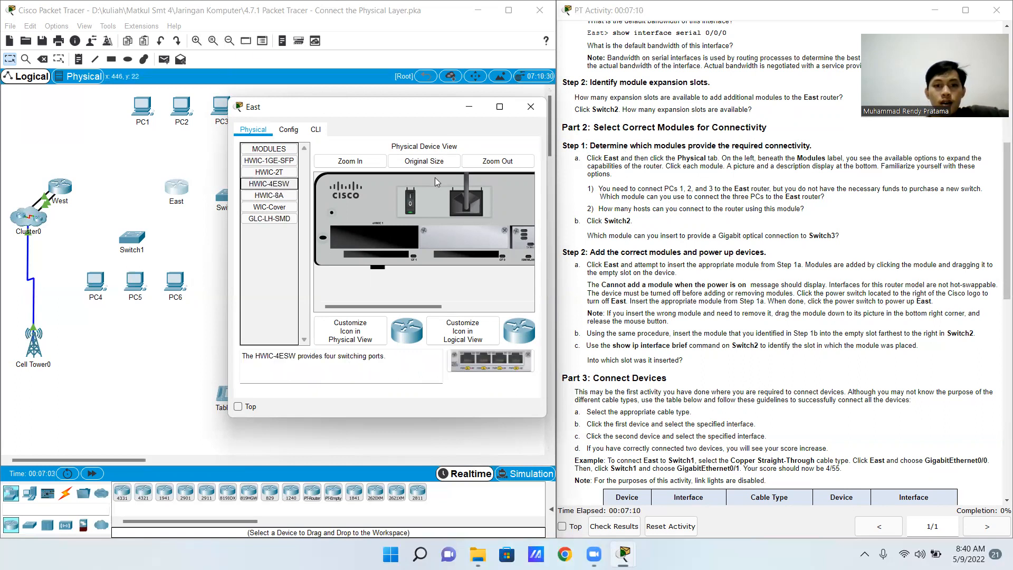
{"action": "left_click", "coordinate": [410, 200]}
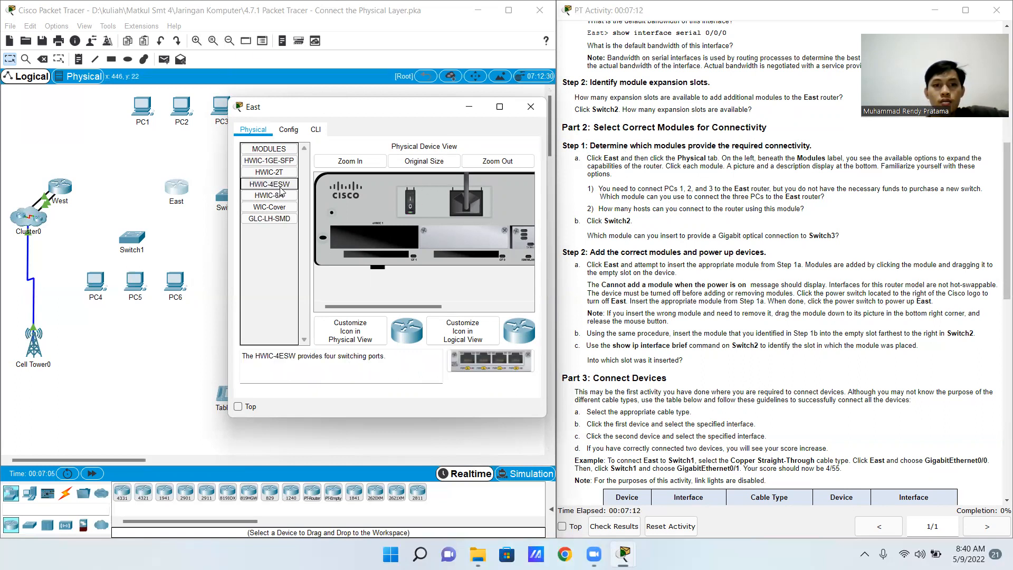
{"action": "left_click_drag", "start_coordinate": [489, 363], "coordinate": [381, 240]}
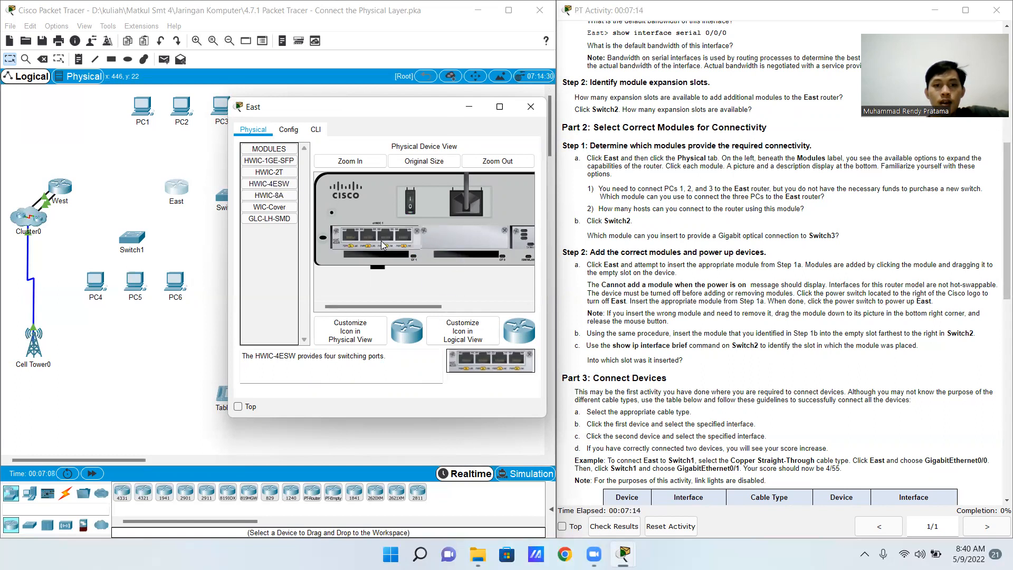
{"action": "left_click", "coordinate": [411, 199]}
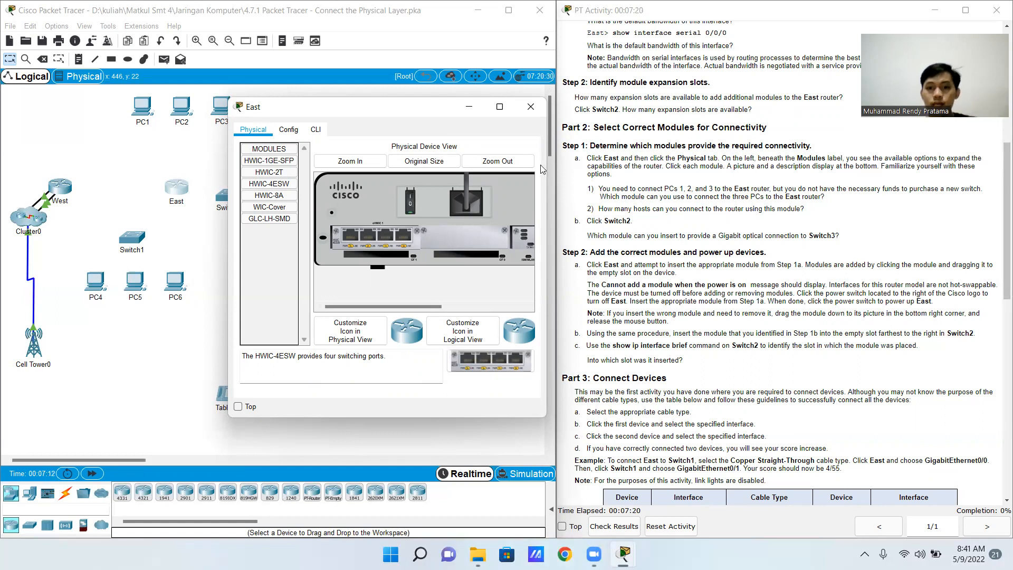
{"action": "left_click", "coordinate": [526, 112]}
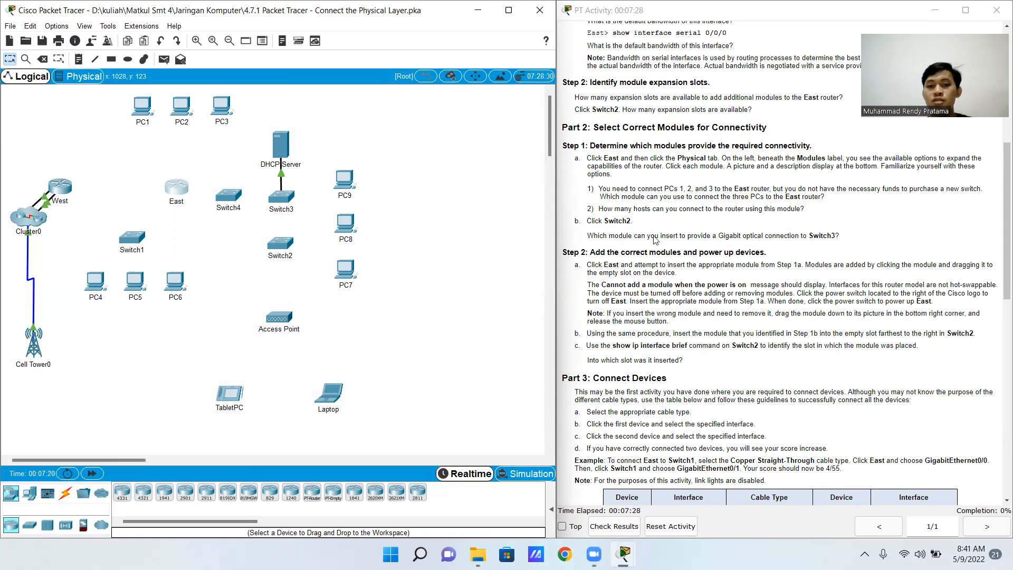
Open Switch2's physical view, magnify it and power the switch off
{"action": "left_click", "coordinate": [290, 244]}
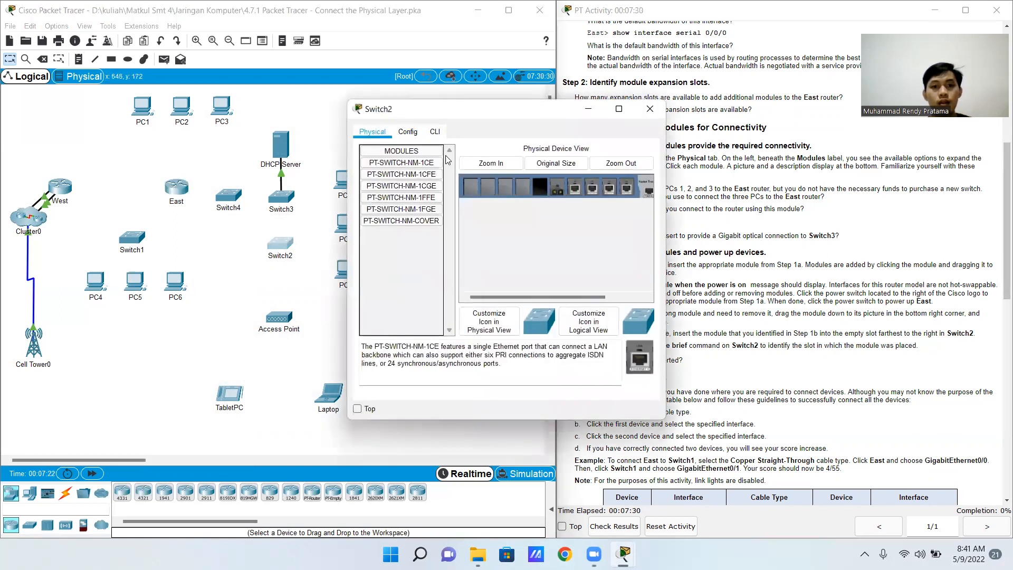
{"action": "left_click_drag", "start_coordinate": [561, 296], "coordinate": [660, 275]}
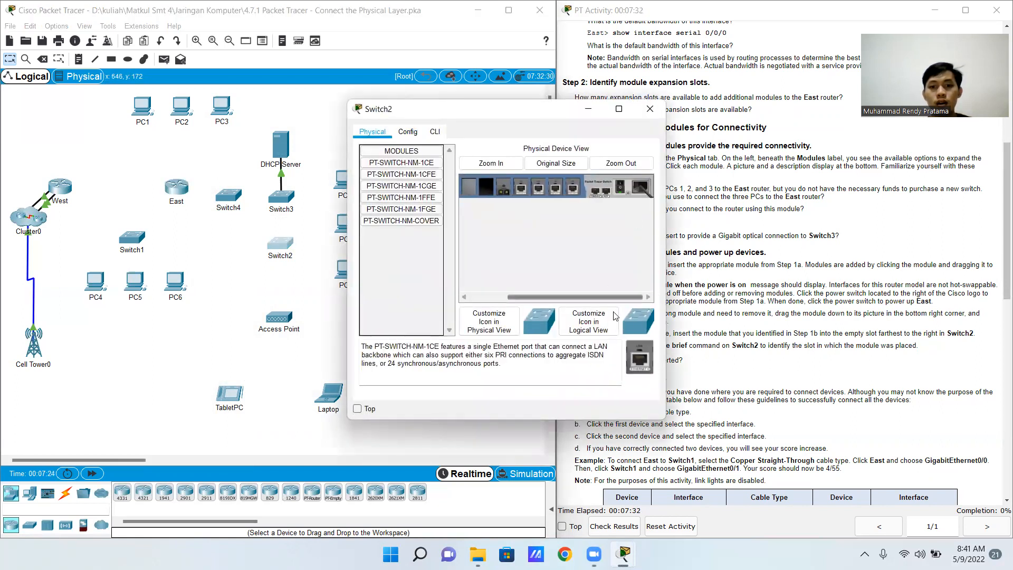
{"action": "left_click", "coordinate": [490, 163]}
{"action": "left_click", "coordinate": [565, 297]}
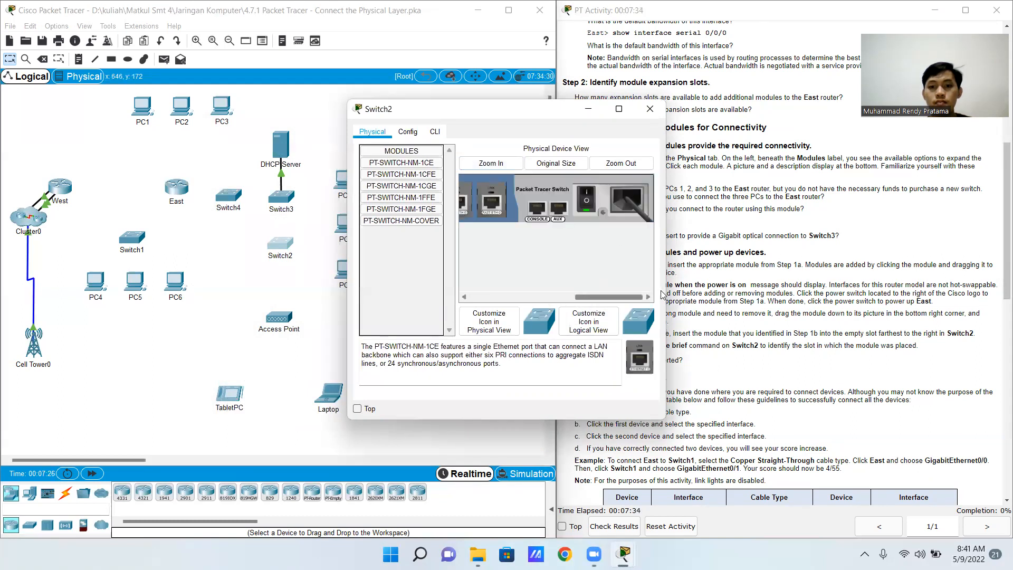
{"action": "left_click", "coordinate": [565, 297]}
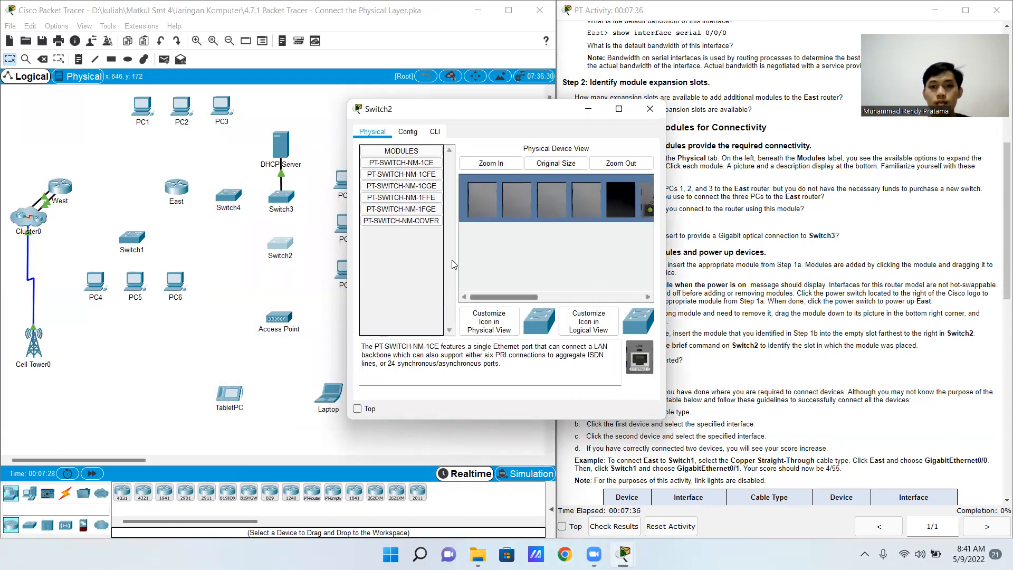
Insert the PT-SWITCH-NM-1FGE module into Switch2's empty slot, power the switch back on and close its window
{"action": "left_click", "coordinate": [408, 207]}
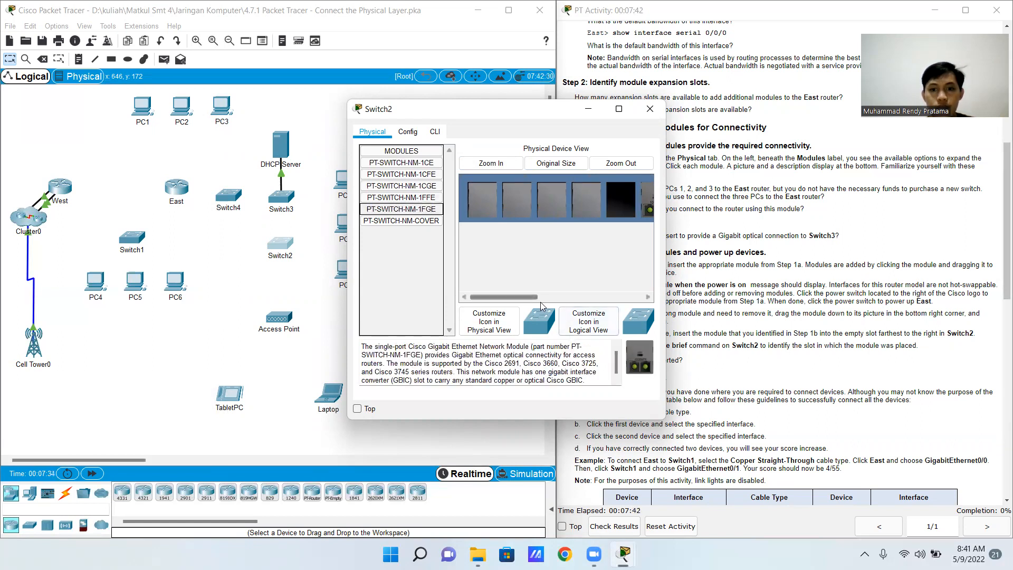
{"action": "left_click_drag", "start_coordinate": [522, 297], "coordinate": [544, 297]}
{"action": "left_click_drag", "start_coordinate": [640, 357], "coordinate": [558, 210]}
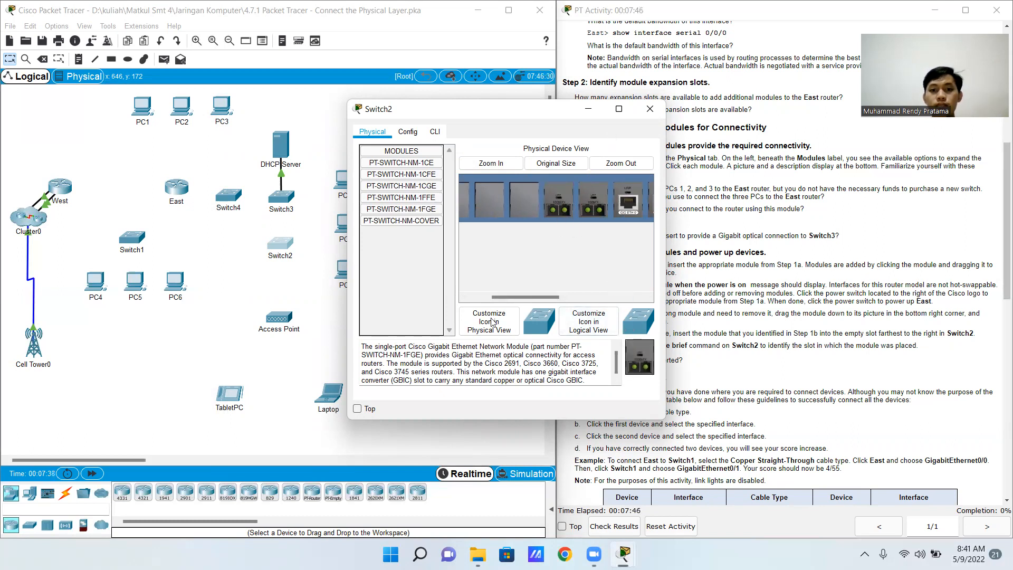
{"action": "left_click_drag", "start_coordinate": [530, 297], "coordinate": [613, 281]}
{"action": "left_click", "coordinate": [583, 205]}
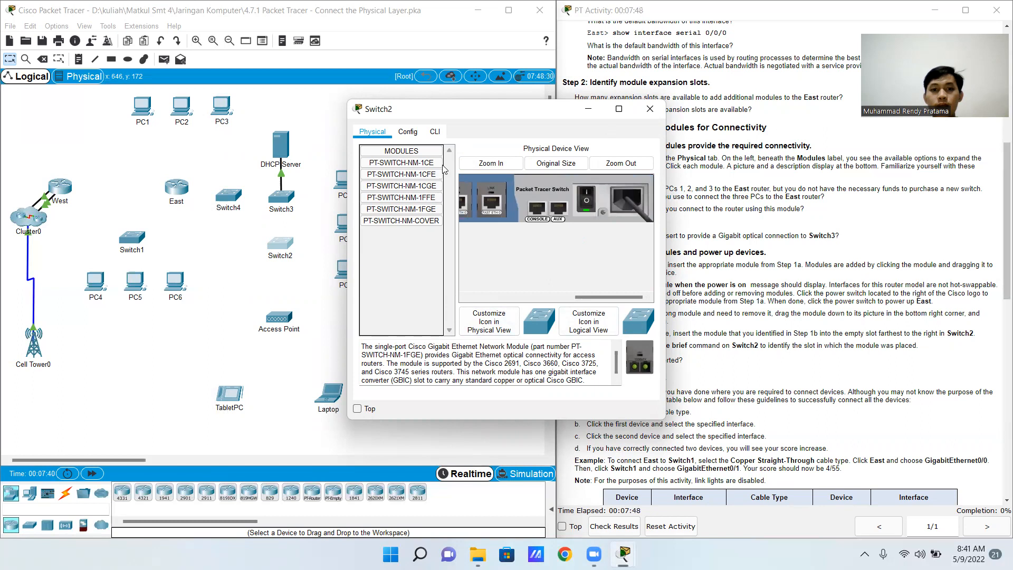
{"action": "left_click", "coordinate": [650, 109]}
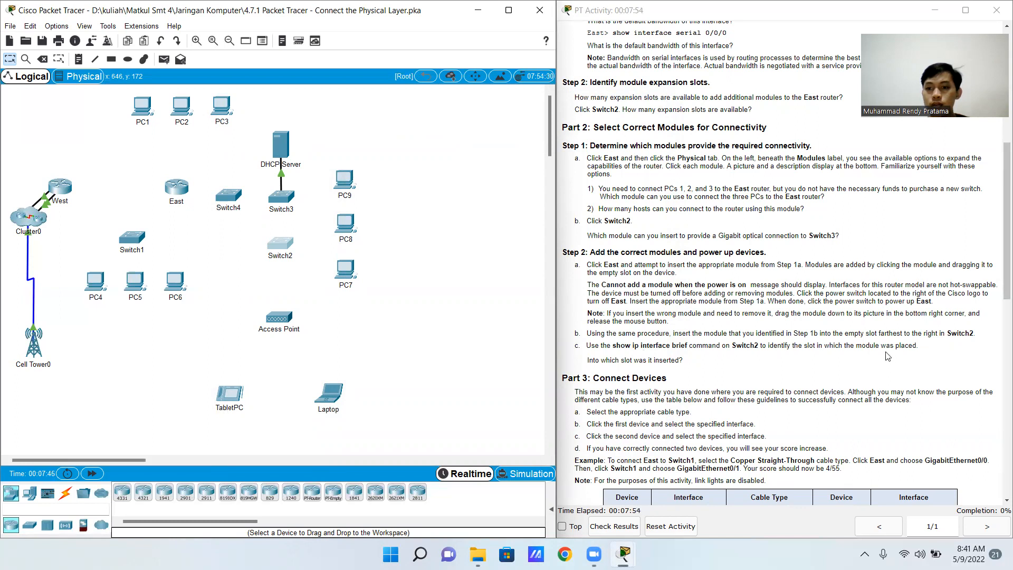
Run show ip interface brief in Switch2's command line to list its interfaces
{"action": "left_click", "coordinate": [290, 241]}
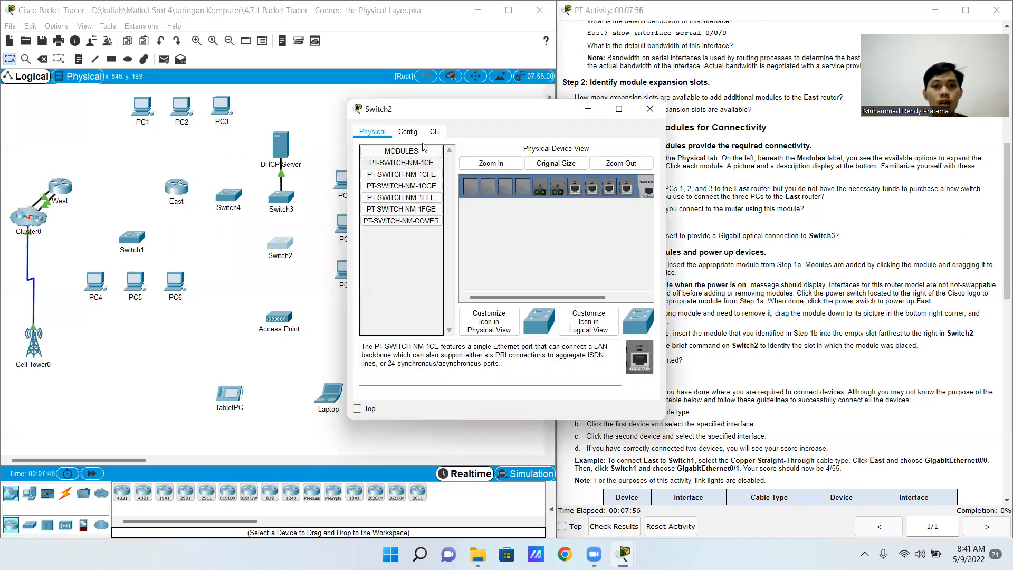
{"action": "left_click", "coordinate": [435, 132]}
{"action": "left_click_drag", "start_coordinate": [476, 112], "coordinate": [428, 102]}
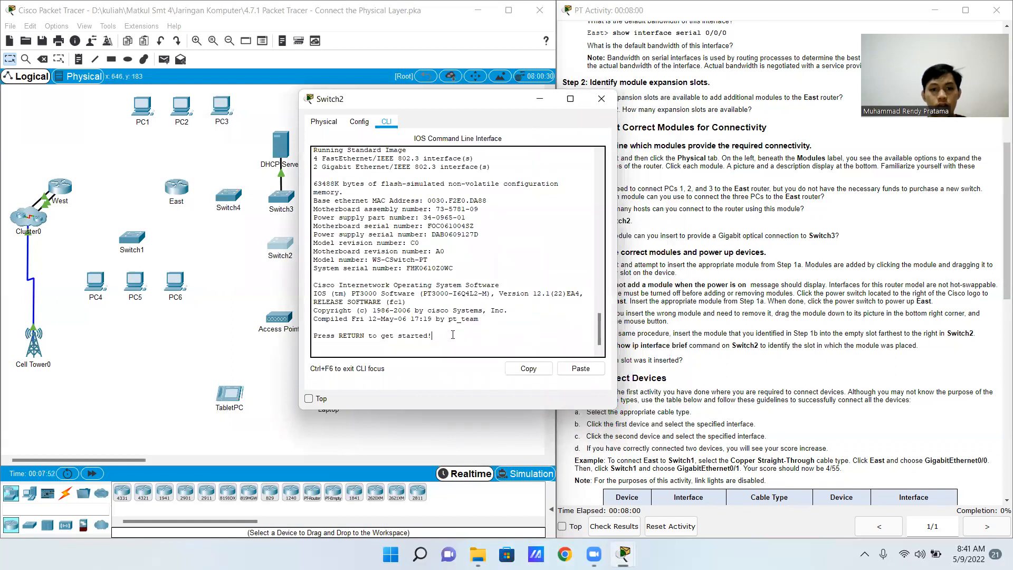
{"action": "key", "text": "Return"}
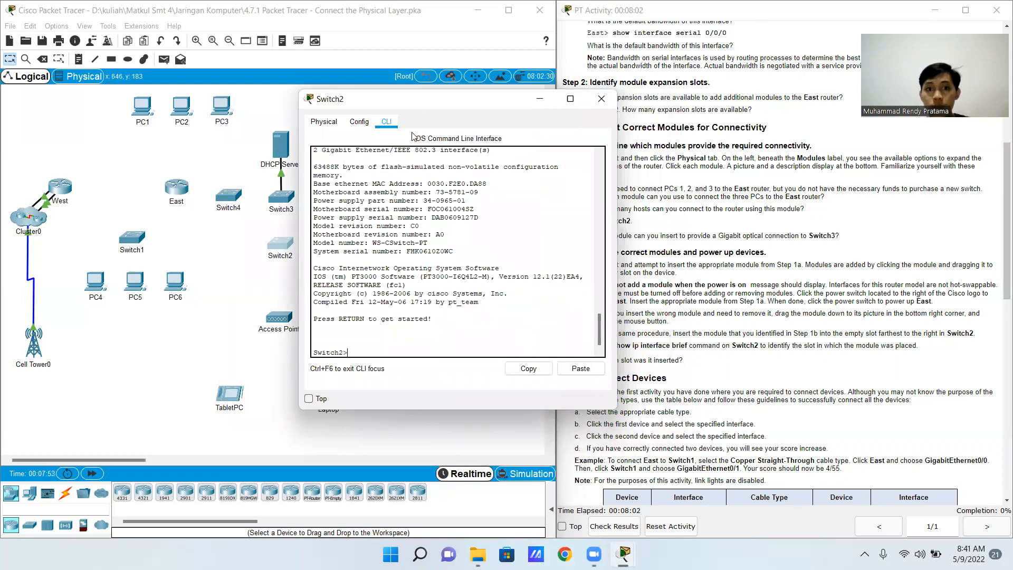
{"action": "left_click_drag", "start_coordinate": [432, 99], "coordinate": [348, 108]}
{"action": "type", "text": "show ip interfa"}
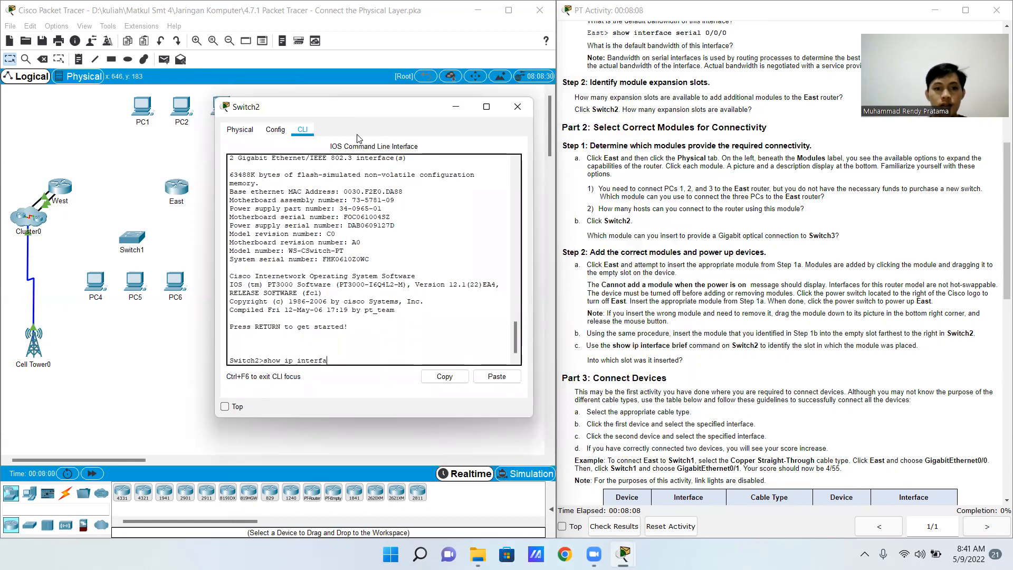
{"action": "type", "text": "ce brie"}
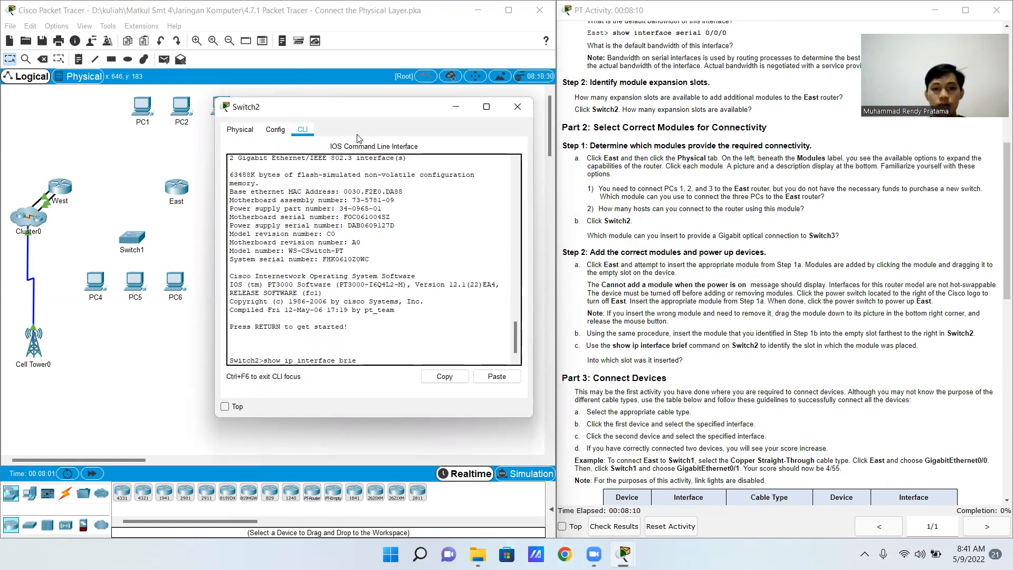
{"action": "type", "text": "f"}
{"action": "key", "text": "Return"}
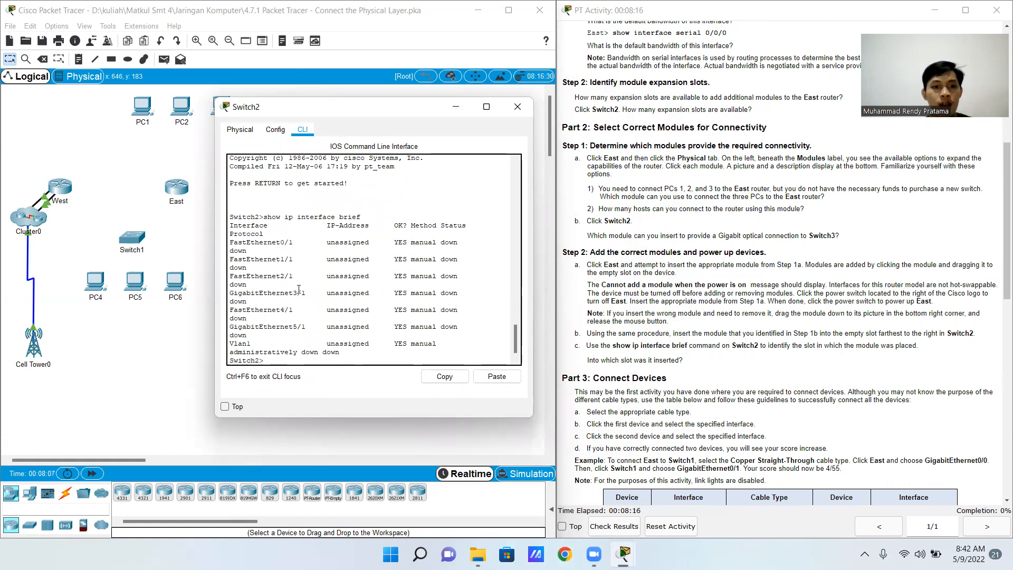
Highlight the GigabitEthernet5/1 entry in the interface list to identify the new module's slot, and close Switch2's window
{"action": "left_click", "coordinate": [293, 328]}
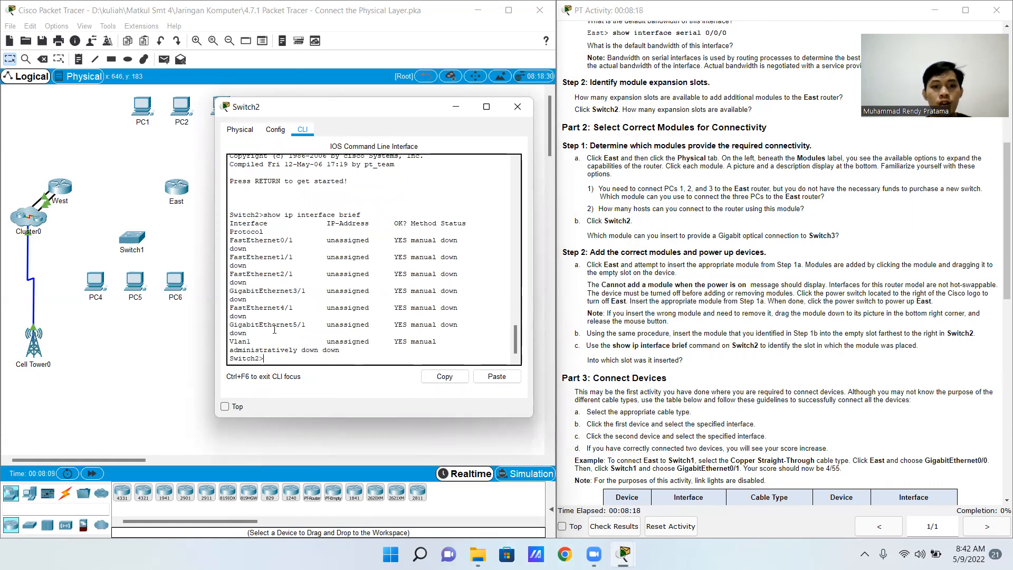
{"action": "left_click_drag", "start_coordinate": [230, 324], "coordinate": [307, 325]}
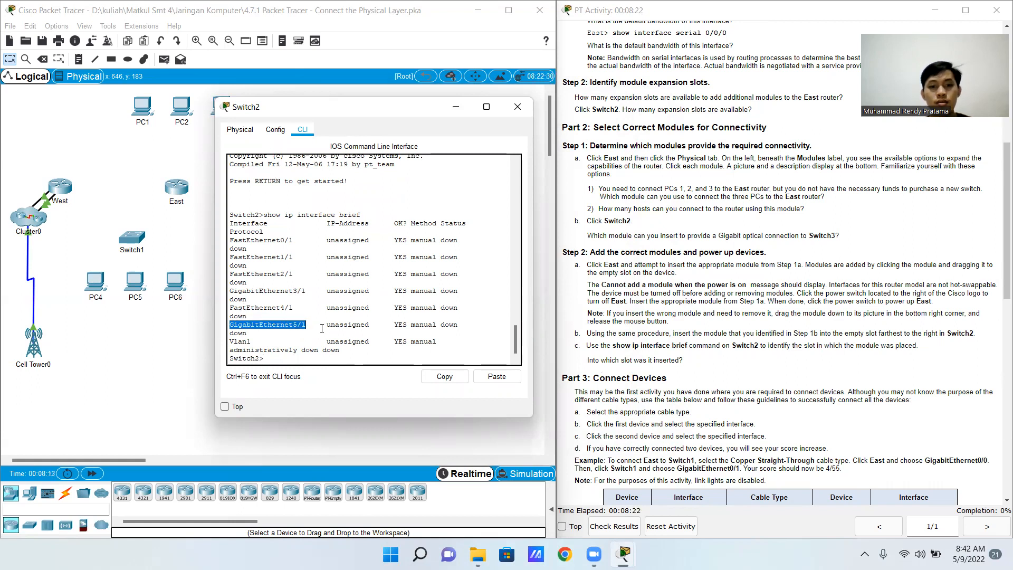
{"action": "left_click", "coordinate": [518, 110]}
Connect East's GigabitEthernet0/0 to Switch1's GigabitEthernet0/1 with a Copper Straight-Through cable, following the Part 3 table
{"action": "scroll", "coordinate": [692, 334], "scroll_direction": "down", "scroll_amount": 3}
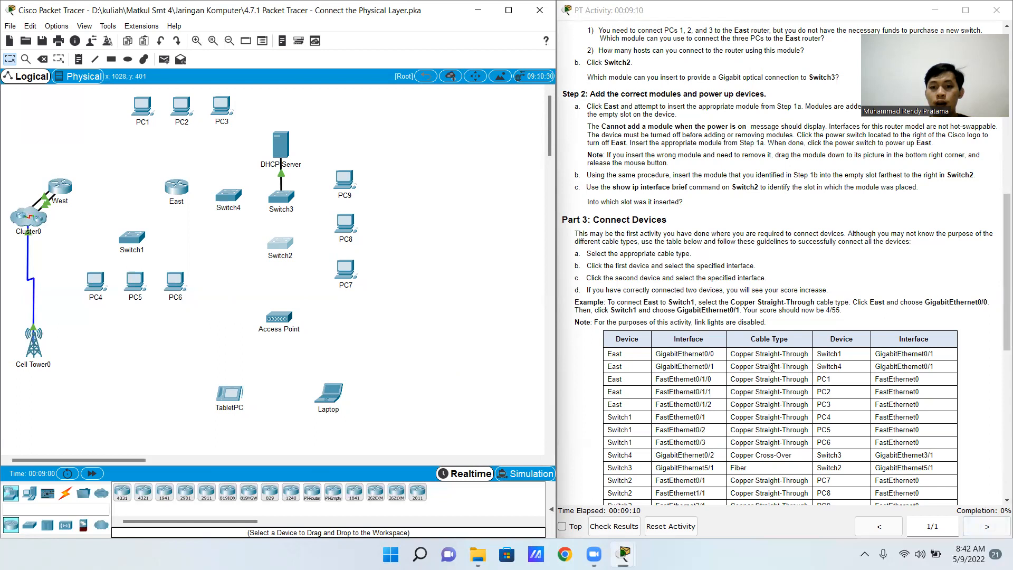
{"action": "scroll", "coordinate": [754, 359], "scroll_direction": "down", "scroll_amount": 4}
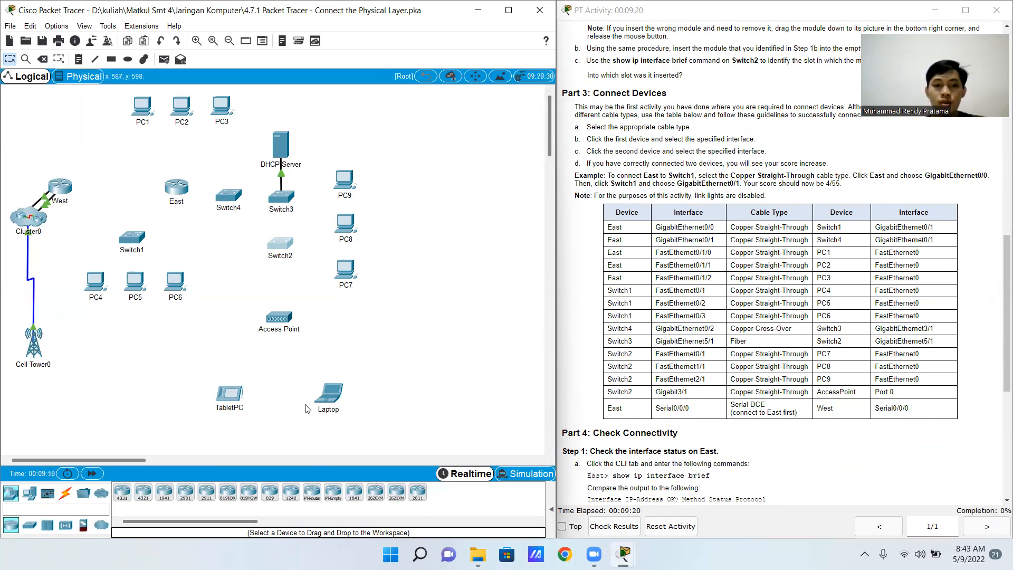
{"action": "left_click", "coordinate": [67, 494]}
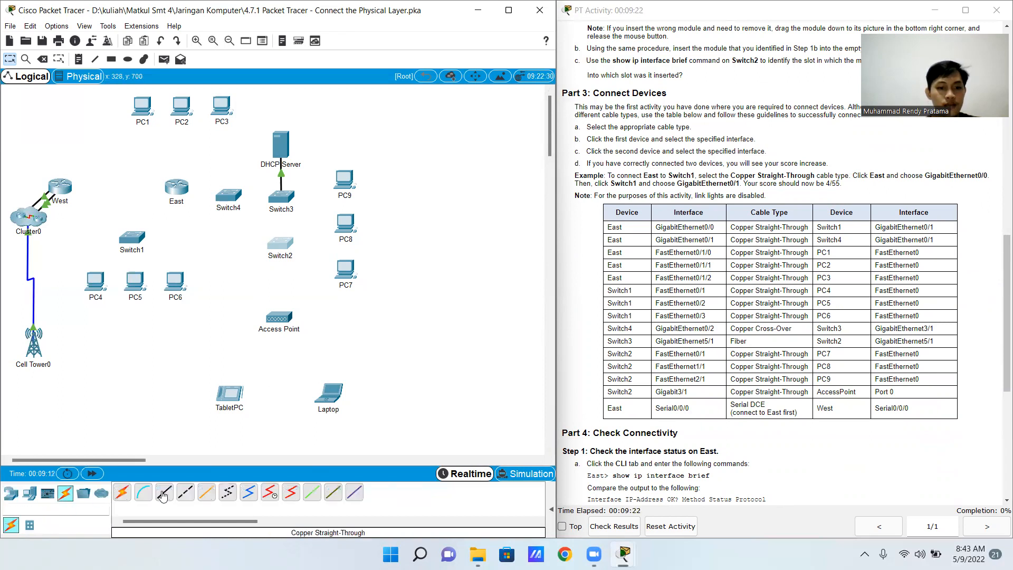
{"action": "left_click", "coordinate": [163, 496]}
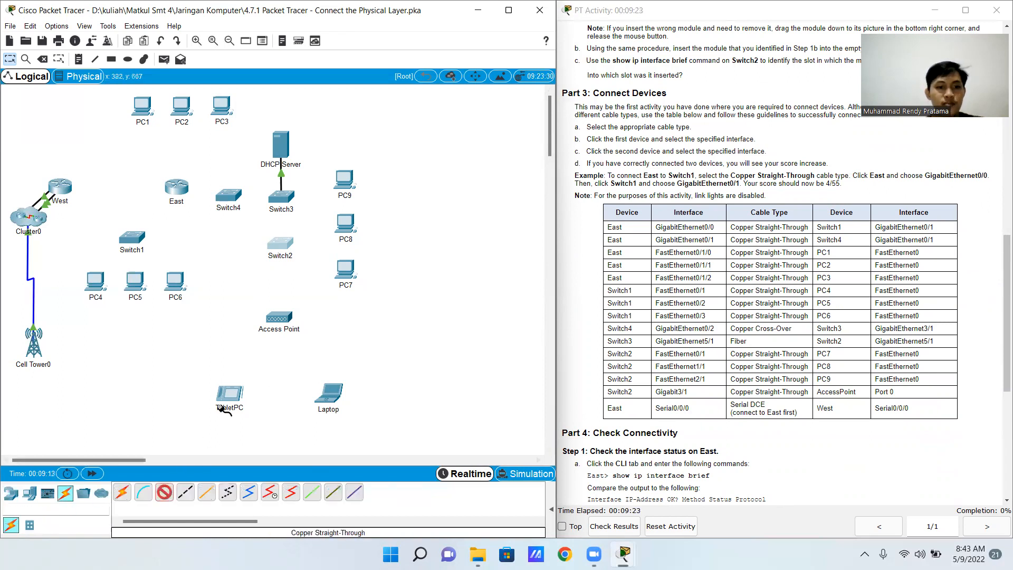
{"action": "left_click", "coordinate": [176, 190]}
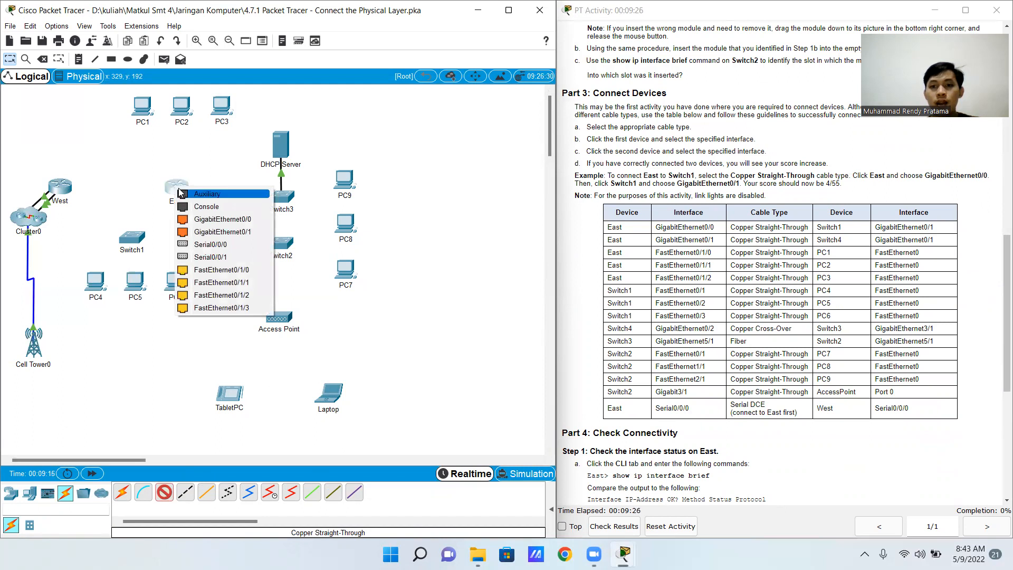
{"action": "left_click", "coordinate": [212, 220]}
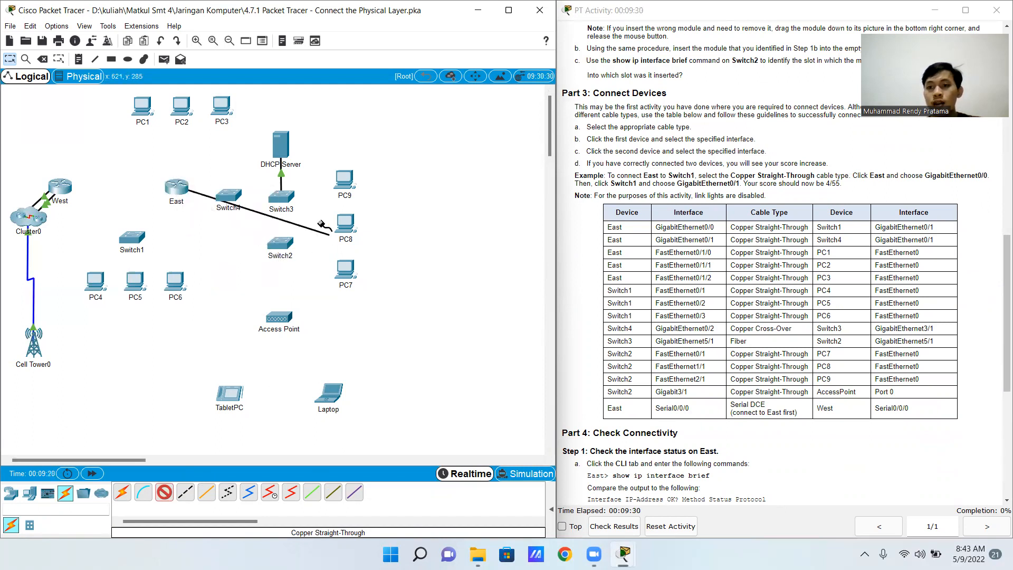
{"action": "left_click", "coordinate": [138, 238]}
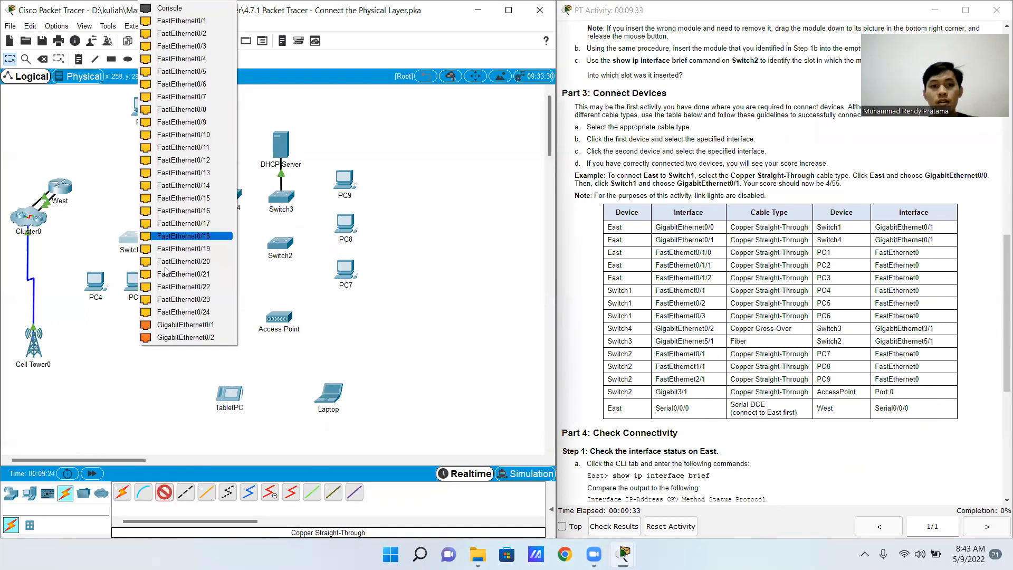
{"action": "left_click", "coordinate": [185, 326]}
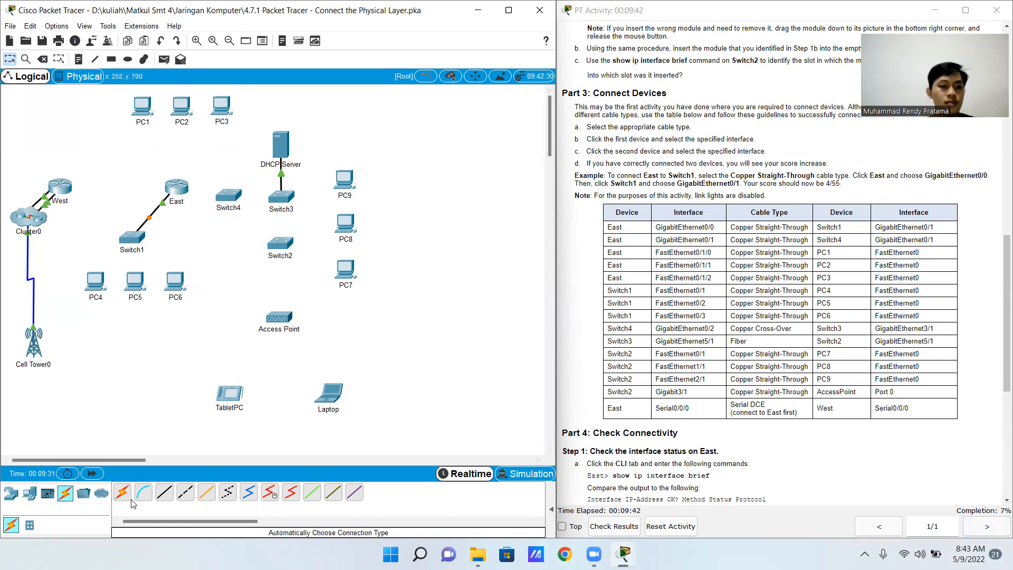
Connect East's GigabitEthernet0/1 to Switch4's GigabitEthernet0/1 with a Copper Straight-Through cable
{"action": "left_click", "coordinate": [164, 492]}
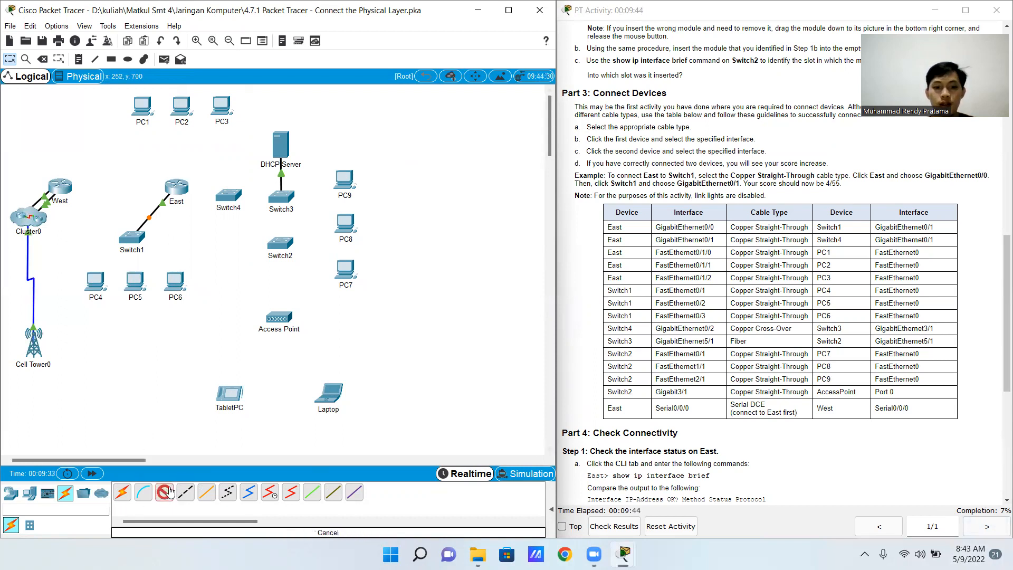
{"action": "left_click", "coordinate": [167, 493]}
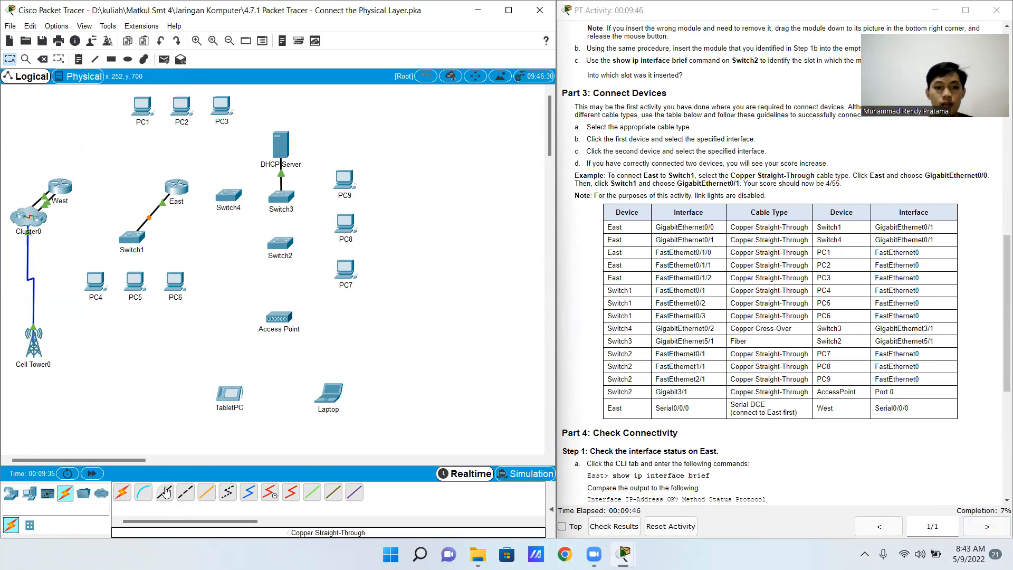
{"action": "left_click", "coordinate": [166, 492]}
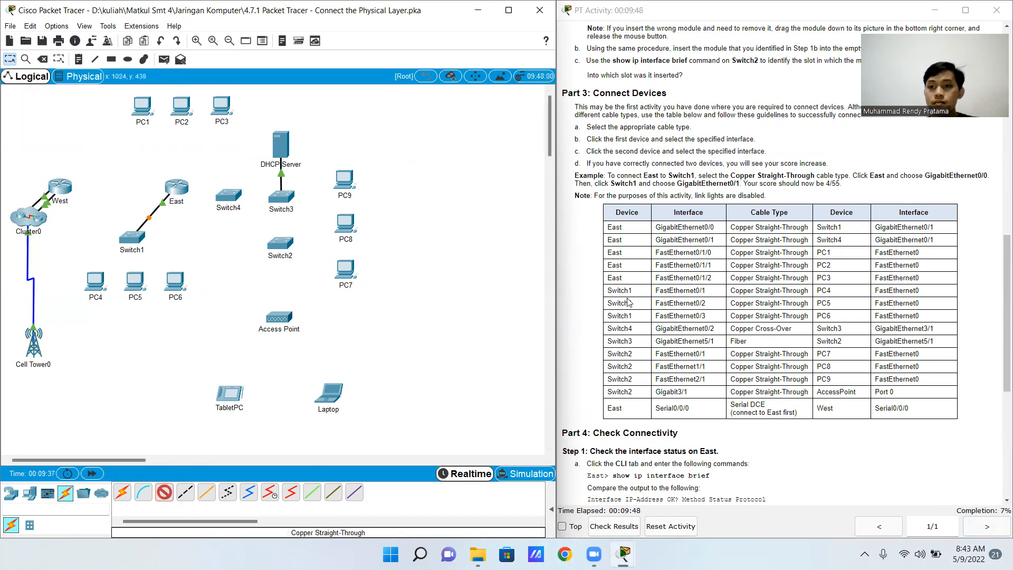
{"action": "left_click", "coordinate": [175, 184]}
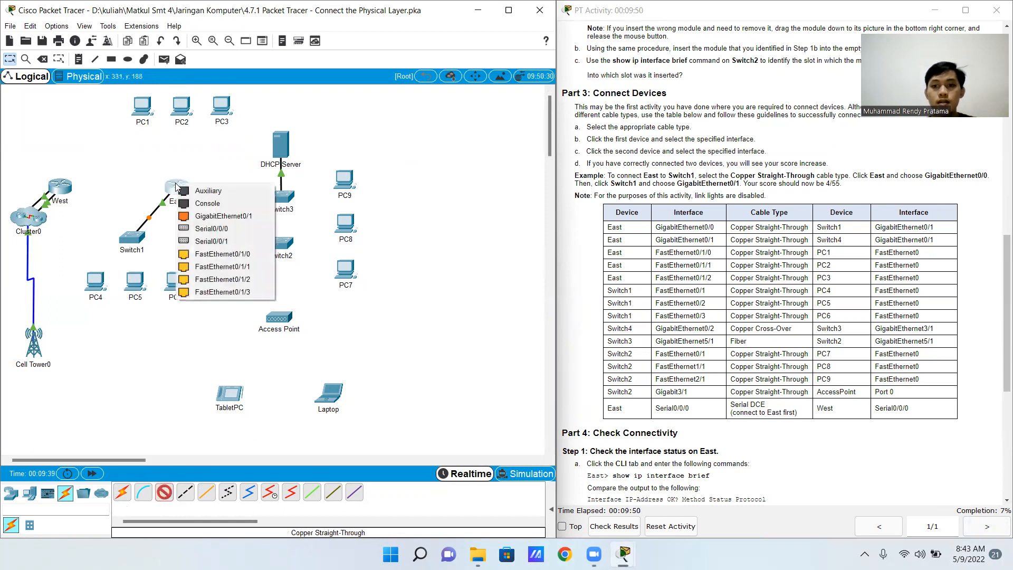
{"action": "left_click", "coordinate": [210, 216]}
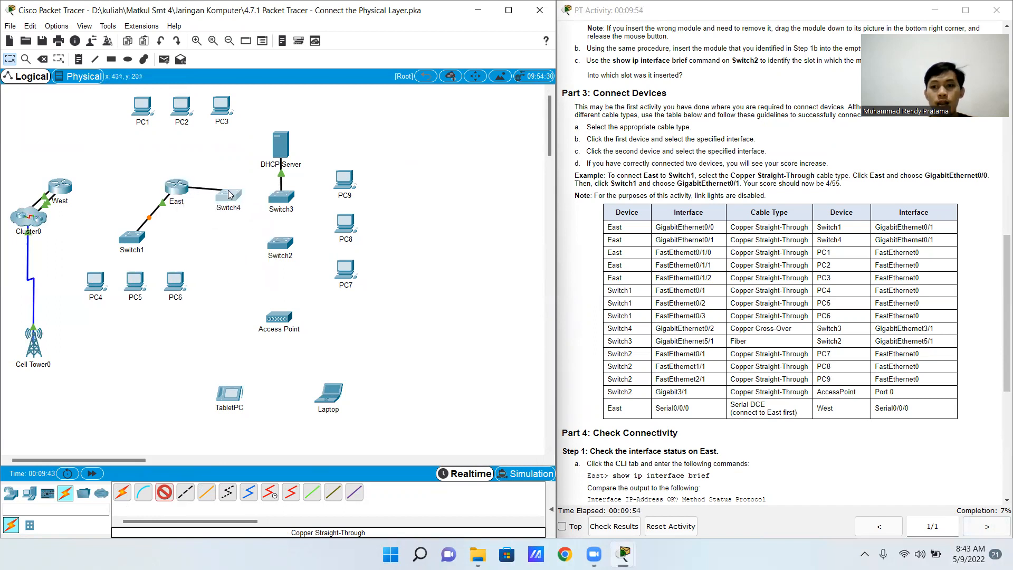
{"action": "left_click", "coordinate": [228, 194]}
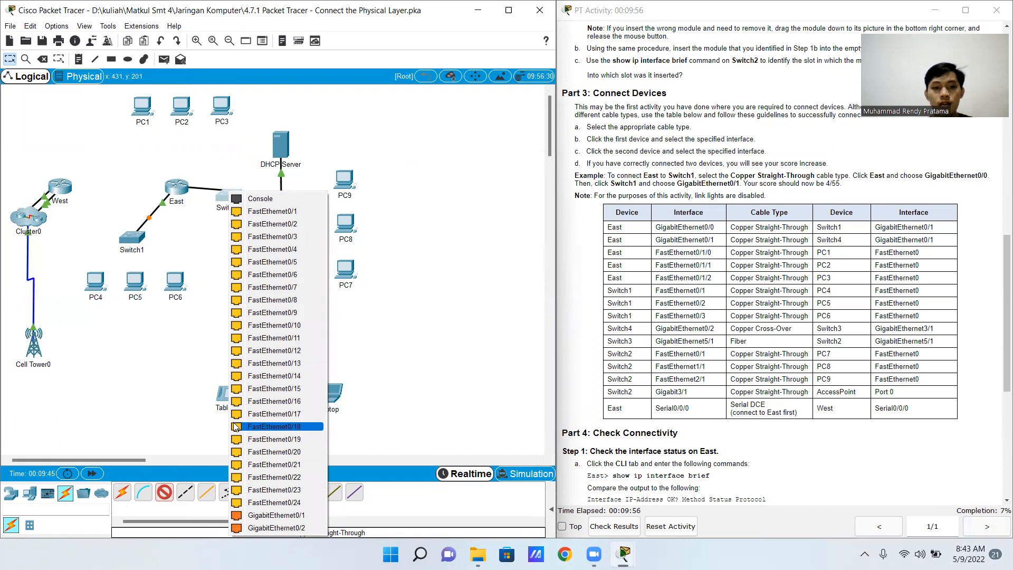
{"action": "left_click", "coordinate": [290, 515]}
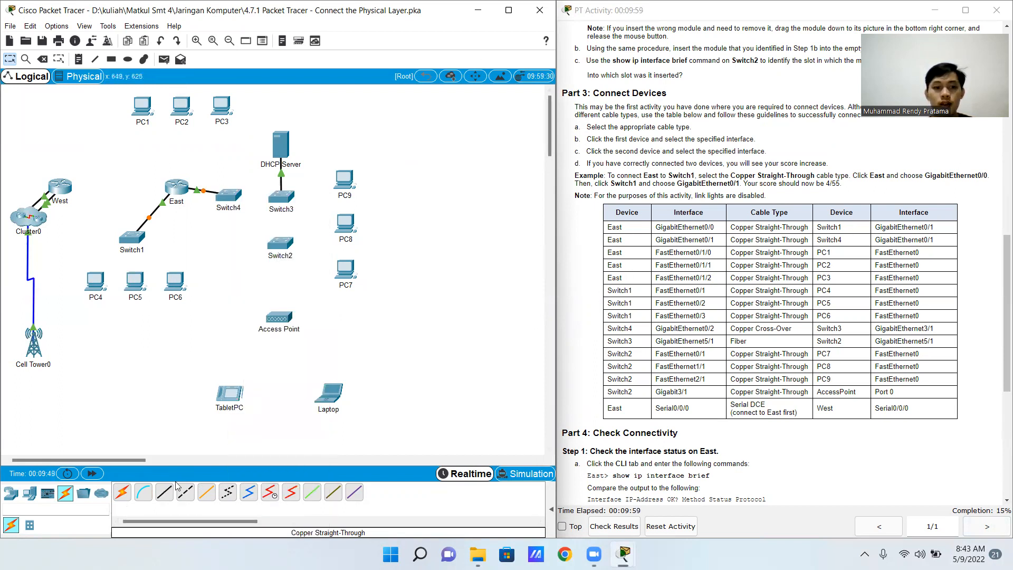
Connect East's FastEthernet0/1/0 to PC1's FastEthernet0 with a Copper Straight-Through cable
{"action": "left_click", "coordinate": [163, 492]}
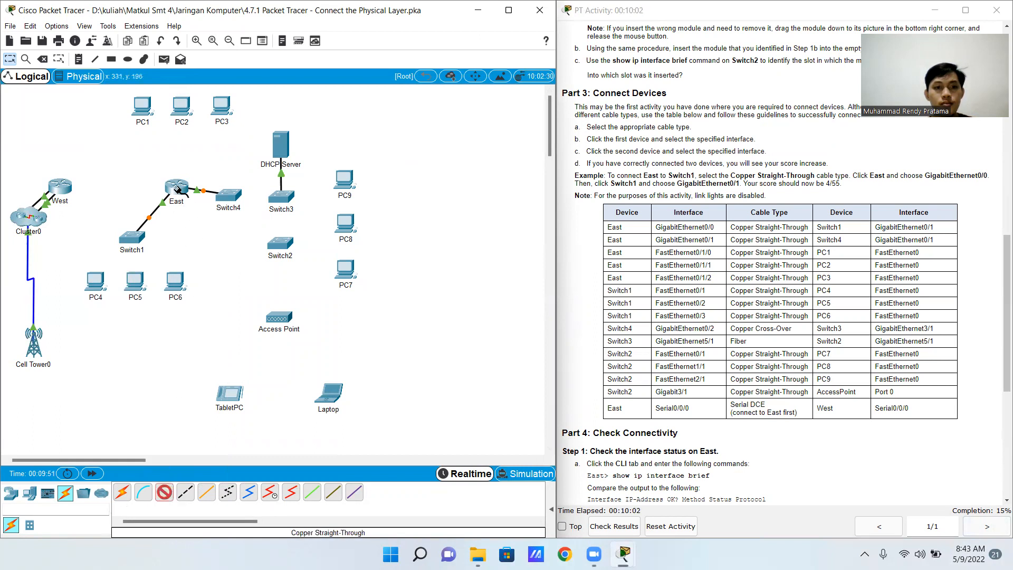
{"action": "left_click", "coordinate": [176, 188]}
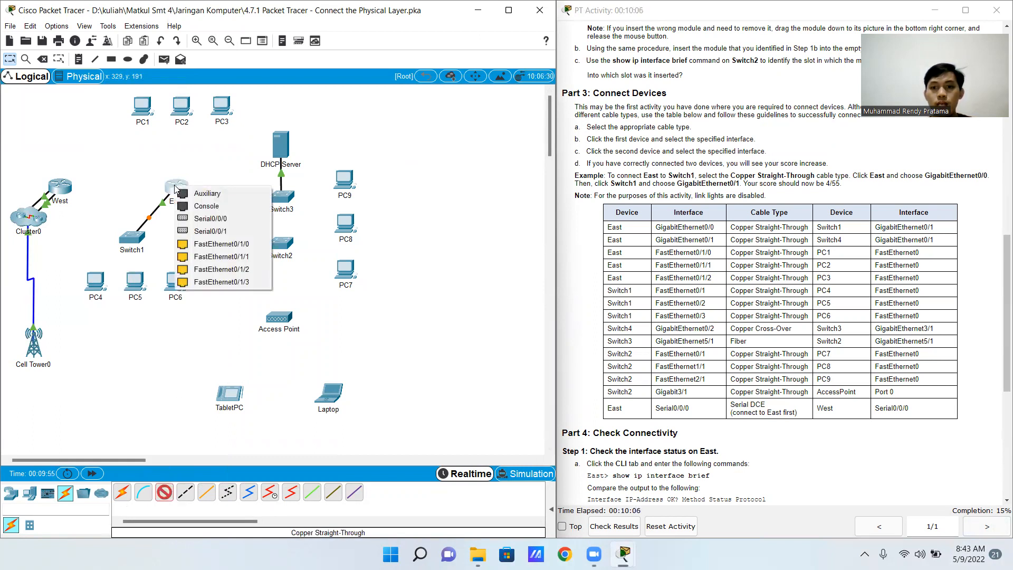
{"action": "left_click", "coordinate": [261, 243]}
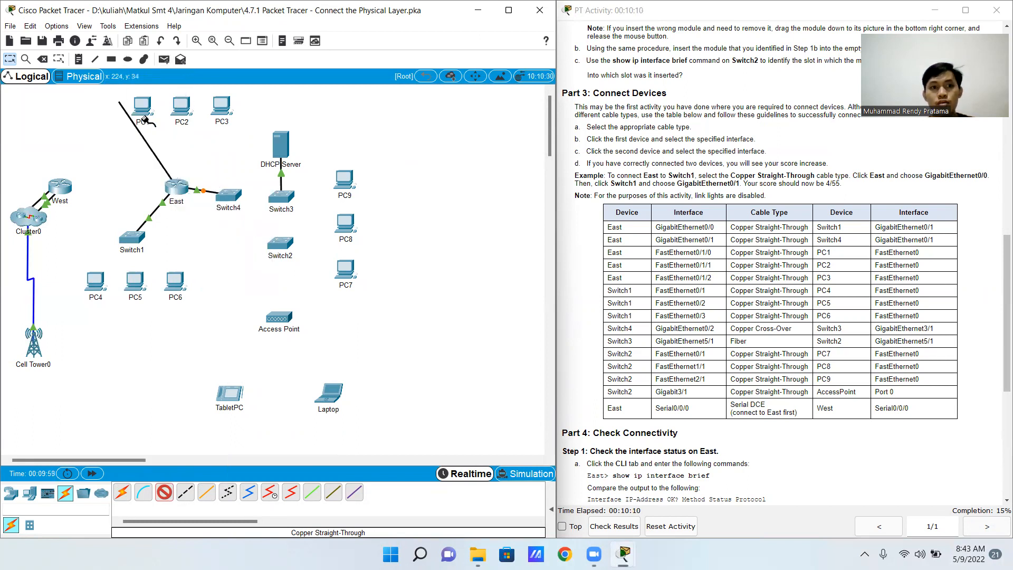
{"action": "left_click", "coordinate": [144, 111]}
{"action": "left_click", "coordinate": [174, 157]}
Connect East's FastEthernet0/1/1 to PC2's FastEthernet0 with a Copper Straight-Through cable
{"action": "left_click", "coordinate": [164, 492]}
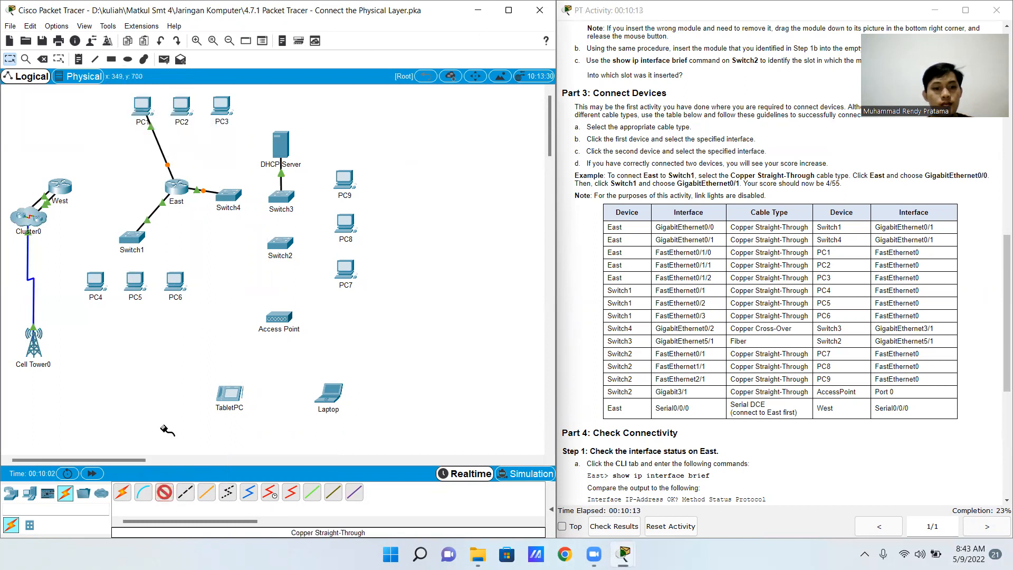
{"action": "left_click", "coordinate": [177, 188]}
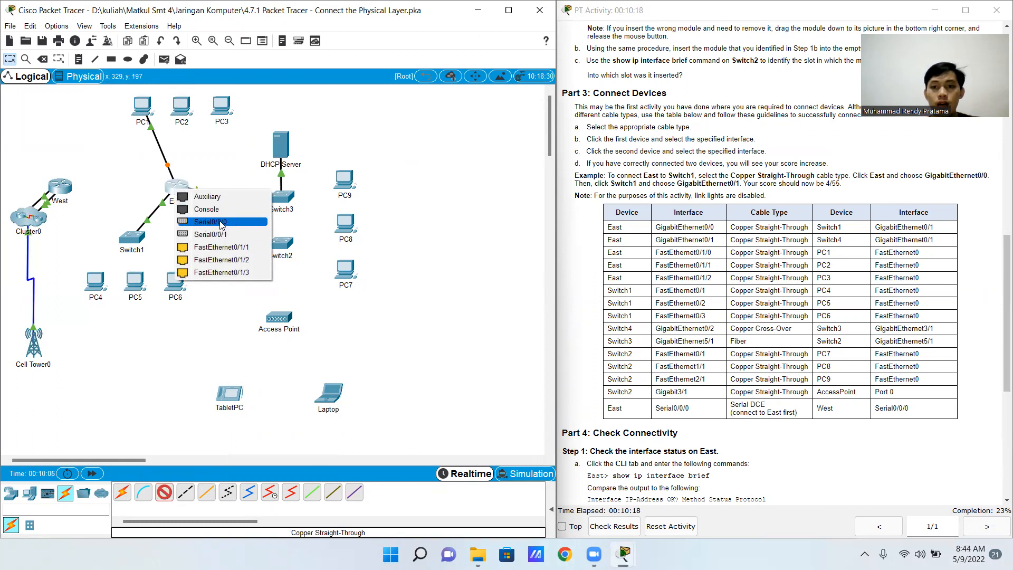
{"action": "left_click", "coordinate": [244, 249]}
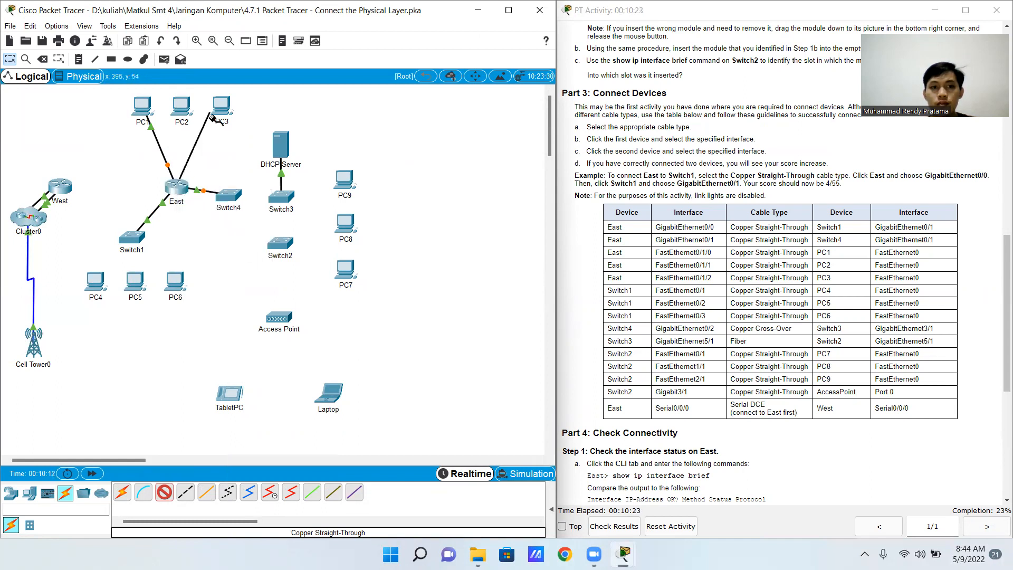
{"action": "left_click", "coordinate": [182, 112]}
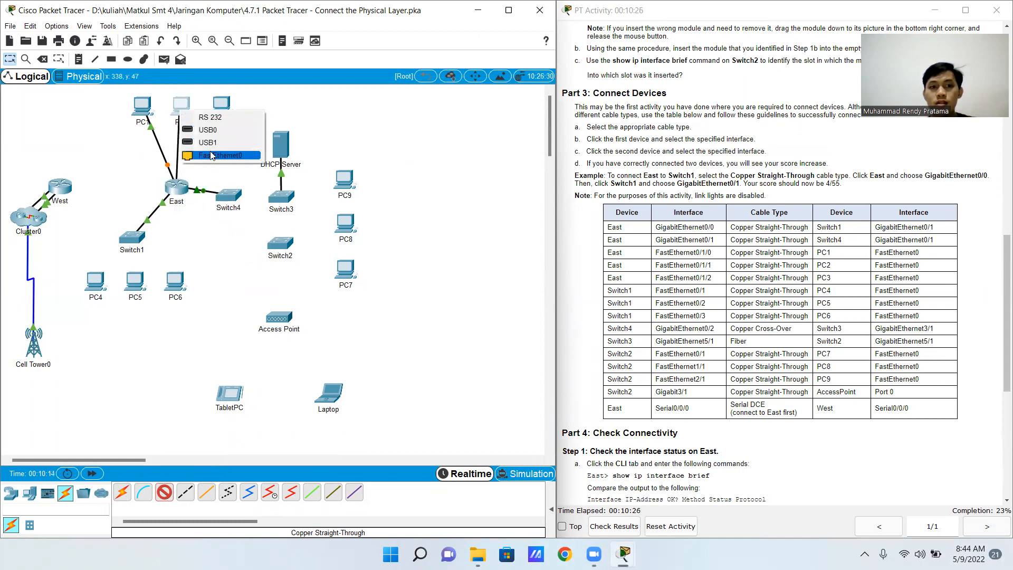
{"action": "left_click", "coordinate": [217, 156]}
Connect East's FastEthernet0/1/2 to PC3's FastEthernet0 with a Copper Straight-Through cable
{"action": "left_click", "coordinate": [164, 492]}
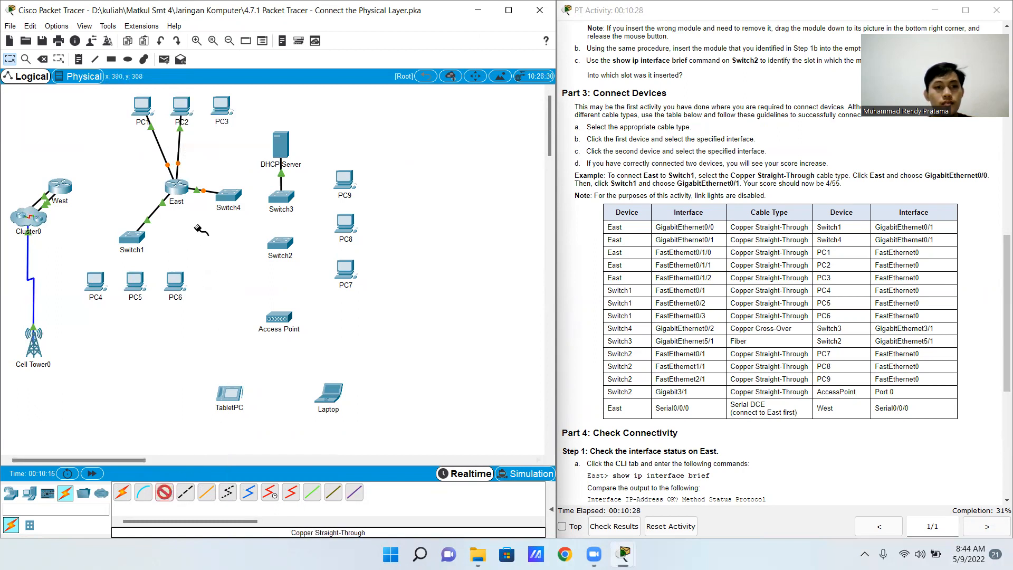
{"action": "left_click", "coordinate": [180, 188]}
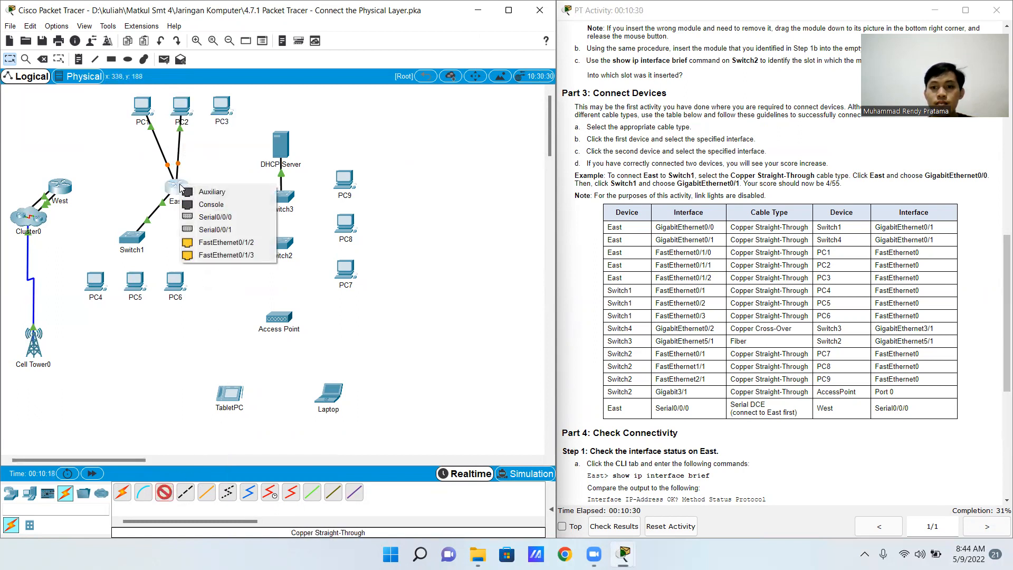
{"action": "left_click", "coordinate": [240, 242]}
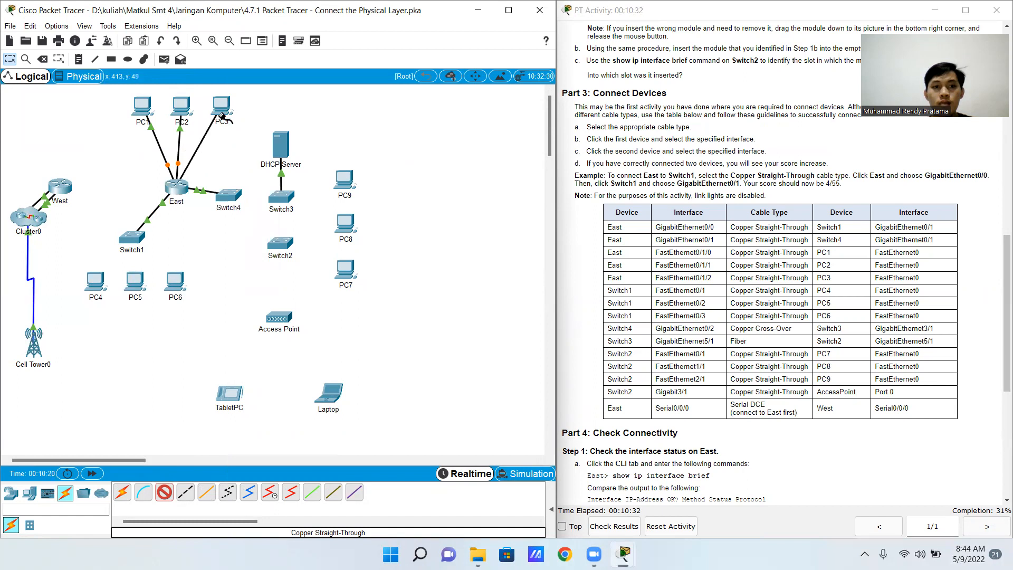
{"action": "left_click", "coordinate": [223, 116]}
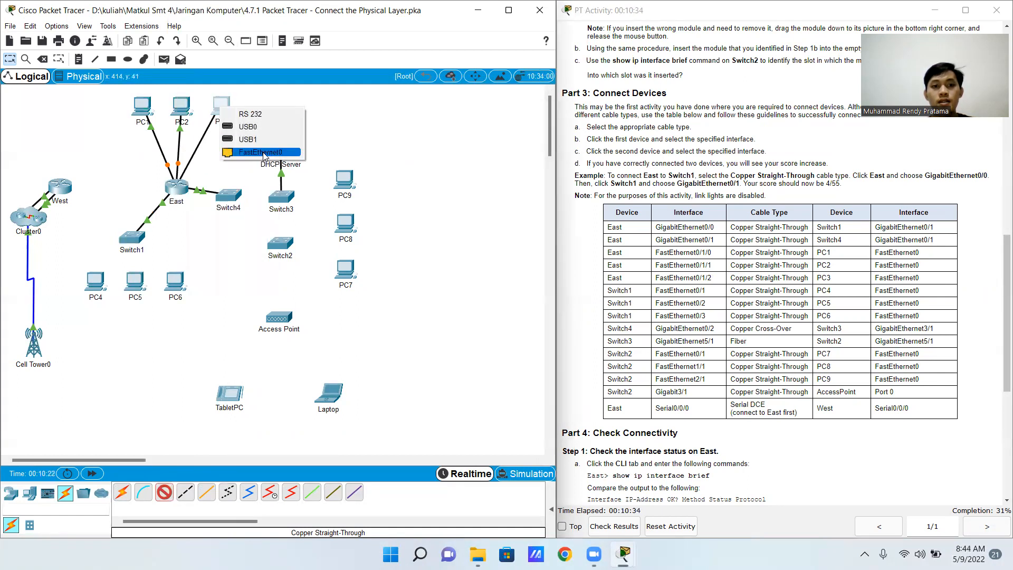
{"action": "left_click", "coordinate": [263, 154]}
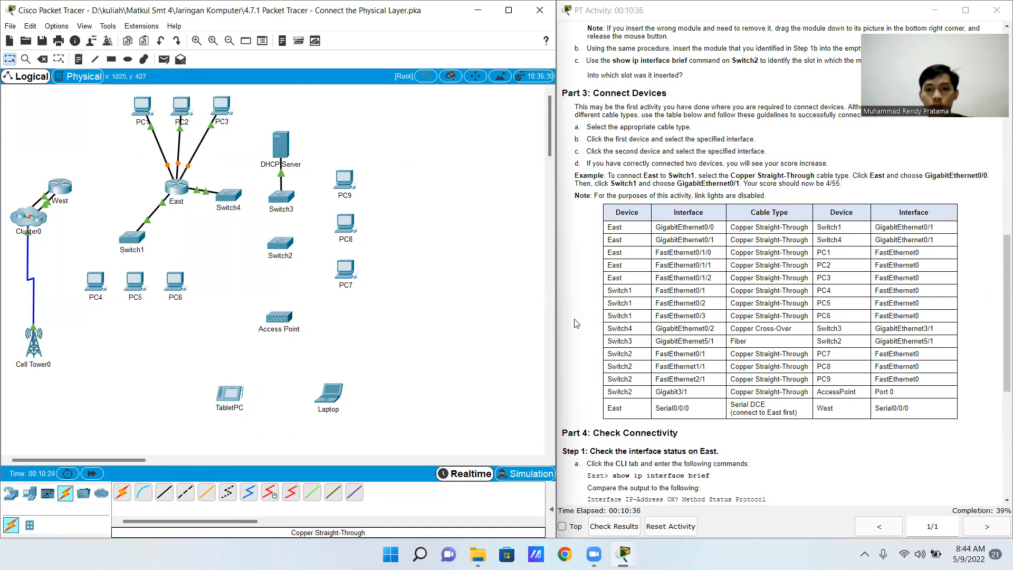
Connect Switch1's FastEthernet0/1 to PC4's FastEthernet0 with a Copper Straight-Through cable
{"action": "left_click", "coordinate": [164, 492]}
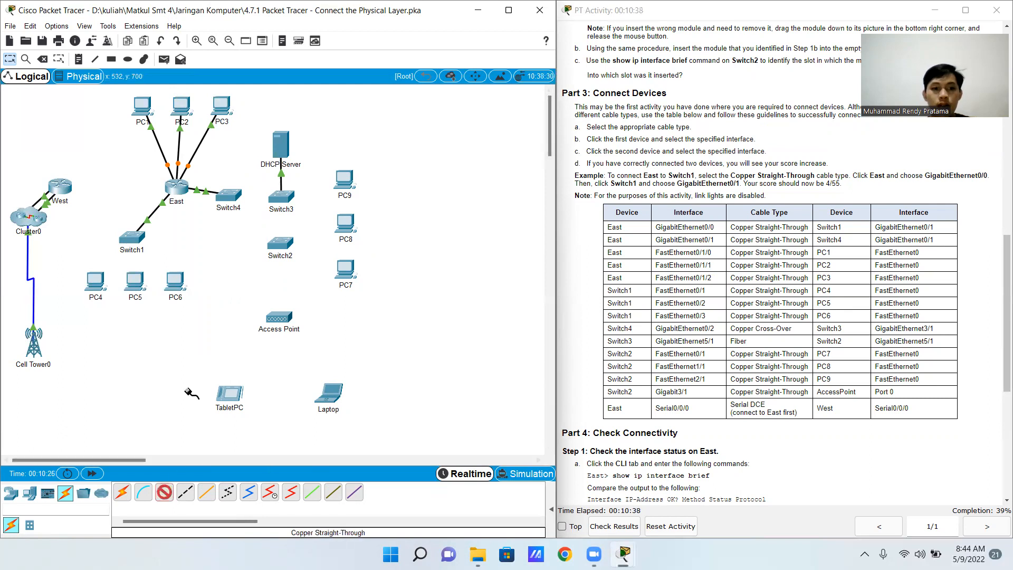
{"action": "left_click", "coordinate": [130, 236]}
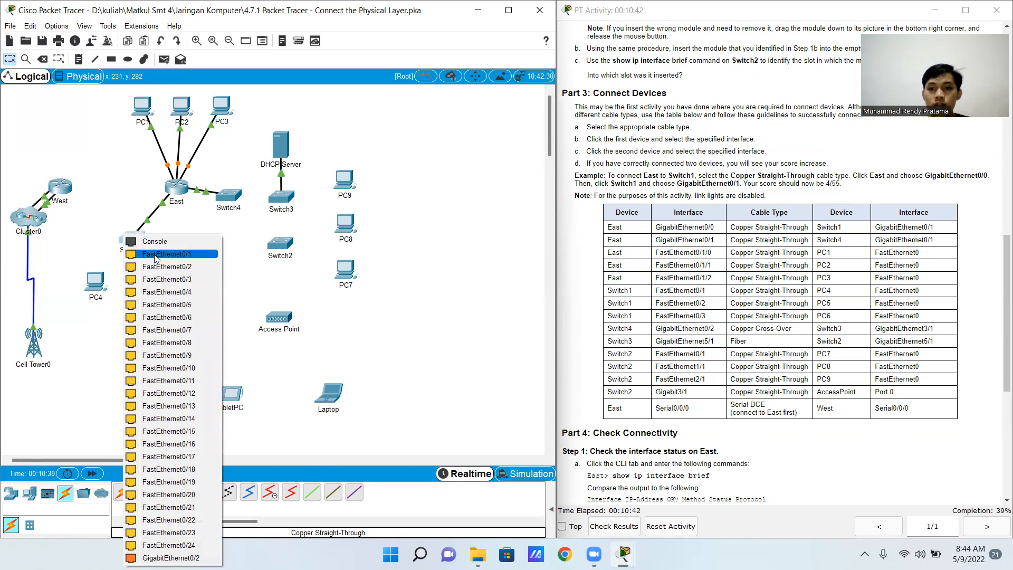
{"action": "left_click", "coordinate": [158, 253]}
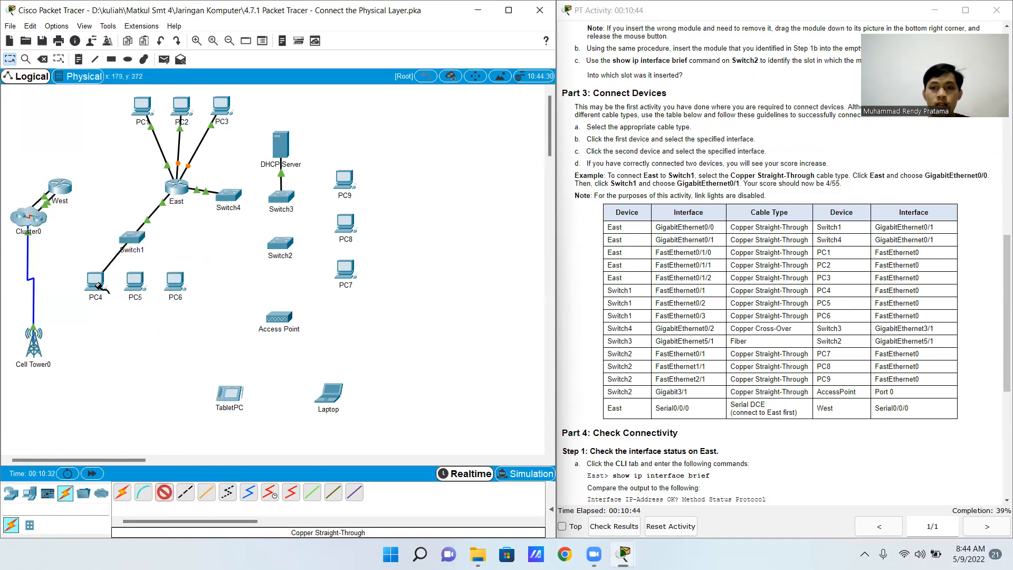
{"action": "left_click", "coordinate": [99, 285]}
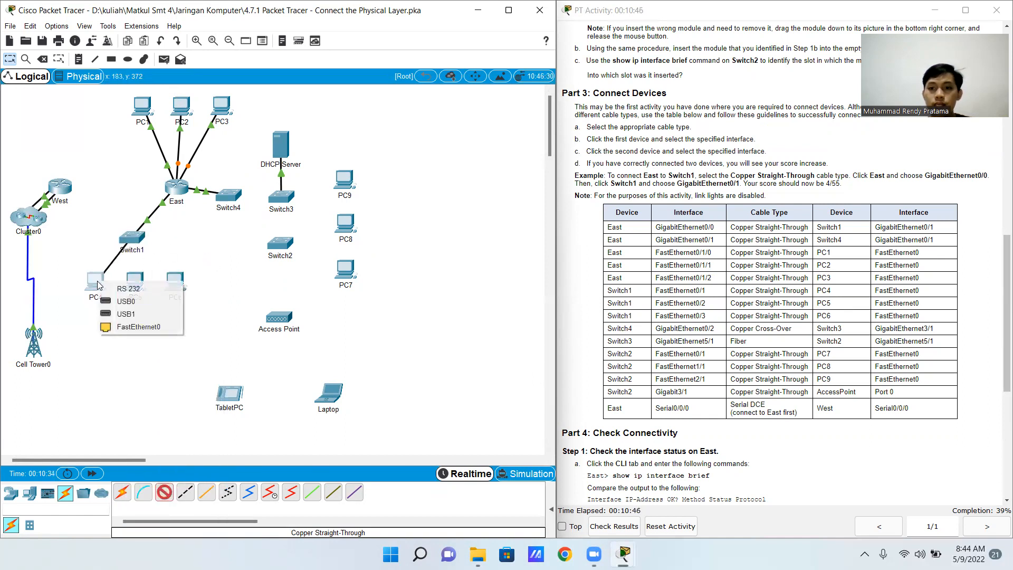
{"action": "left_click", "coordinate": [153, 327]}
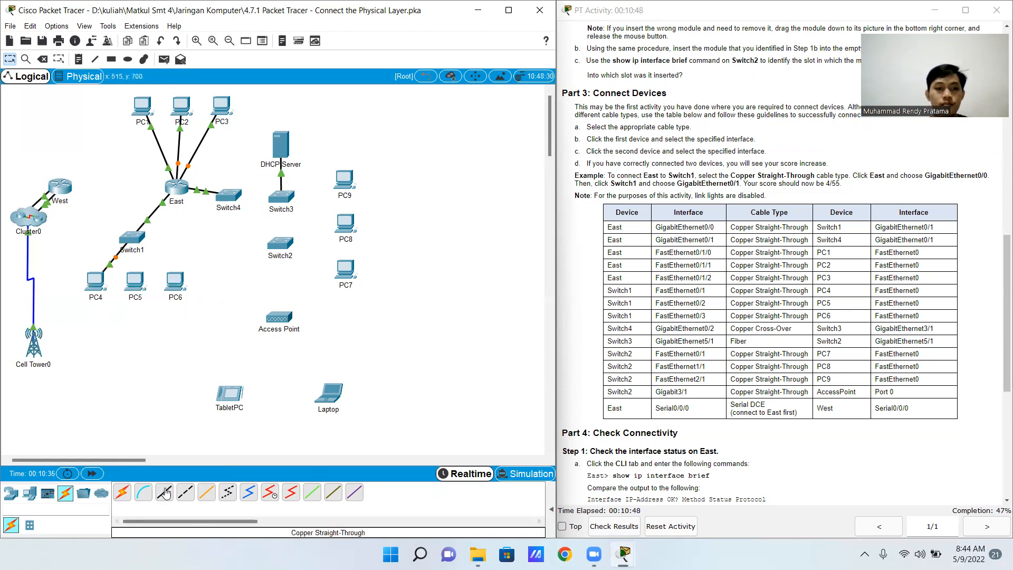
Connect Switch1's FastEthernet0/2 to PC5's FastEthernet0 with a Copper Straight-Through cable
{"action": "left_click", "coordinate": [206, 492]}
{"action": "left_click", "coordinate": [138, 241]}
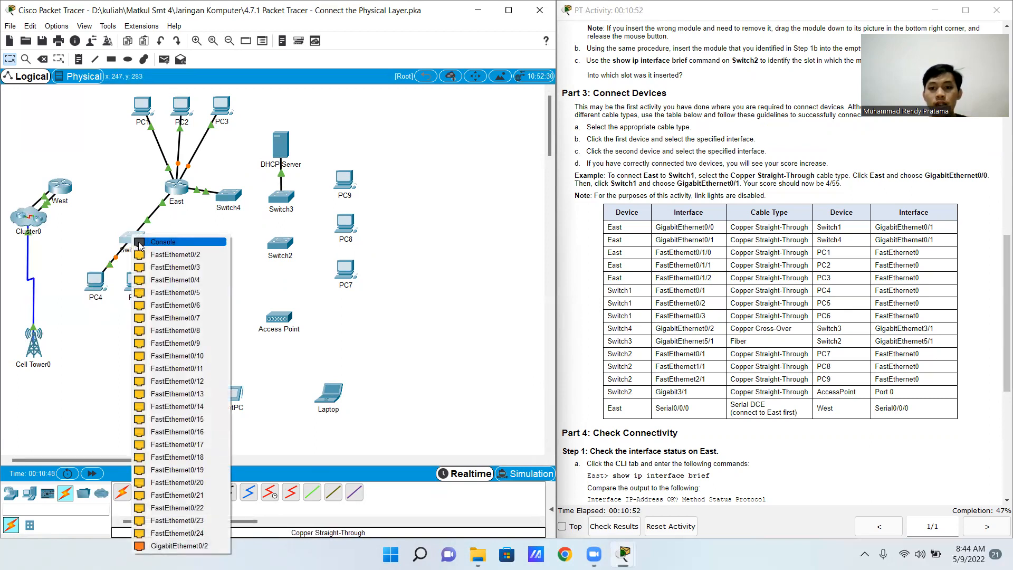
{"action": "left_click", "coordinate": [177, 272]}
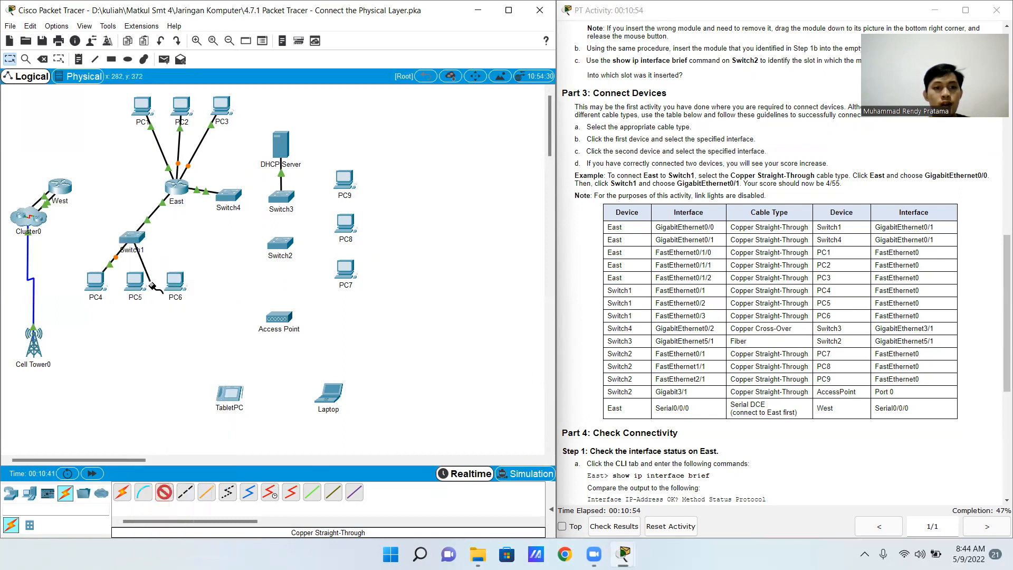
{"action": "left_click", "coordinate": [141, 287]}
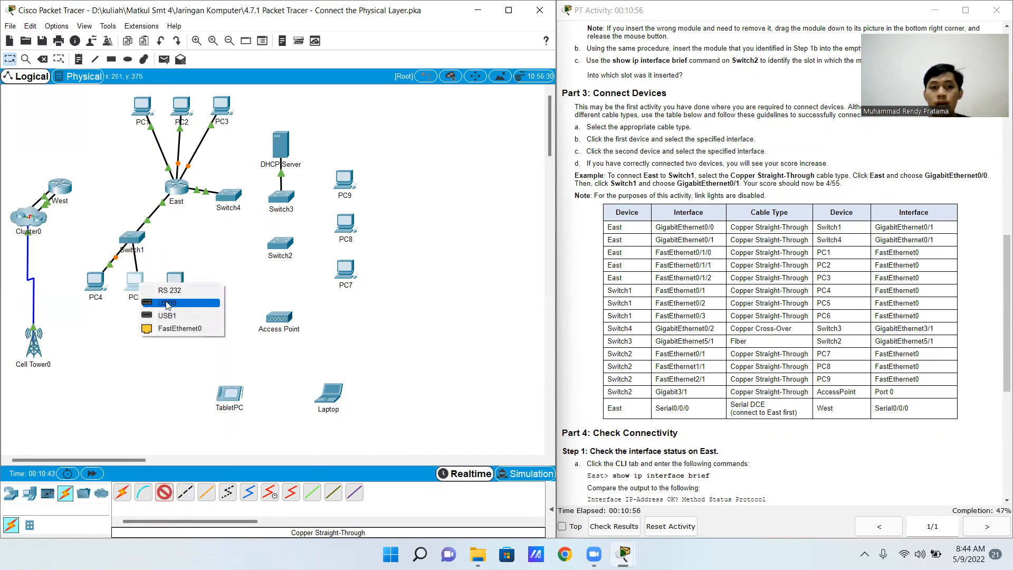
{"action": "left_click", "coordinate": [168, 336]}
Connect Switch1's FastEthernet0/3 to PC6's FastEthernet0 with a Copper Straight-Through cable
{"action": "left_click", "coordinate": [164, 492]}
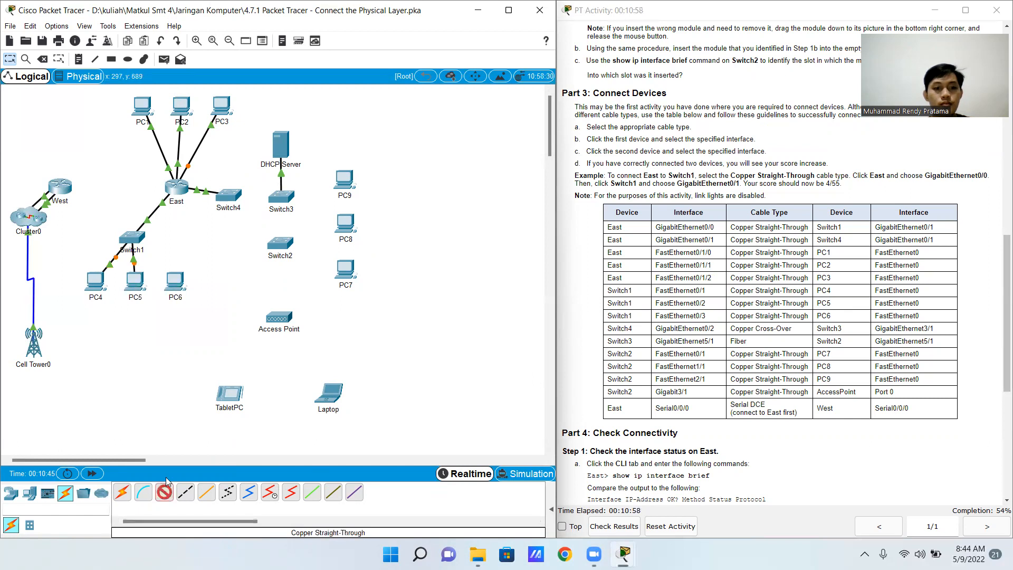
{"action": "left_click", "coordinate": [139, 235]}
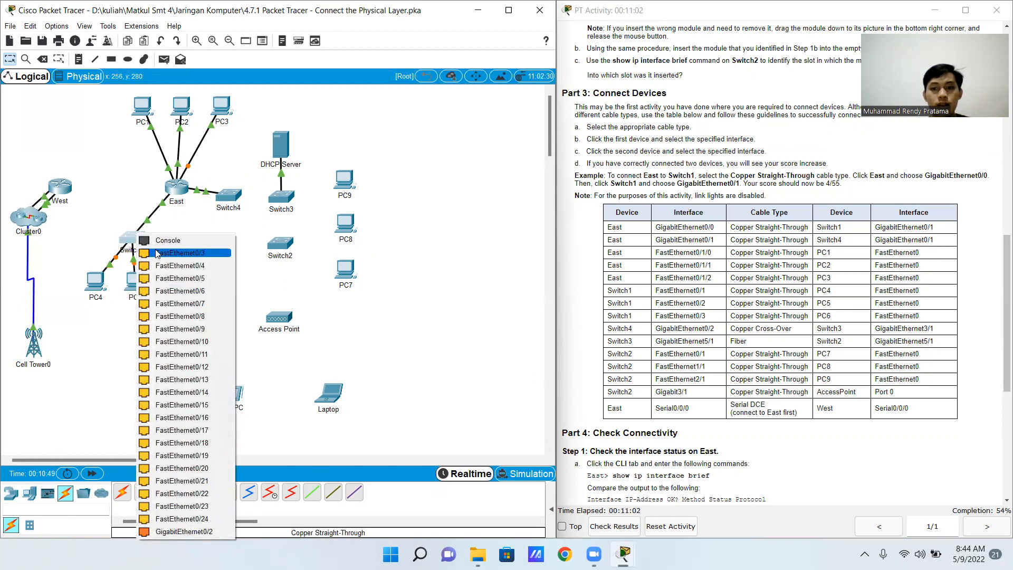
{"action": "left_click", "coordinate": [157, 254]}
{"action": "left_click", "coordinate": [174, 278]}
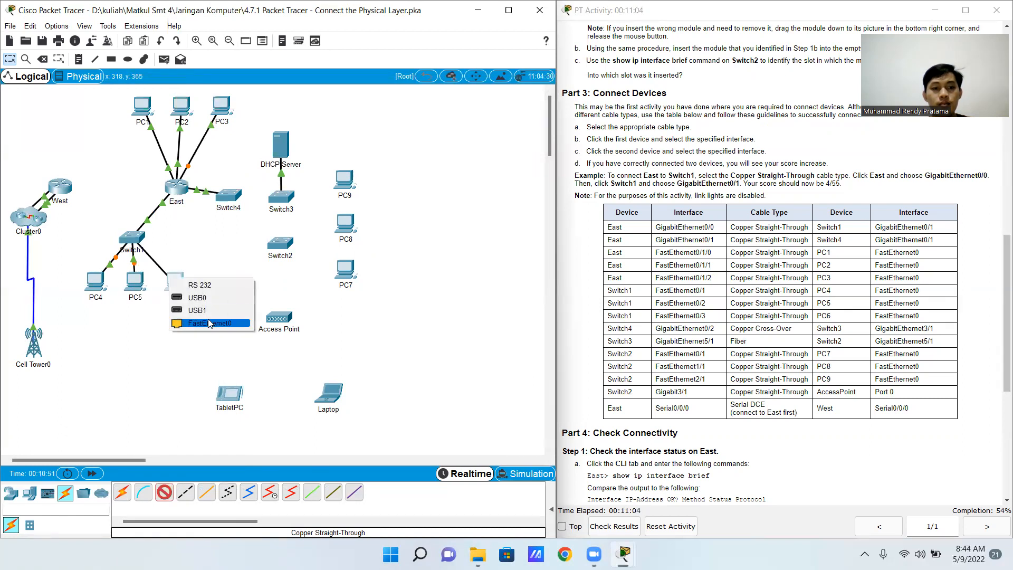
{"action": "left_click", "coordinate": [209, 323]}
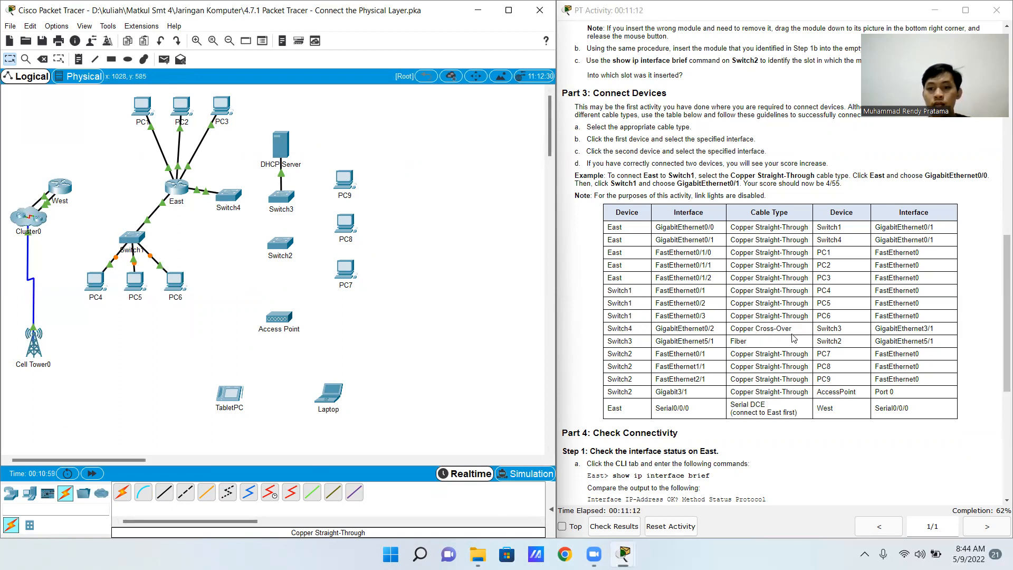
Connect Switch4's GigabitEthernet0/2 to Switch3's GigabitEthernet3/1 with a Copper Cross-Over cable
{"action": "left_click", "coordinate": [186, 493]}
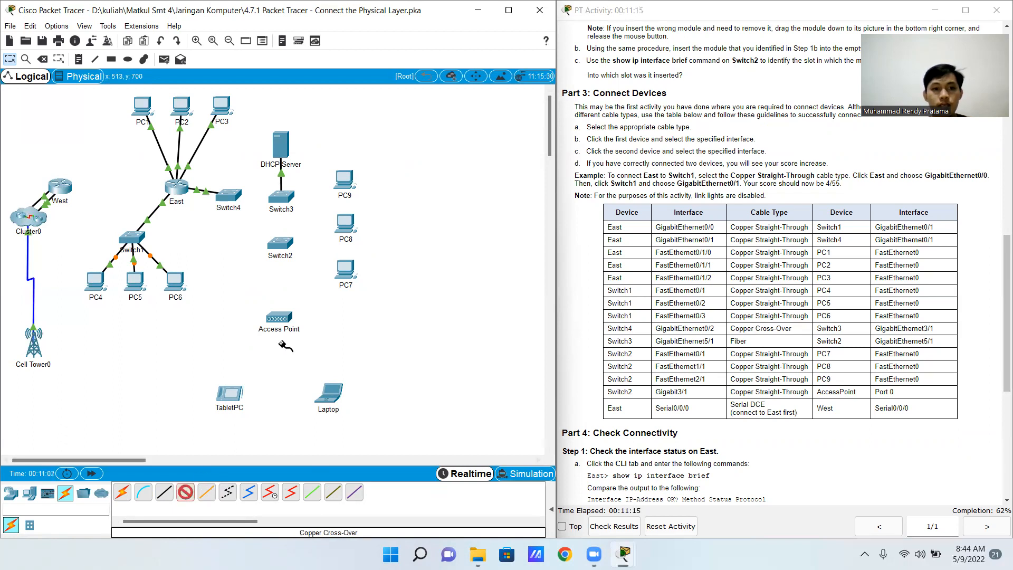
{"action": "left_click", "coordinate": [232, 198]}
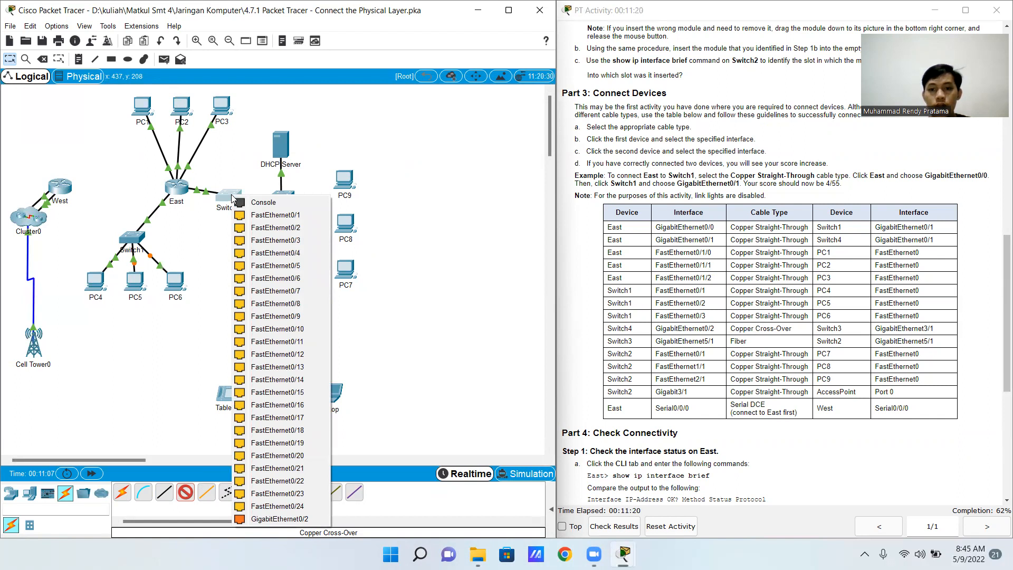
{"action": "left_click", "coordinate": [279, 519]}
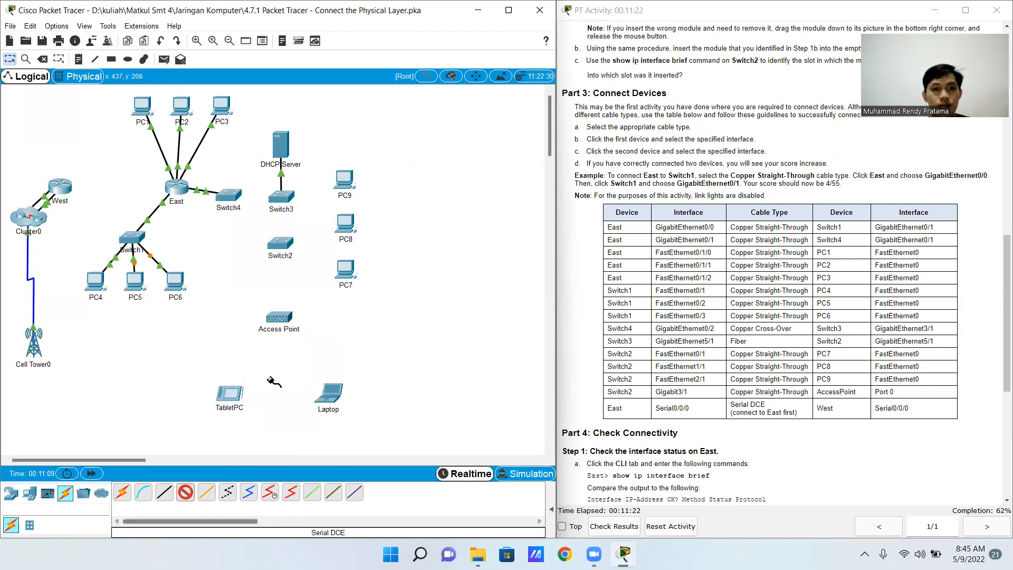
{"action": "left_click", "coordinate": [281, 201]}
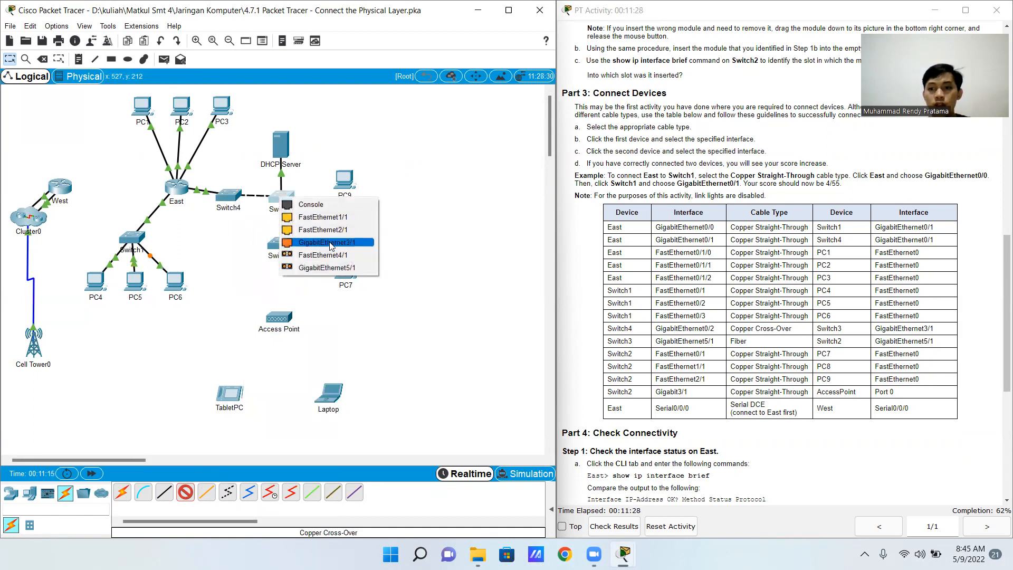
{"action": "left_click", "coordinate": [328, 242]}
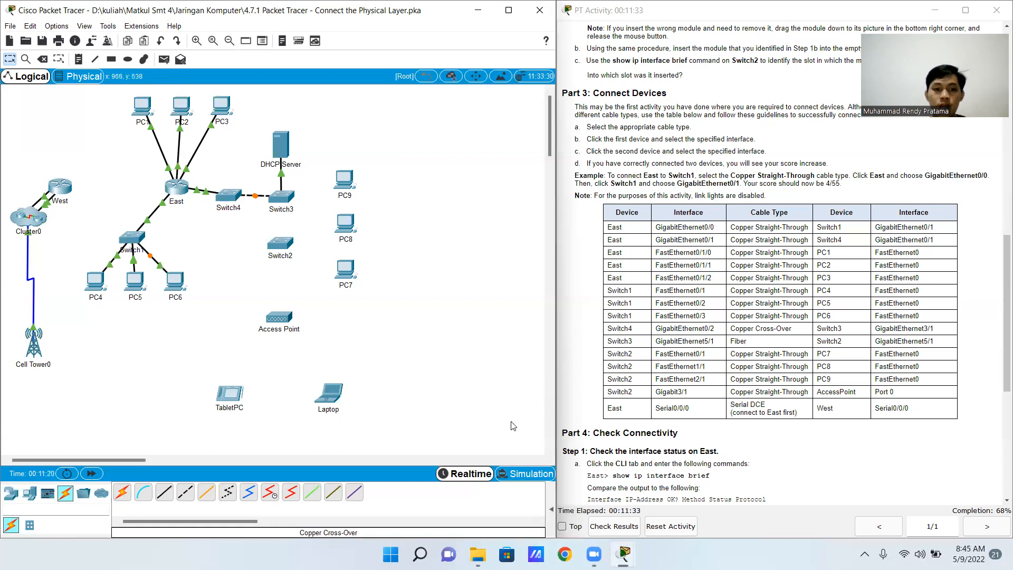
Connect Switch3's GigabitEthernet5/1 to Switch2's GigabitEthernet5/1 with a Fiber cable
{"action": "left_click", "coordinate": [207, 492]}
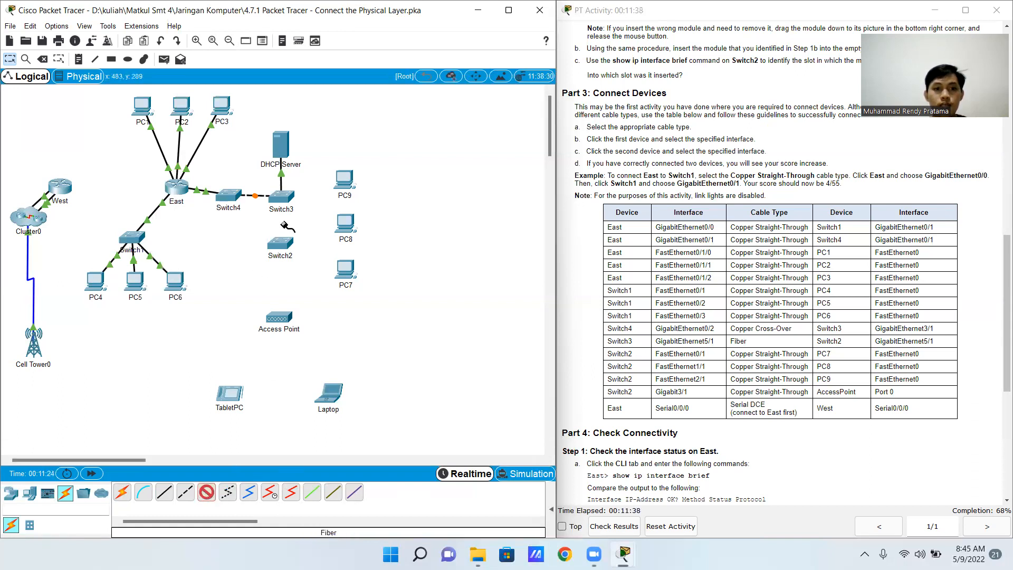
{"action": "left_click", "coordinate": [280, 196]}
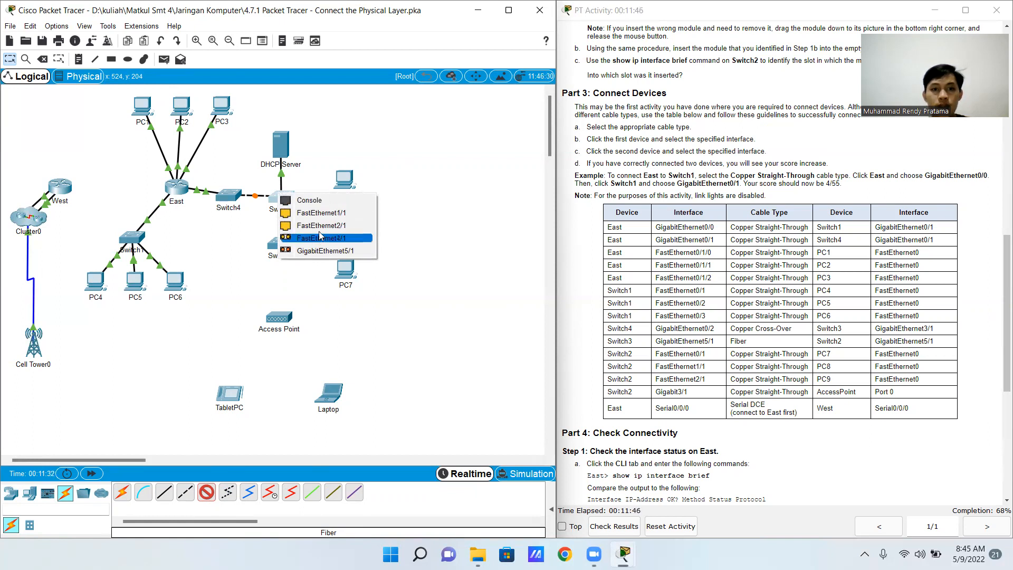
{"action": "left_click", "coordinate": [325, 251]}
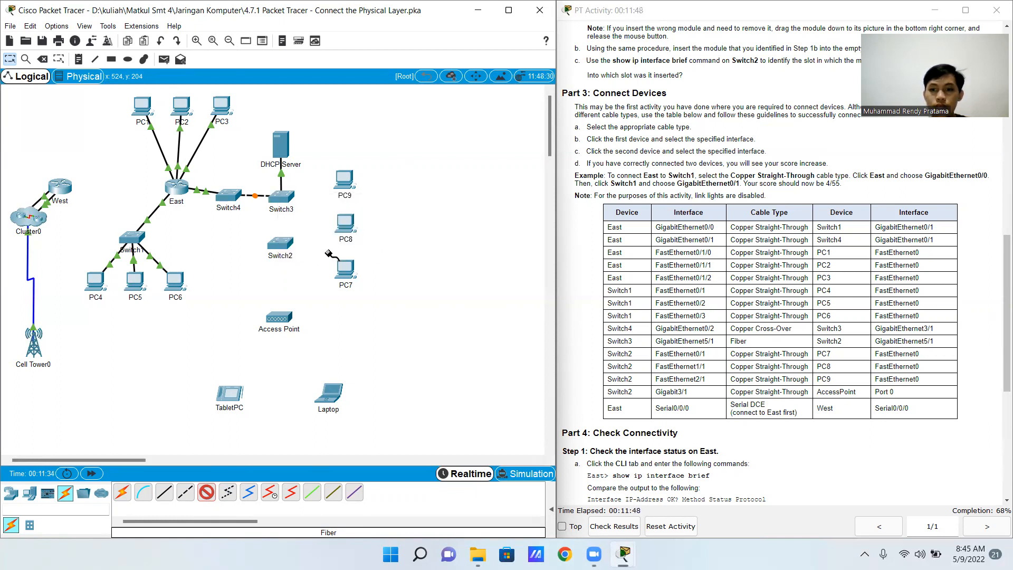
{"action": "left_click", "coordinate": [280, 242]}
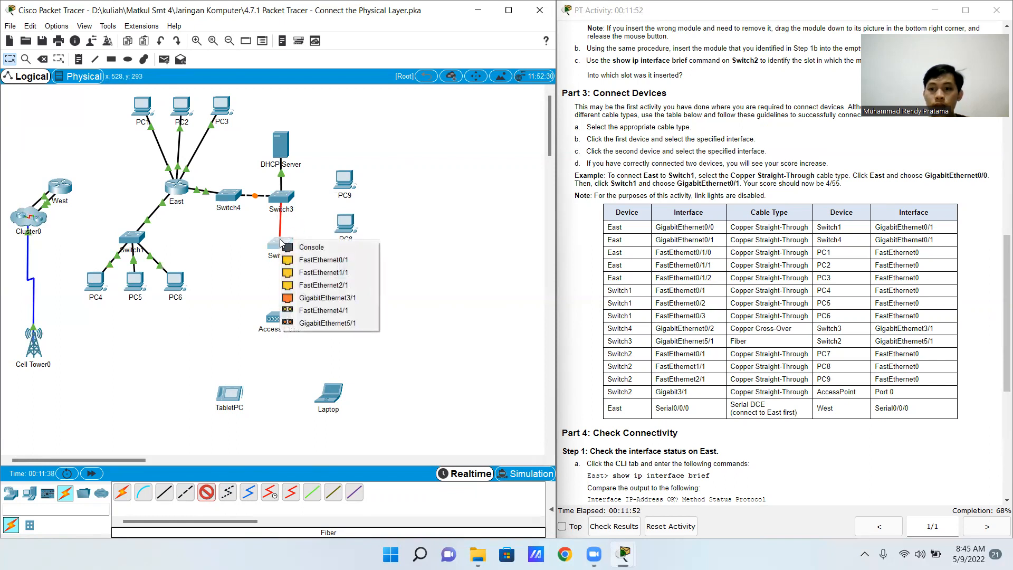
{"action": "left_click", "coordinate": [327, 323]}
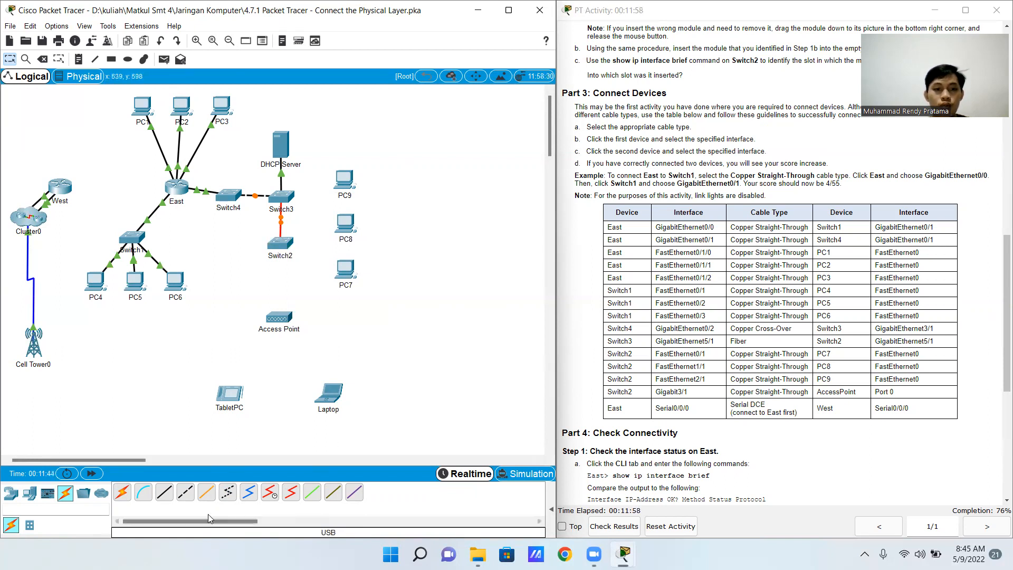
Connect Switch2's FastEthernet0/1 to PC7's FastEthernet0 with a Copper Straight-Through cable
{"action": "left_click", "coordinate": [164, 494]}
{"action": "left_click", "coordinate": [281, 243]}
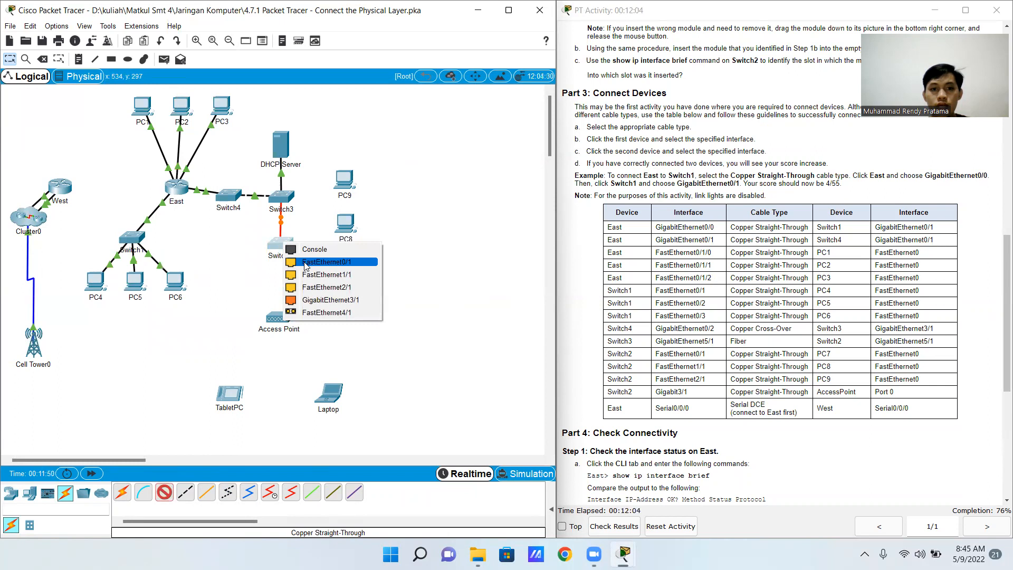
{"action": "left_click", "coordinate": [304, 262]}
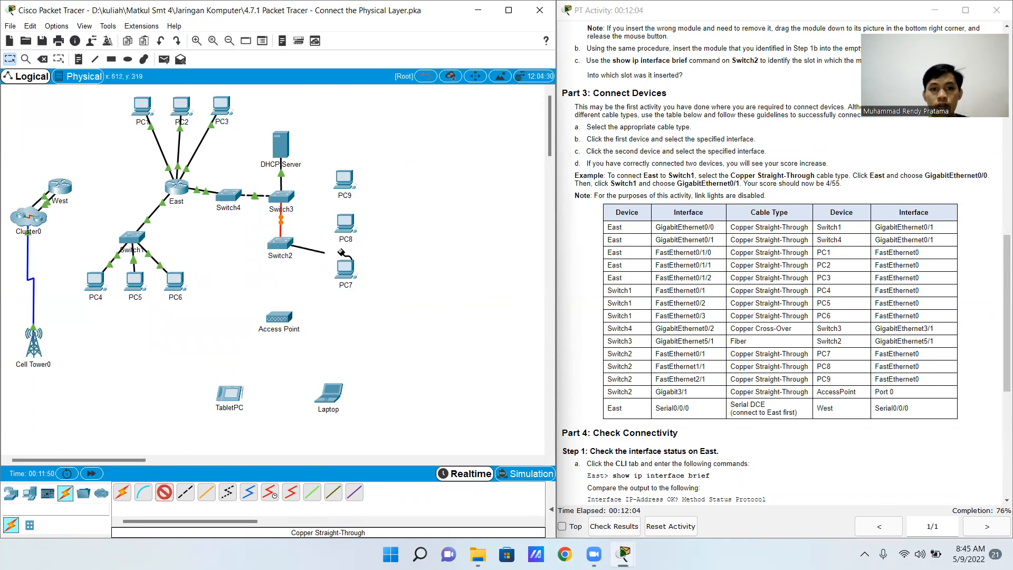
{"action": "left_click", "coordinate": [351, 274]}
{"action": "left_click", "coordinate": [380, 319]}
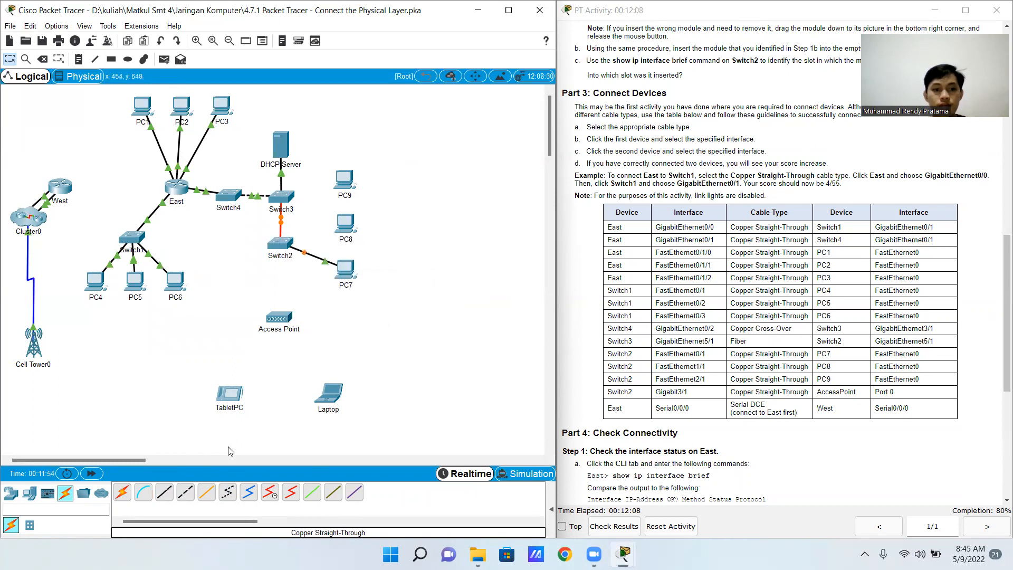
Connect Switch2's FastEthernet1/1 to PC8's FastEthernet0 with a Copper Straight-Through cable
{"action": "left_click", "coordinate": [164, 491]}
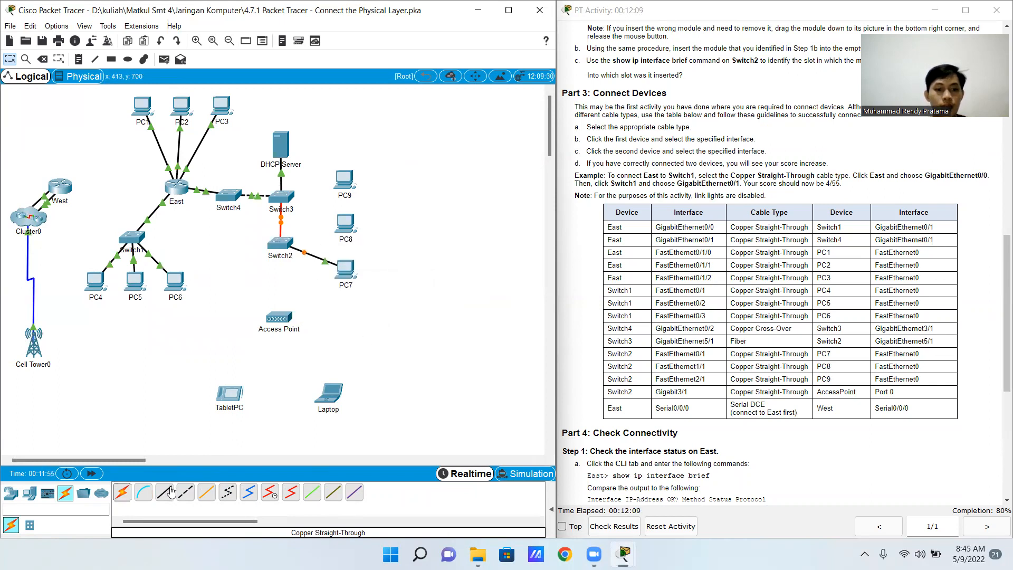
{"action": "left_click", "coordinate": [288, 258]}
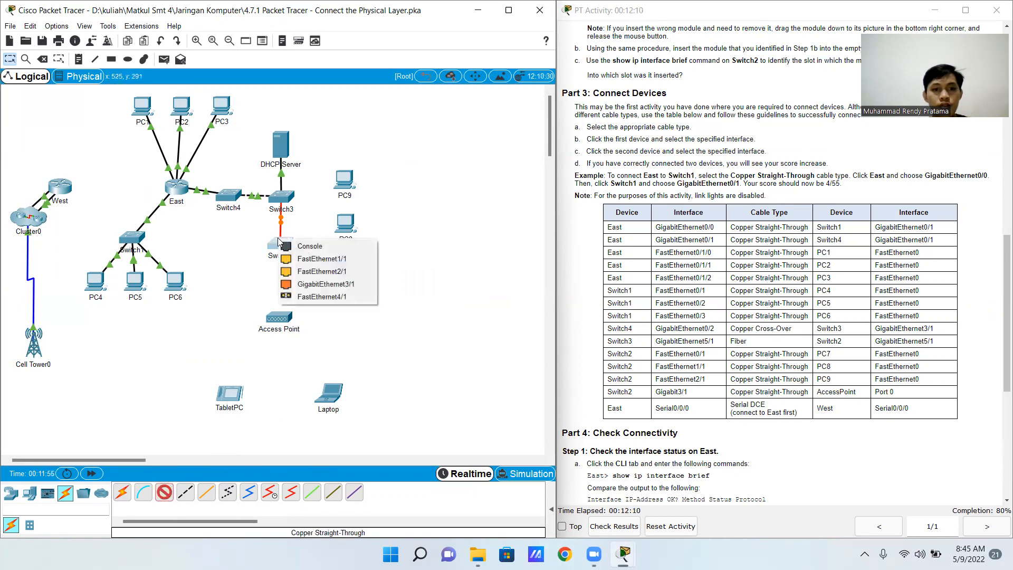
{"action": "left_click", "coordinate": [313, 262]}
{"action": "left_click", "coordinate": [345, 226]}
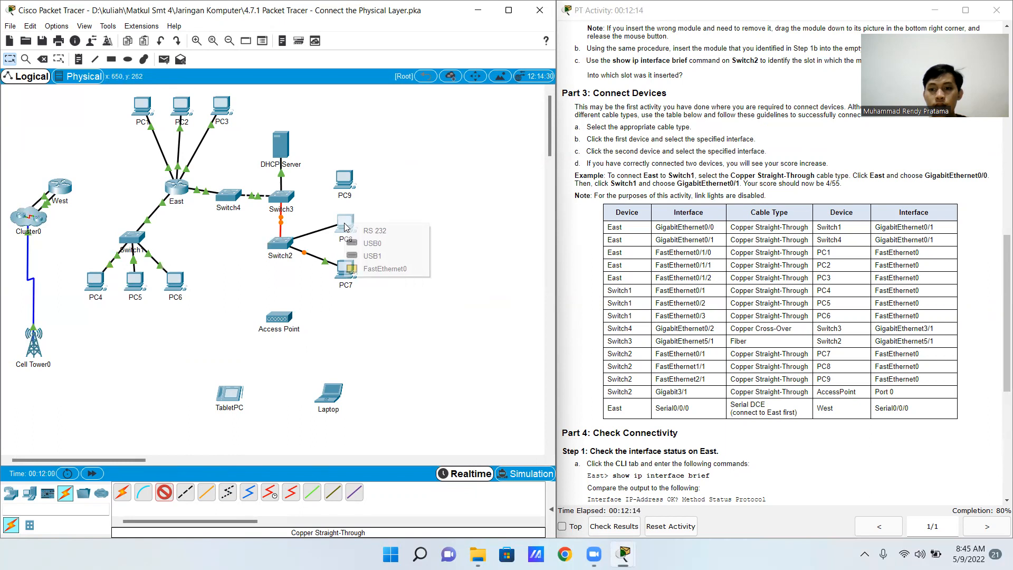
{"action": "left_click", "coordinate": [356, 269]}
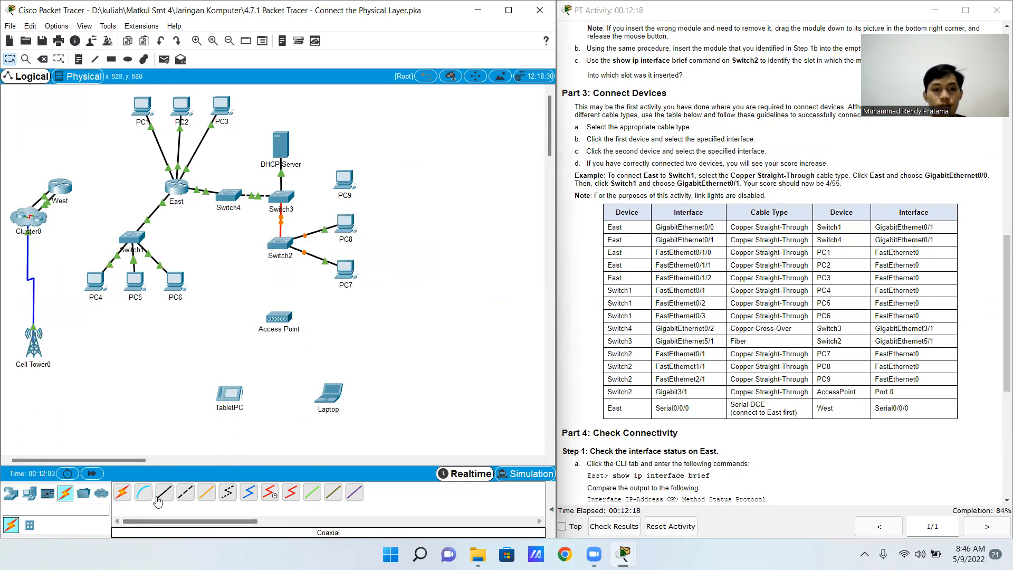
Connect Switch2's FastEthernet2/1 to PC9's FastEthernet0 with a Copper Straight-Through cable
{"action": "left_click", "coordinate": [285, 246]}
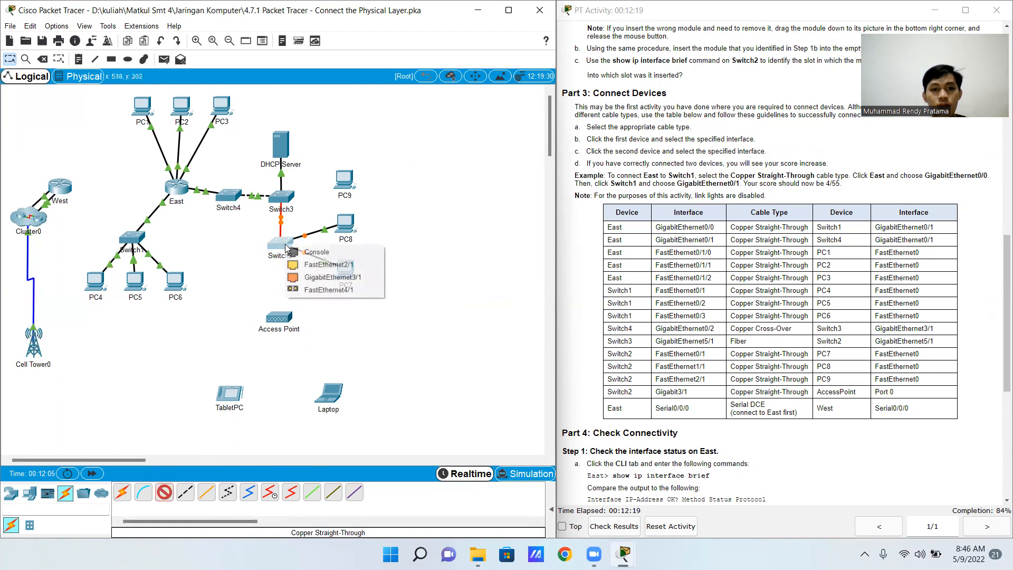
{"action": "left_click", "coordinate": [339, 268]}
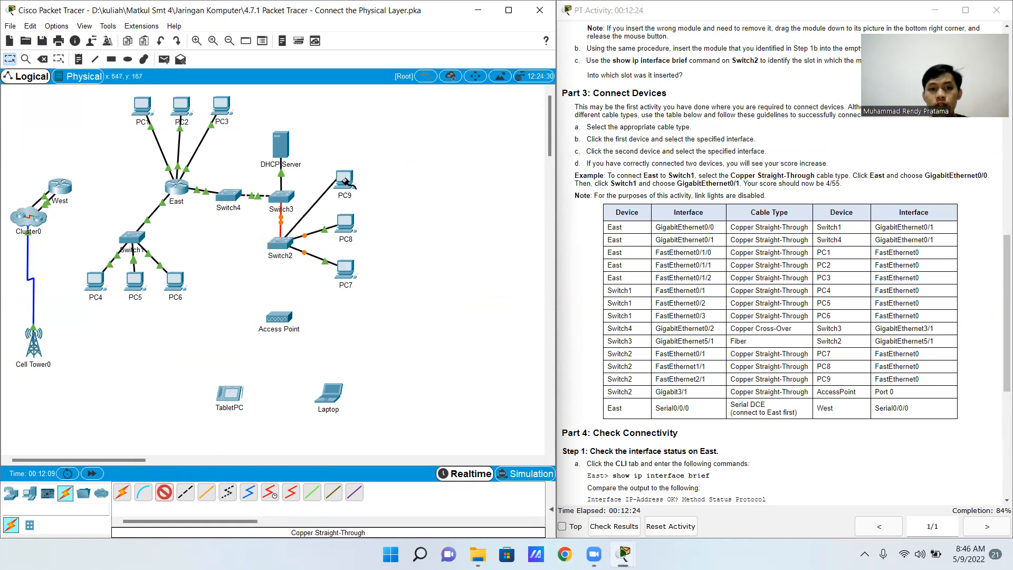
{"action": "left_click", "coordinate": [344, 198]}
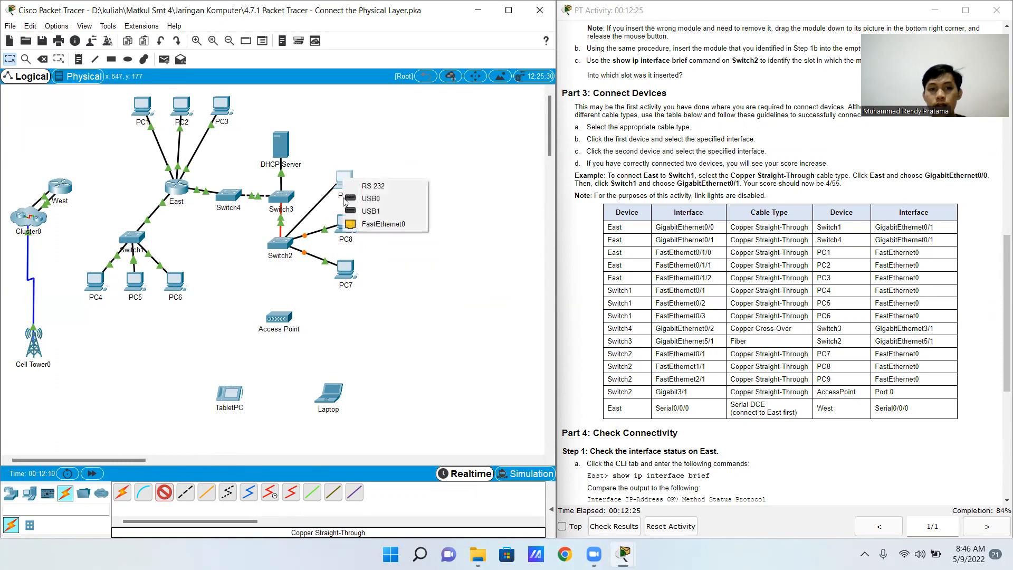
{"action": "left_click", "coordinate": [376, 225]}
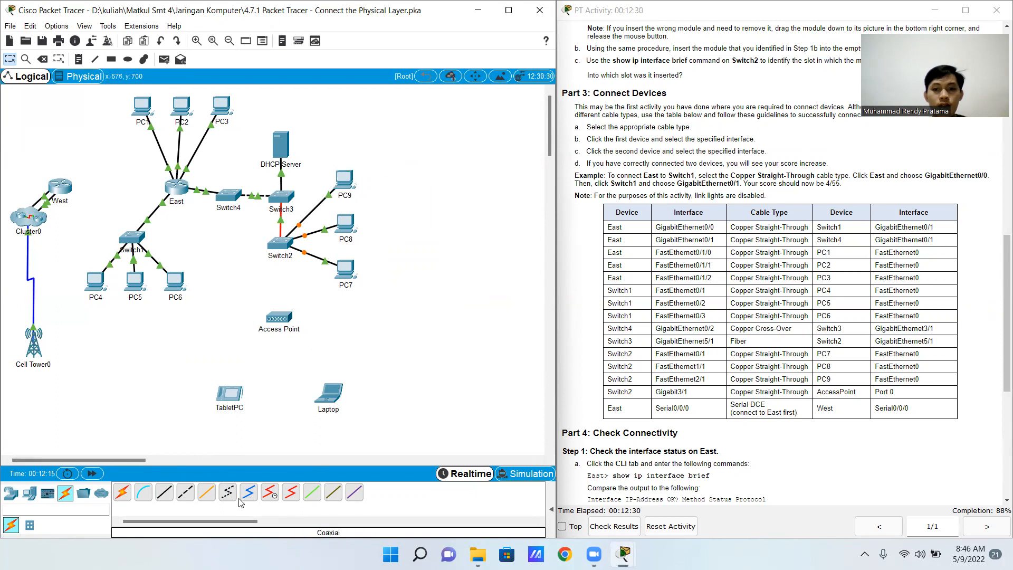
Connect Switch2's GigabitEthernet3/1 to the Access Point's Port 0 with a Copper Straight-Through cable
{"action": "left_click", "coordinate": [164, 491]}
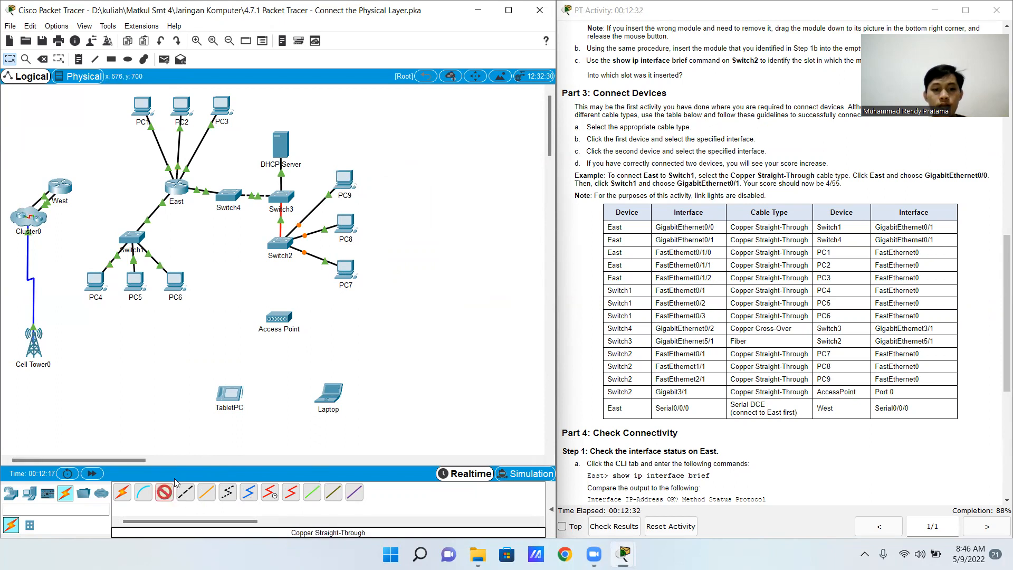
{"action": "left_click", "coordinate": [278, 244]}
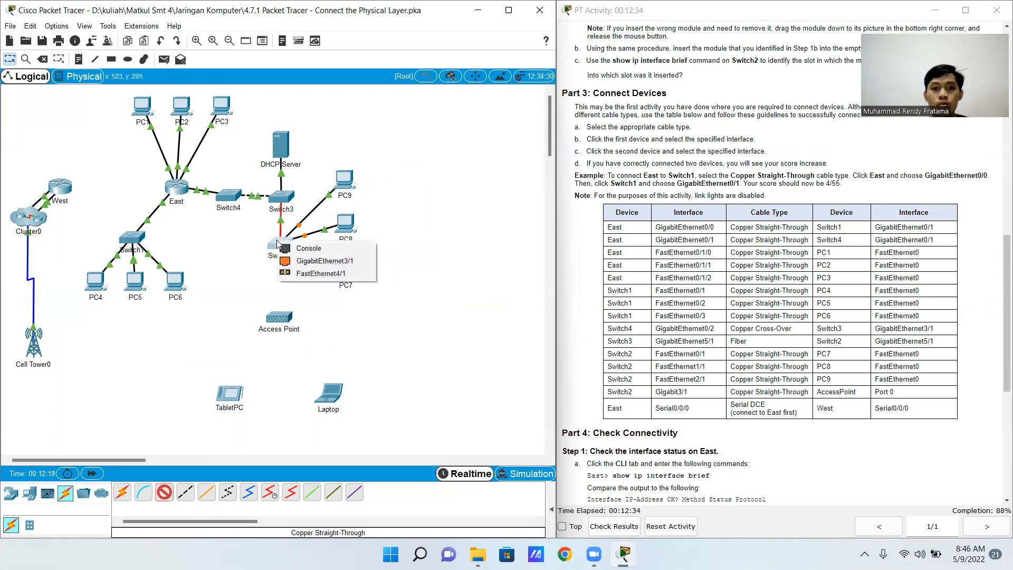
{"action": "left_click", "coordinate": [309, 260]}
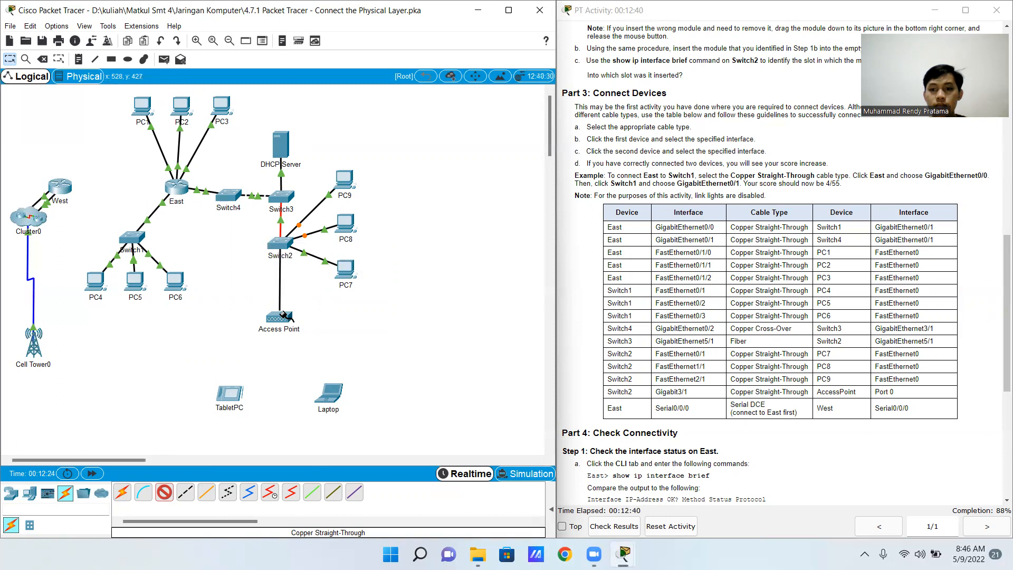
{"action": "left_click", "coordinate": [283, 315]}
{"action": "left_click", "coordinate": [297, 321]}
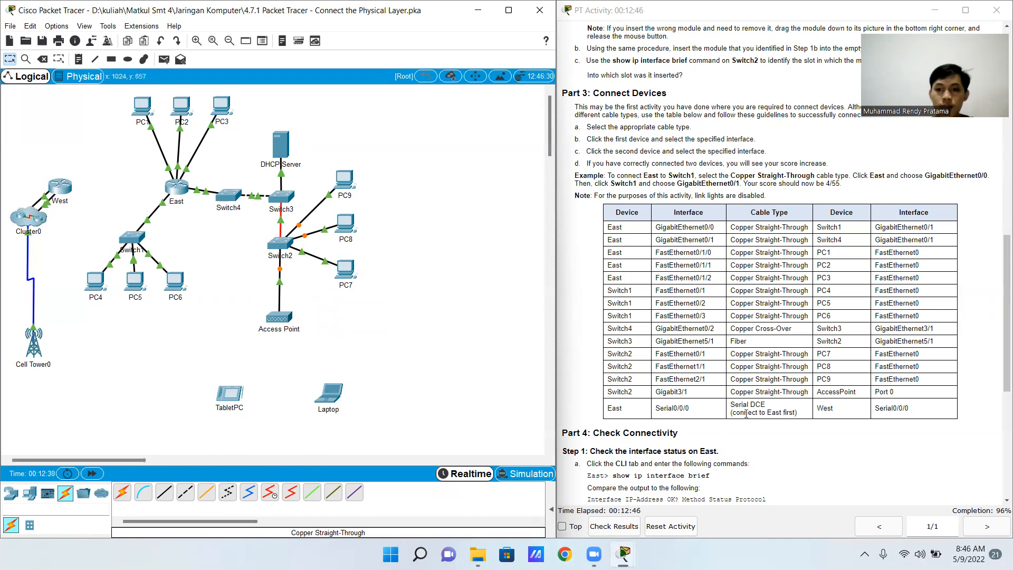
Connect East's Serial0/0/0 to West's Serial0/0/0 with a Serial DCE cable, starting from East
{"action": "left_click", "coordinate": [270, 494]}
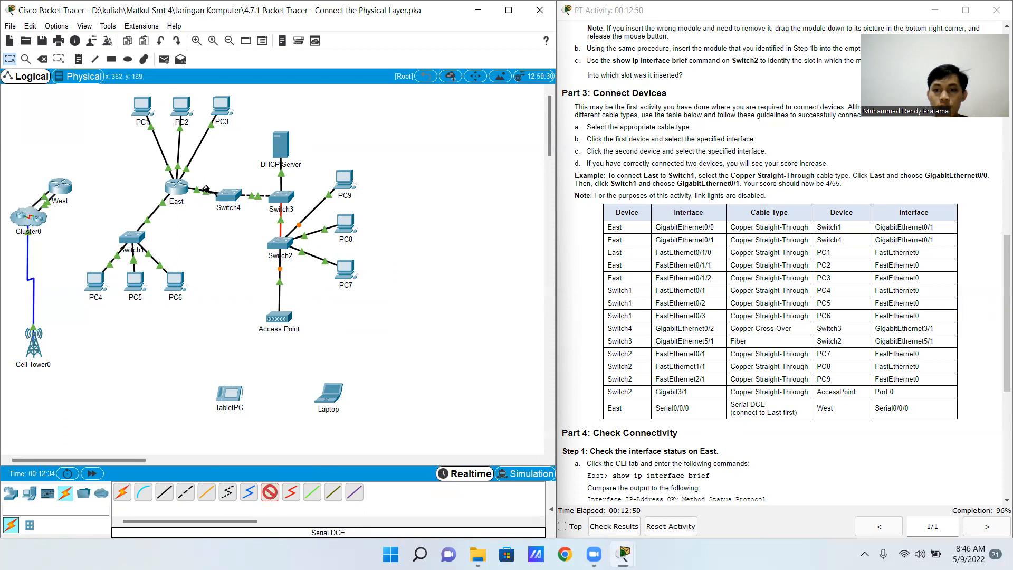
{"action": "left_click", "coordinate": [175, 188]}
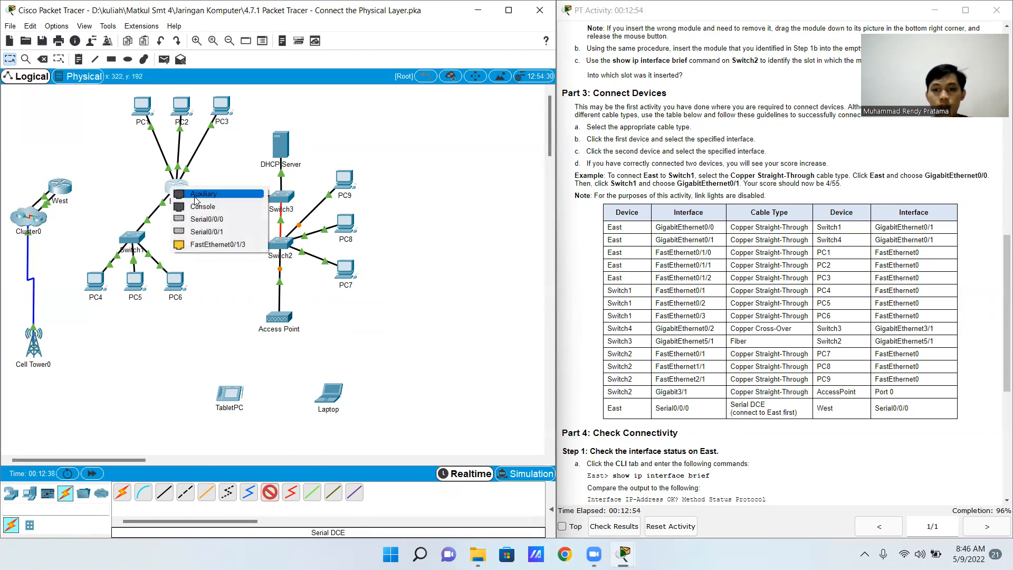
{"action": "left_click", "coordinate": [254, 222]}
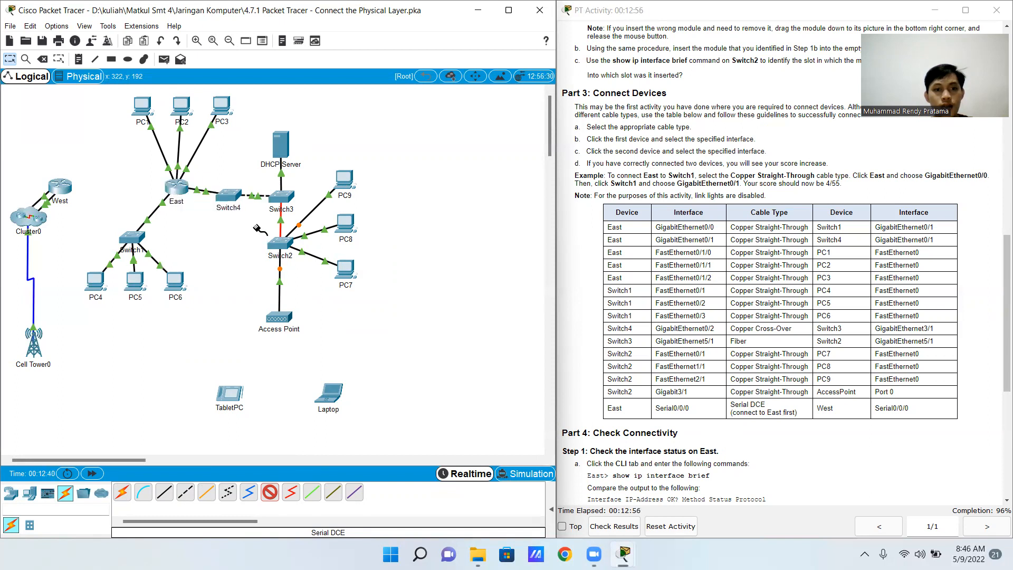
{"action": "left_click", "coordinate": [71, 190]}
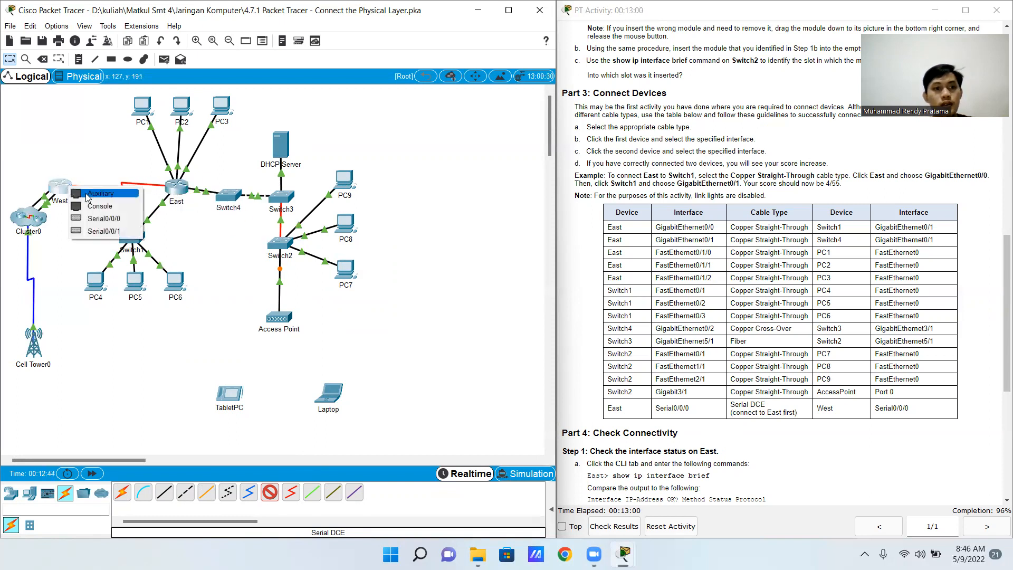
{"action": "left_click", "coordinate": [120, 220]}
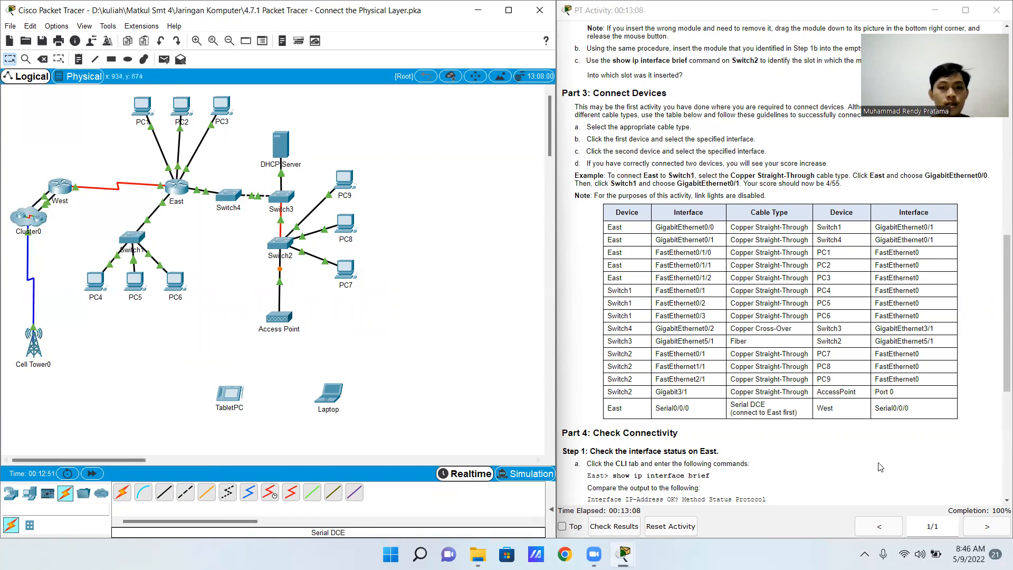
Run show ip interface brief in the East router's command line to compare its interface status with the Part 4 instructions
{"action": "scroll", "coordinate": [678, 402], "scroll_direction": "down", "scroll_amount": 3}
{"action": "scroll", "coordinate": [679, 403], "scroll_direction": "down", "scroll_amount": 3}
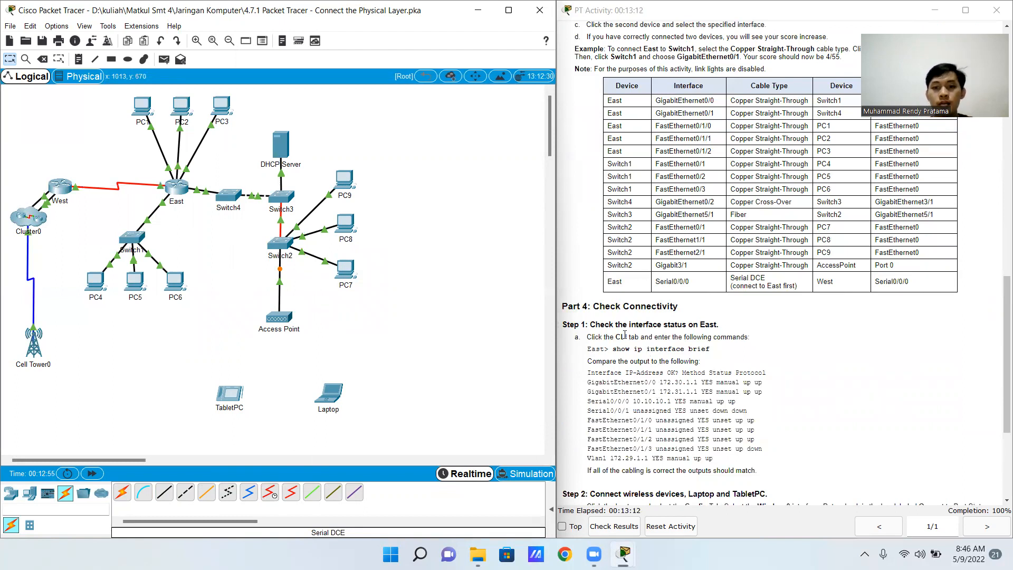
{"action": "scroll", "coordinate": [611, 341], "scroll_direction": "down", "scroll_amount": 3}
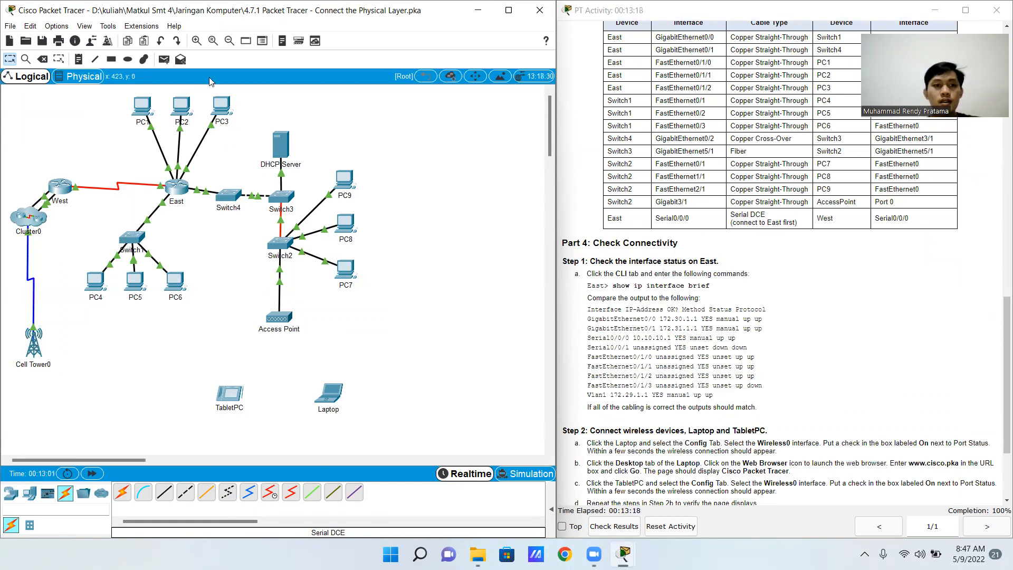
{"action": "left_click", "coordinate": [177, 187]}
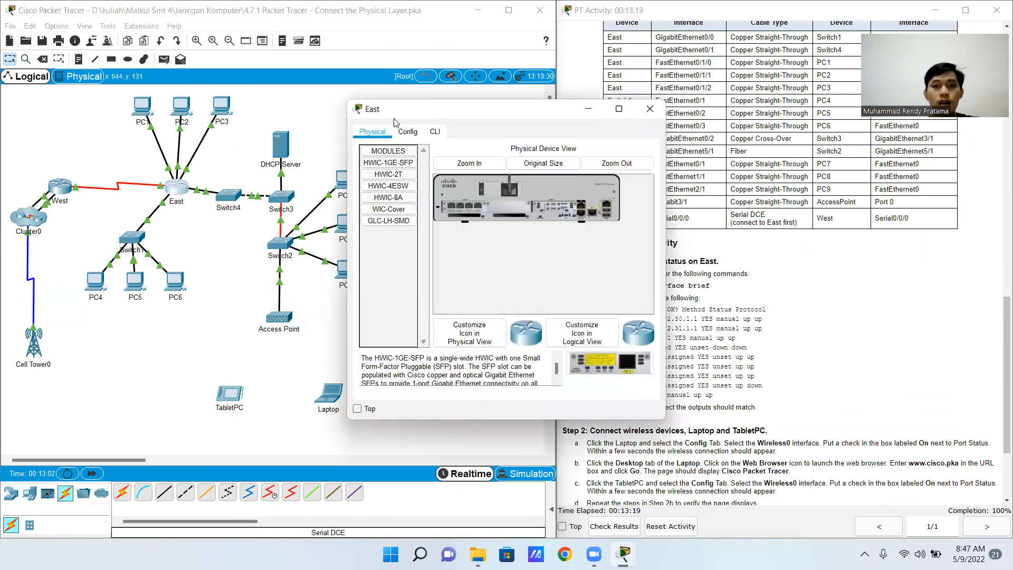
{"action": "left_click", "coordinate": [435, 132]}
{"action": "left_click_drag", "start_coordinate": [460, 110], "coordinate": [348, 103]}
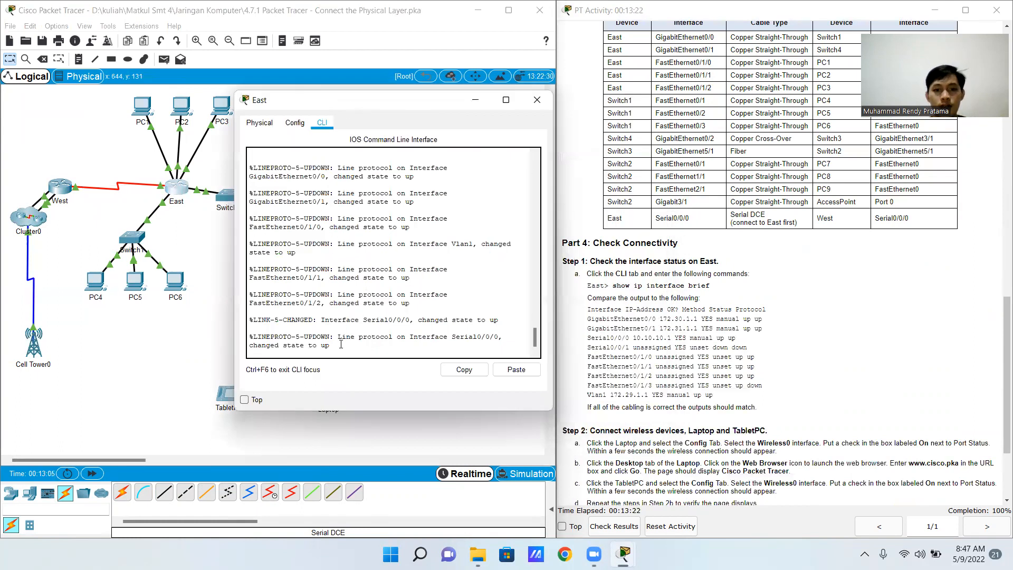
{"action": "key", "text": "Return"}
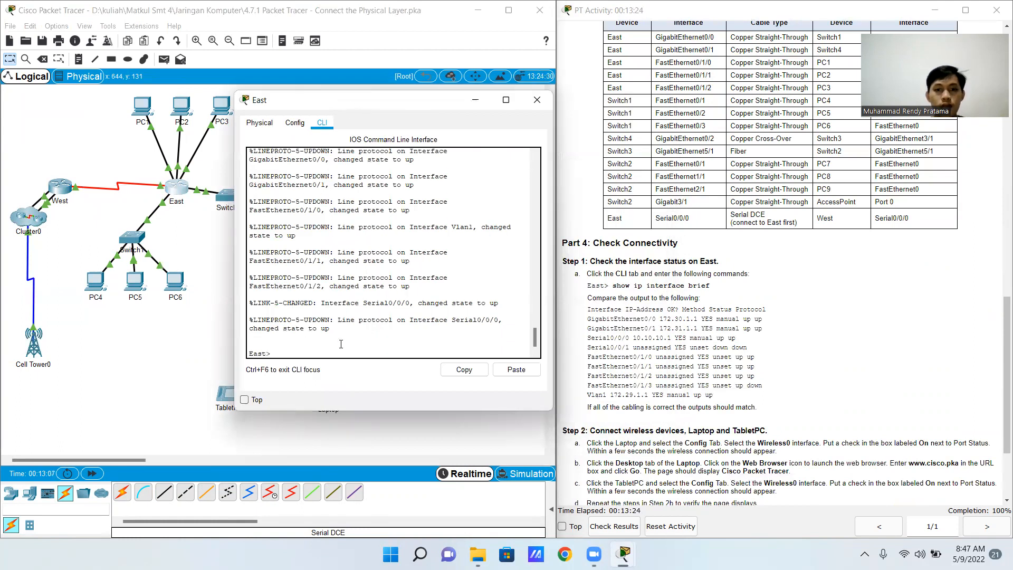
{"action": "left_click_drag", "start_coordinate": [390, 101], "coordinate": [341, 106]}
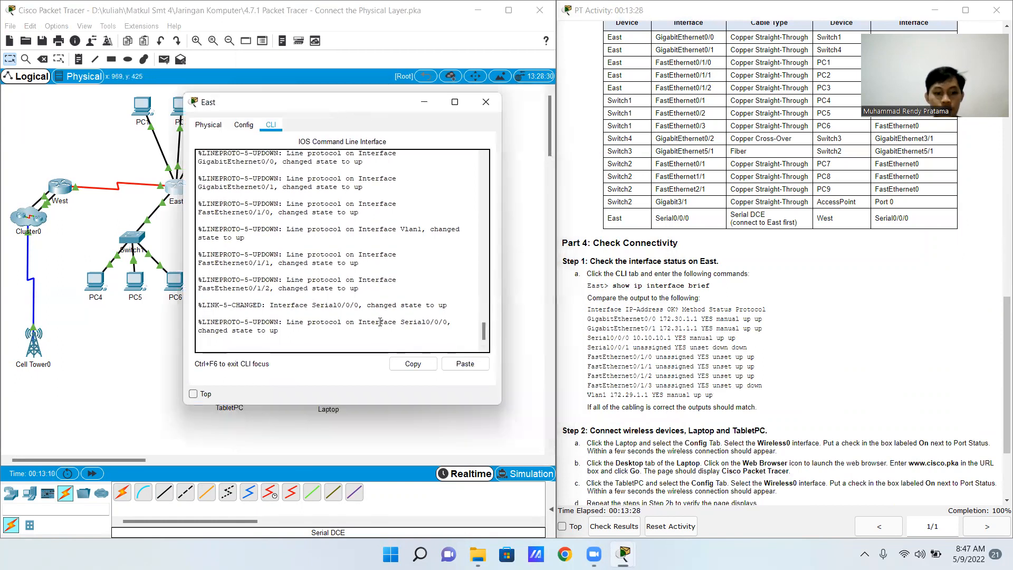
{"action": "type", "text": "st>s"}
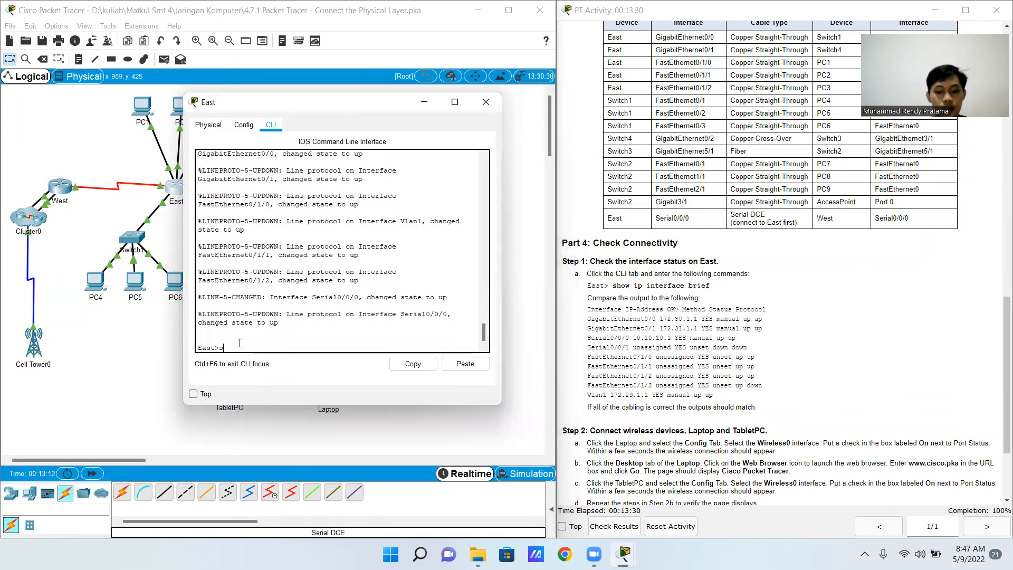
{"action": "type", "text": "how i"}
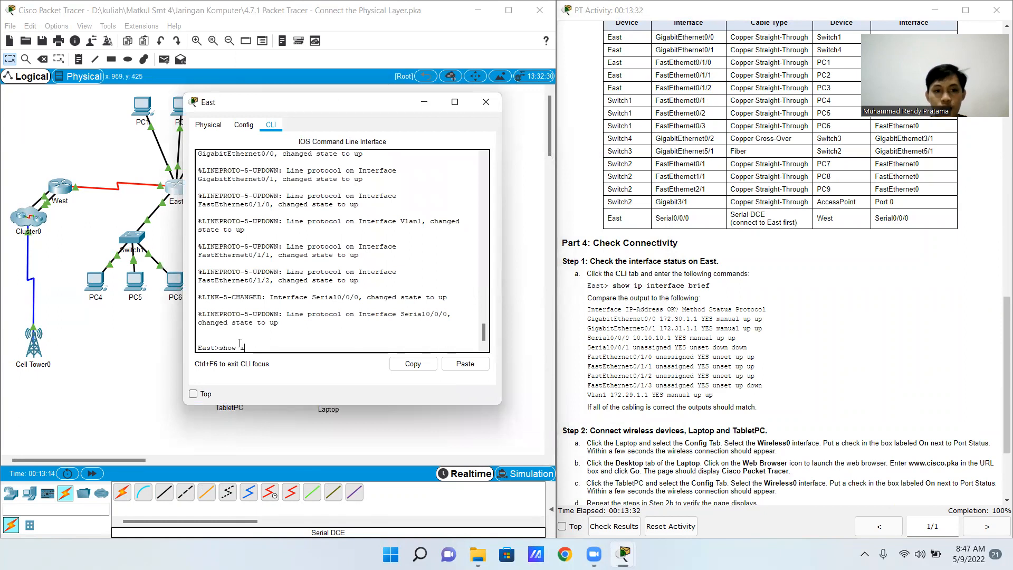
{"action": "type", "text": "p int"}
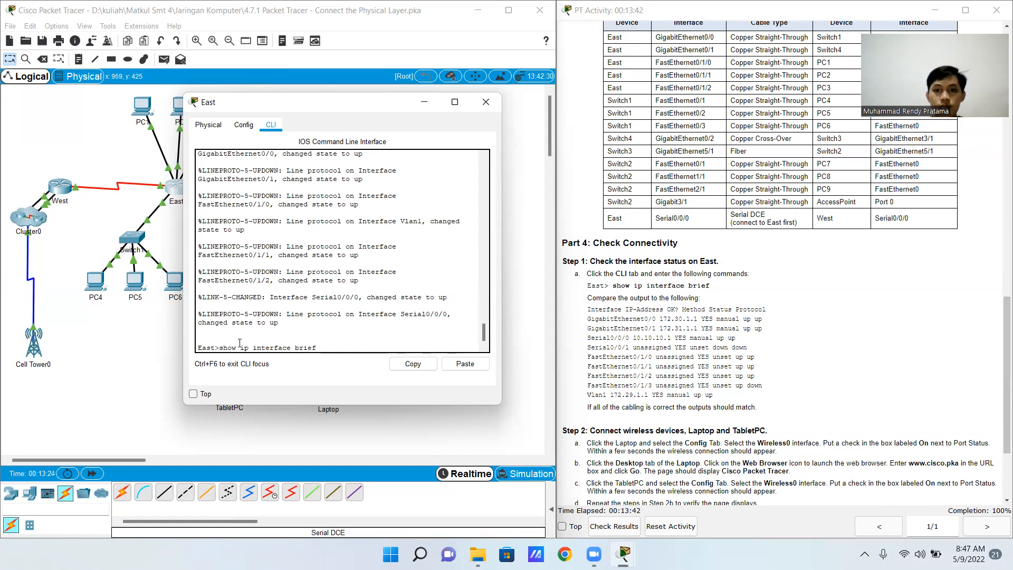
{"action": "type", "text": "erface brief"}
{"action": "key", "text": "Return"}
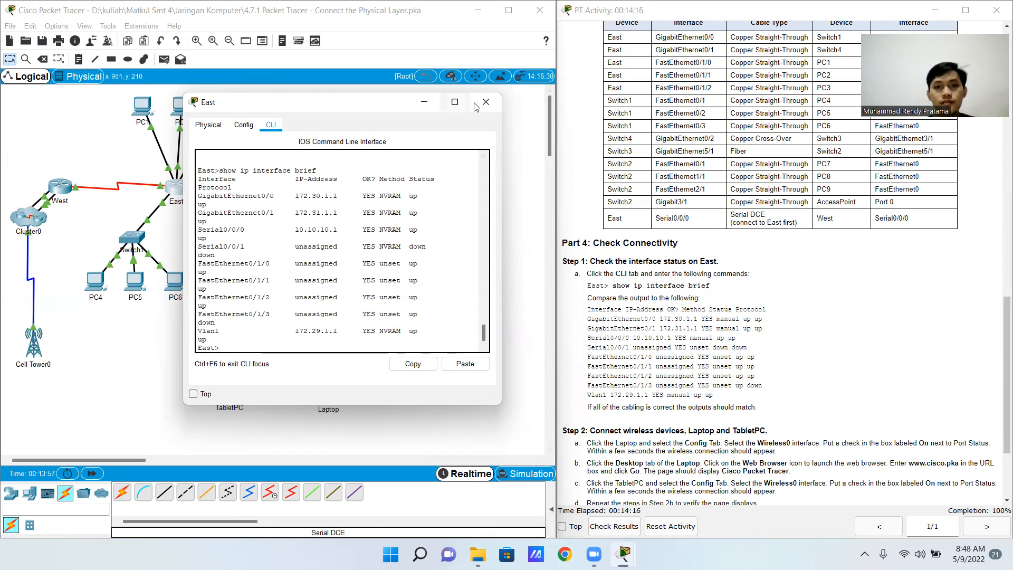
{"action": "left_click", "coordinate": [490, 108]}
Switch on the Port Status of the Laptop's Wireless0 interface and close its configuration window
{"action": "scroll", "coordinate": [771, 306], "scroll_direction": "down", "scroll_amount": 4}
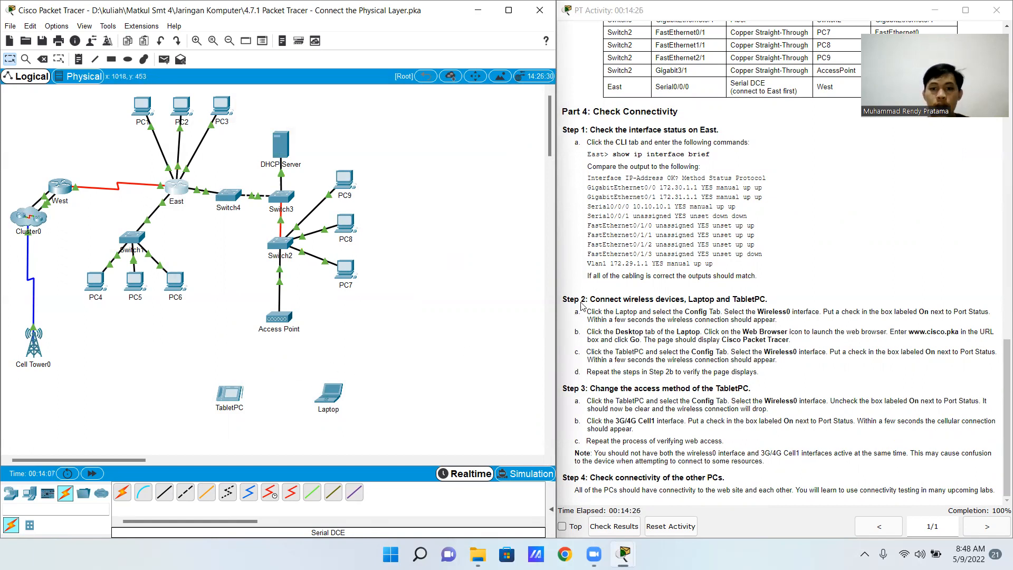
{"action": "left_click", "coordinate": [329, 397]}
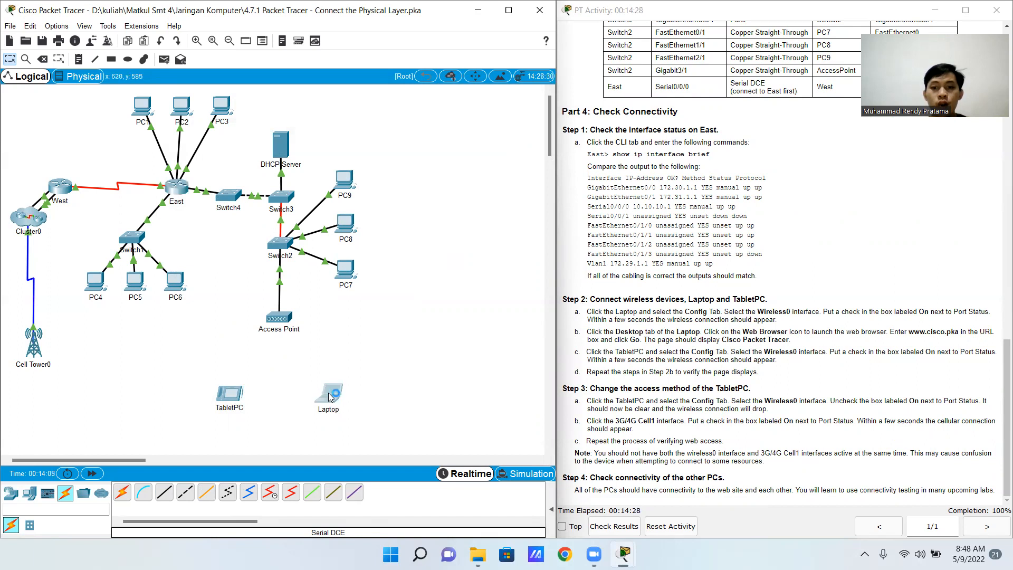
{"action": "left_click_drag", "start_coordinate": [520, 114], "coordinate": [334, 108]}
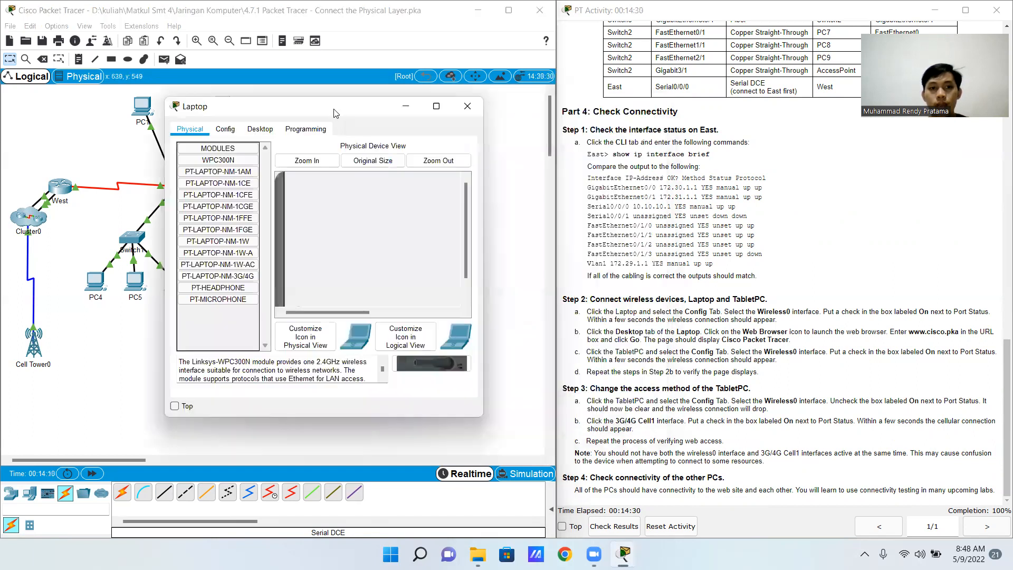
{"action": "left_click", "coordinate": [238, 132]}
{"action": "left_click", "coordinate": [215, 196]}
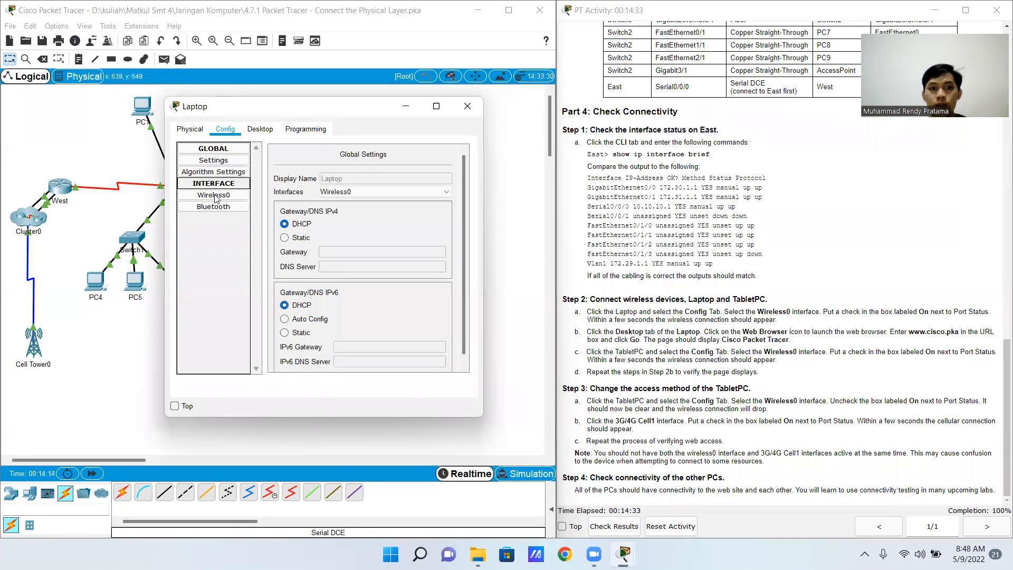
{"action": "left_click", "coordinate": [214, 195]}
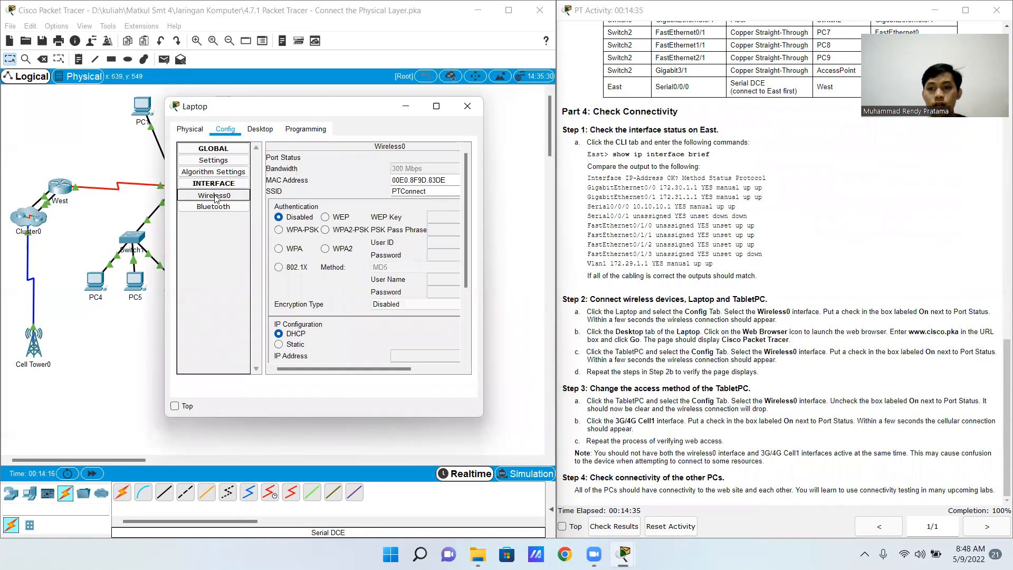
{"action": "left_click_drag", "start_coordinate": [304, 367], "coordinate": [343, 368]}
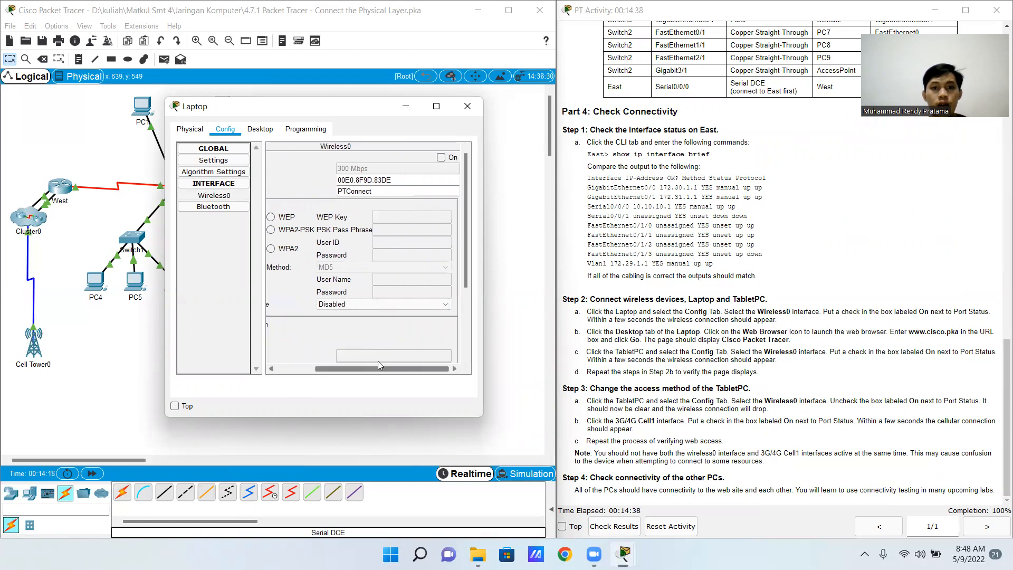
{"action": "left_click", "coordinate": [440, 158]}
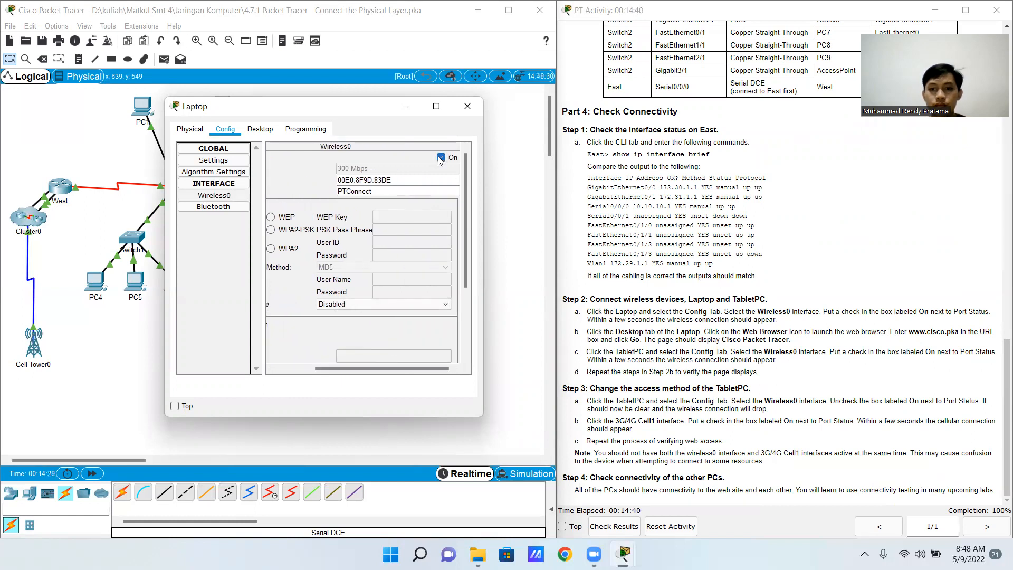
{"action": "left_click", "coordinate": [480, 109]}
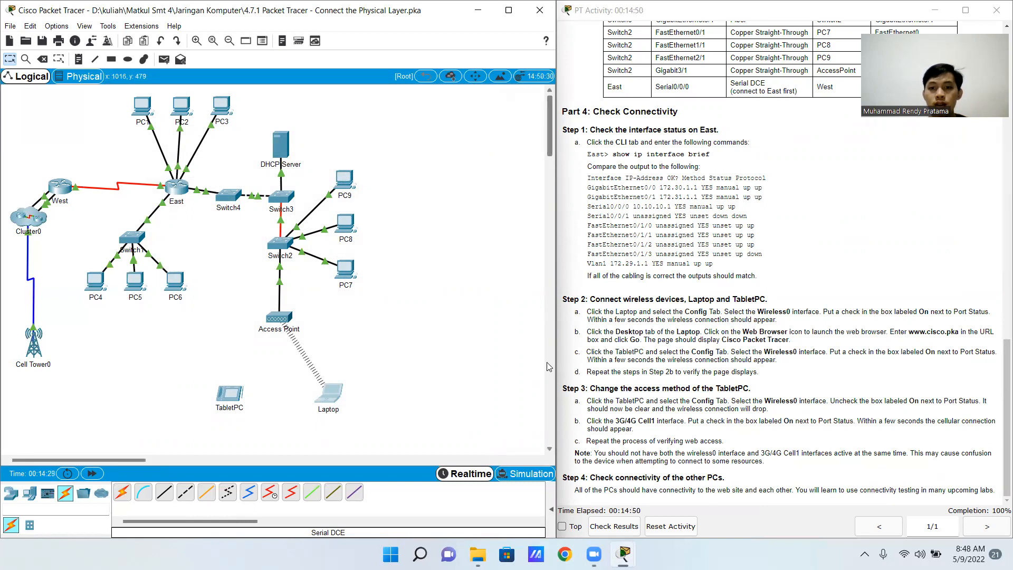
{"action": "left_click", "coordinate": [334, 395]}
{"action": "left_click", "coordinate": [460, 131]}
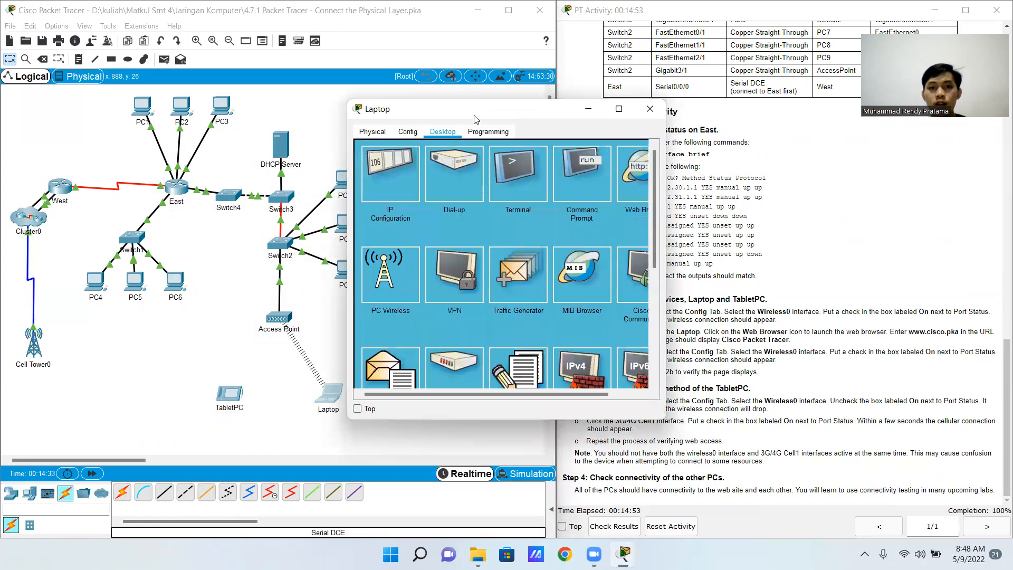
{"action": "left_click_drag", "start_coordinate": [475, 115], "coordinate": [340, 113]}
{"action": "scroll", "coordinate": [469, 391], "scroll_direction": "right", "scroll_amount": 1}
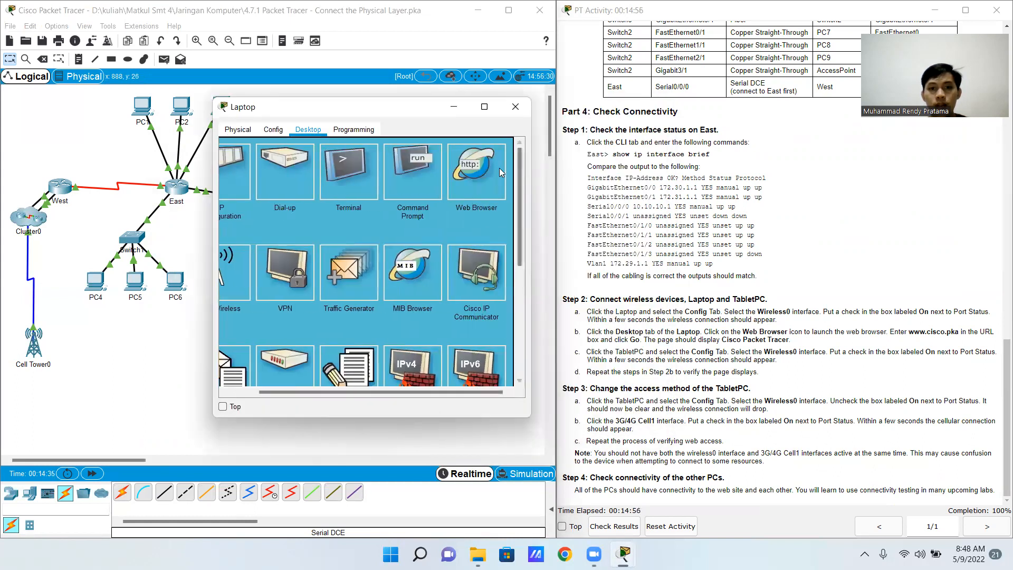
{"action": "left_click", "coordinate": [484, 174]}
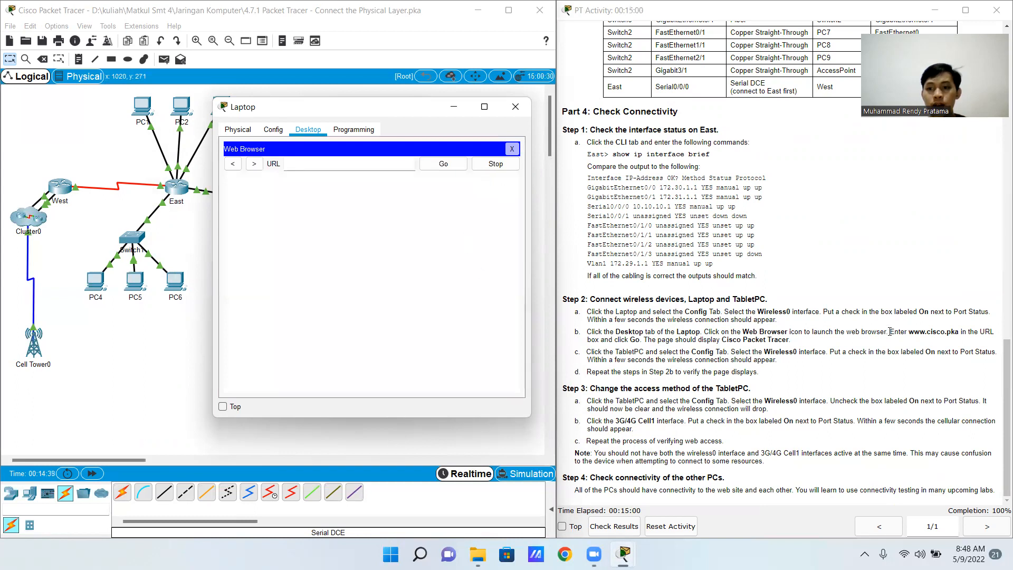
{"action": "left_click_drag", "start_coordinate": [910, 330], "coordinate": [959, 332]}
{"action": "key", "text": "ctrl+c"}
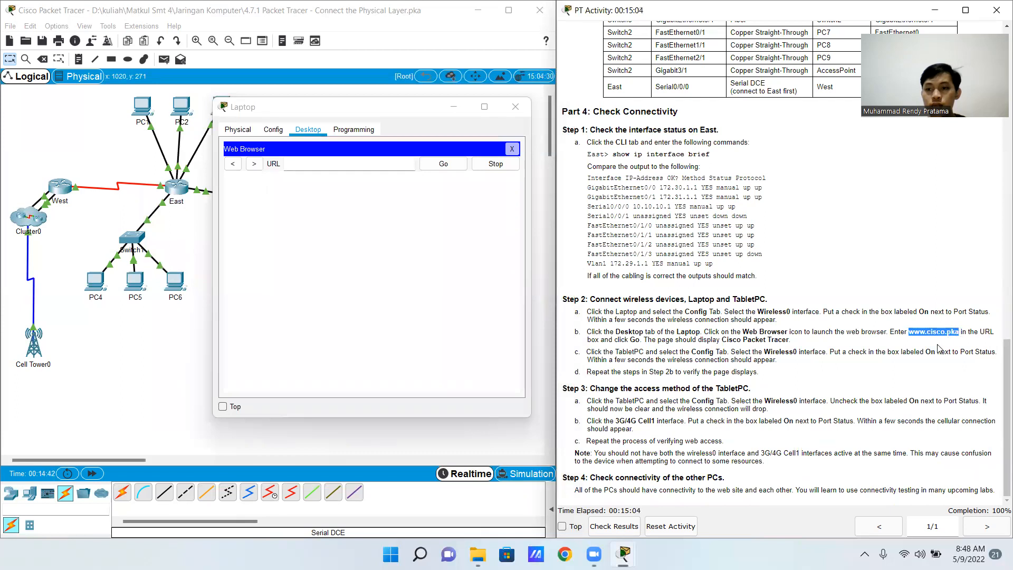
{"action": "left_click", "coordinate": [382, 167]}
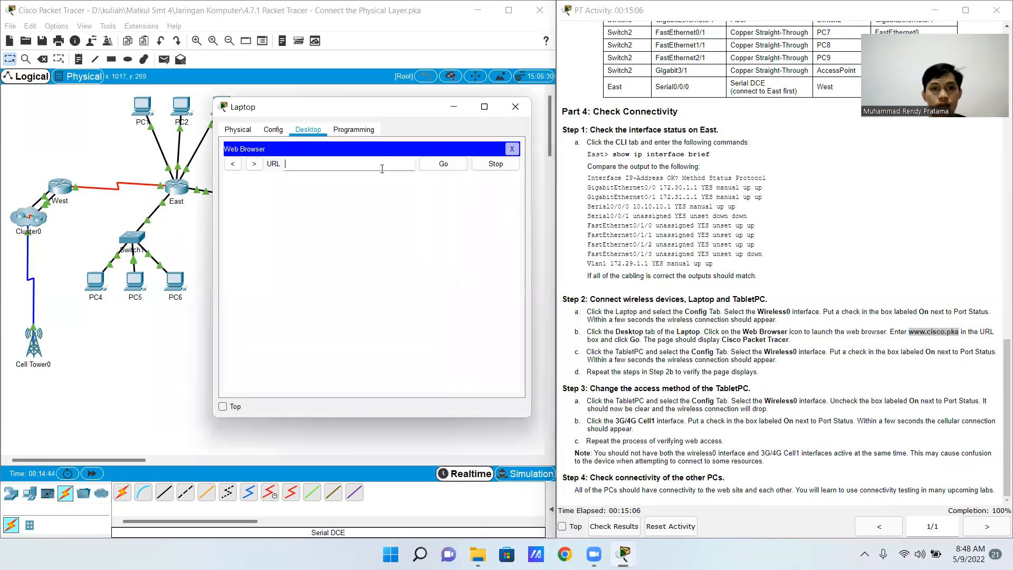
{"action": "key", "text": "ctrl+v"}
{"action": "left_click", "coordinate": [438, 163]}
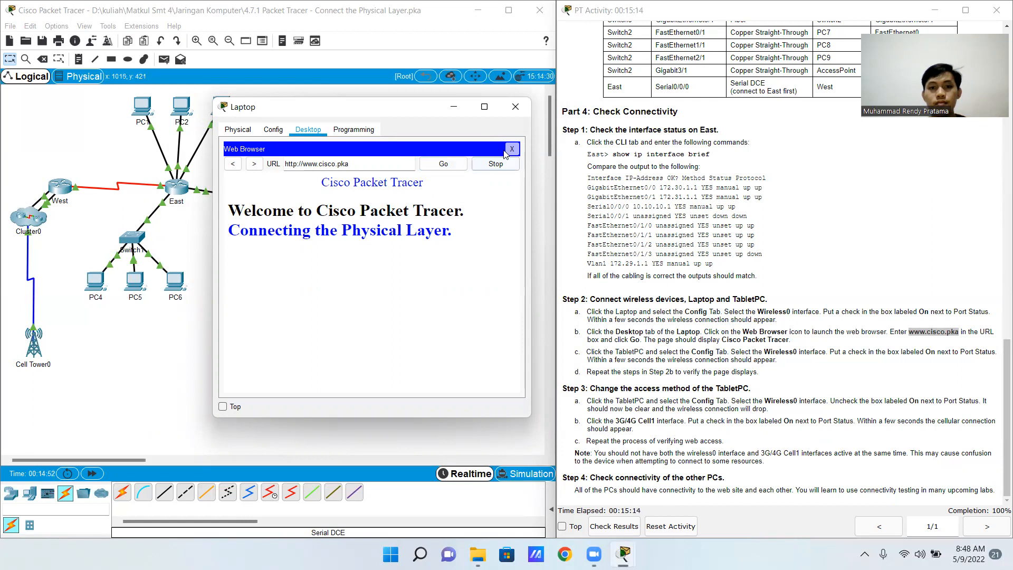
{"action": "left_click", "coordinate": [514, 107]}
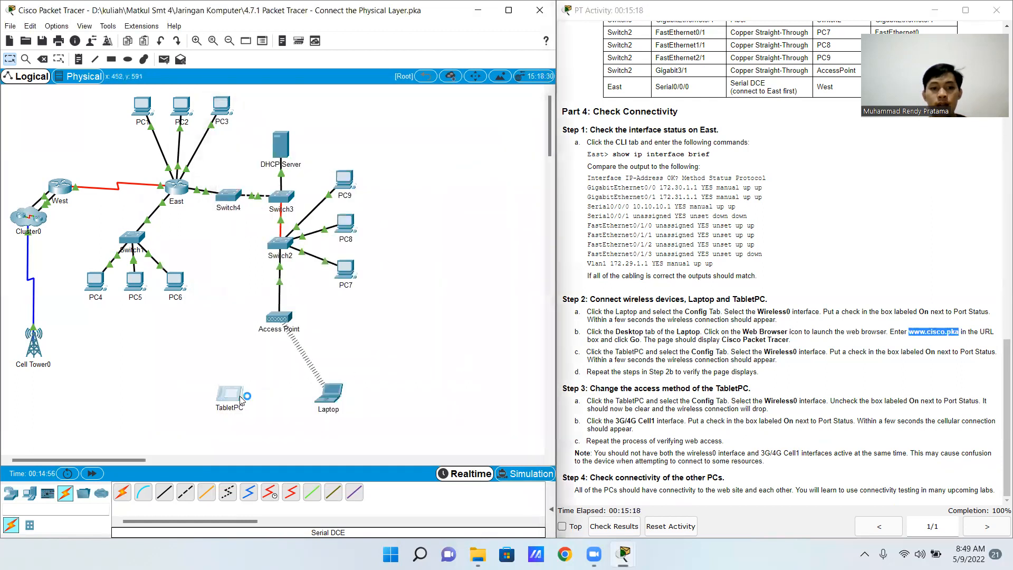
Switch on the Port Status of the TabletPC's Wireless0 interface and close its configuration window
{"action": "left_click", "coordinate": [242, 396]}
{"action": "left_click", "coordinate": [456, 139]}
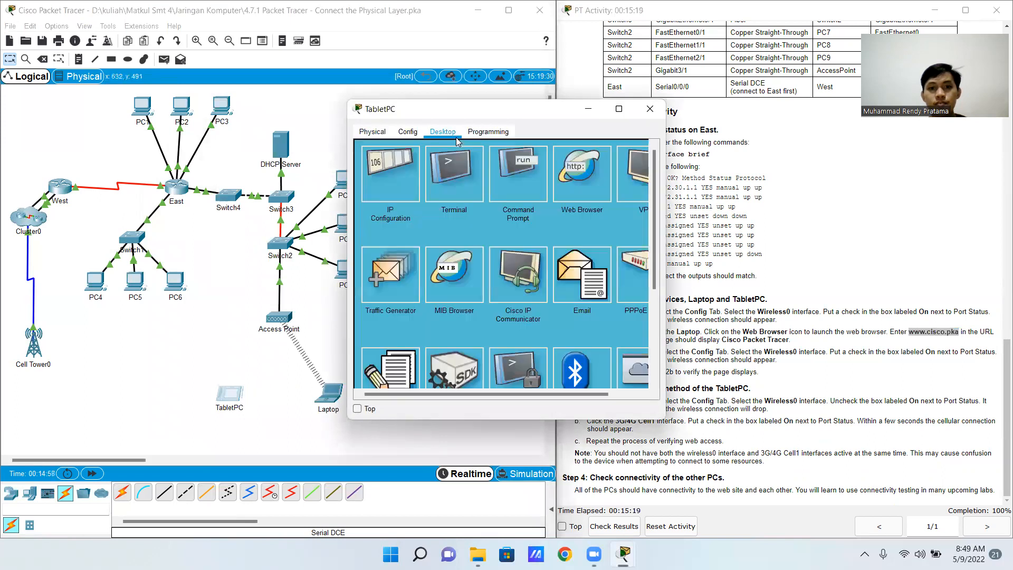
{"action": "left_click", "coordinate": [408, 132]}
{"action": "left_click", "coordinate": [411, 199]}
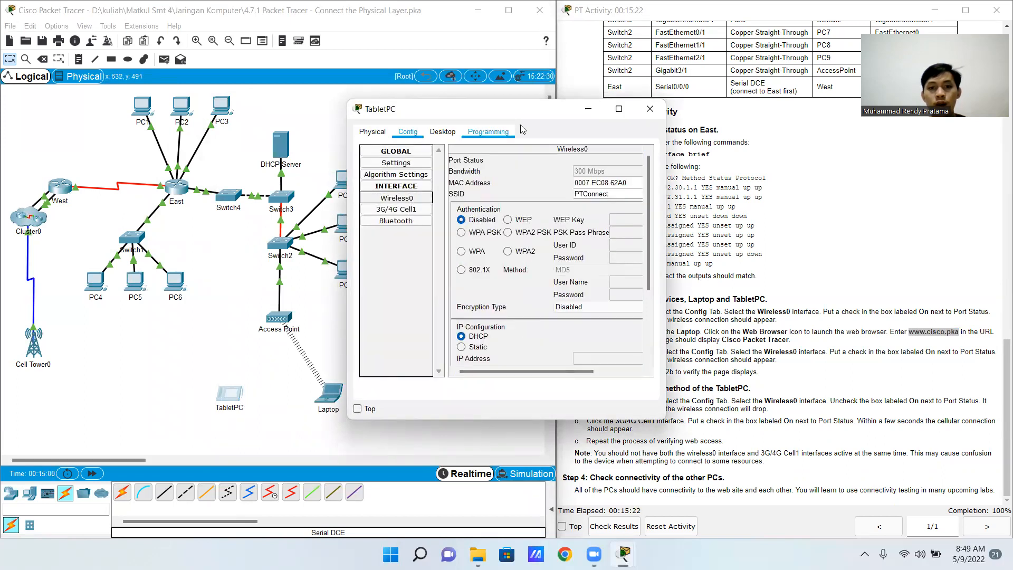
{"action": "left_click_drag", "start_coordinate": [533, 113], "coordinate": [416, 125]}
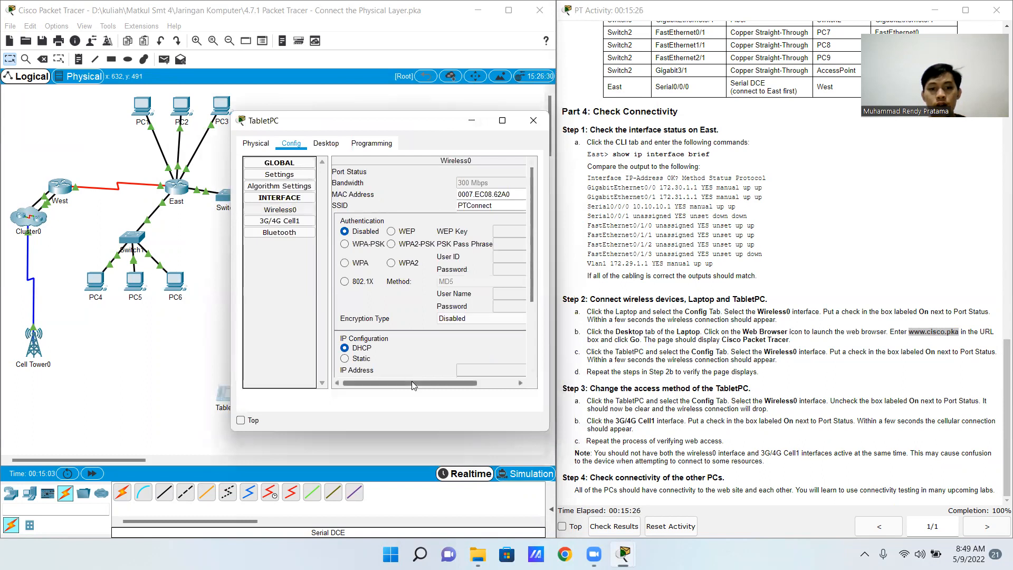
{"action": "left_click_drag", "start_coordinate": [409, 382], "coordinate": [446, 382]}
{"action": "left_click", "coordinate": [507, 171]}
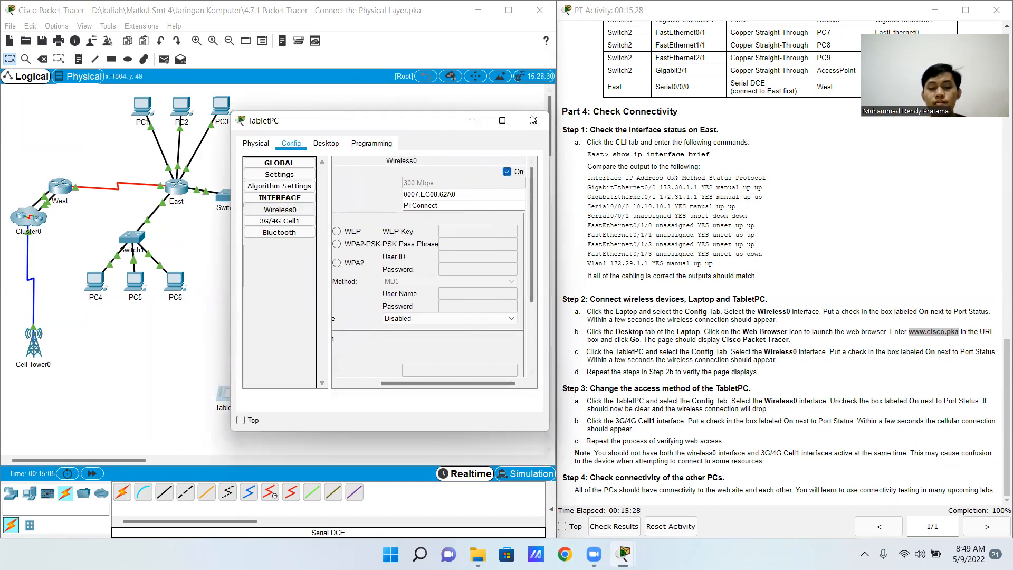
{"action": "left_click_drag", "start_coordinate": [457, 118], "coordinate": [462, 125]}
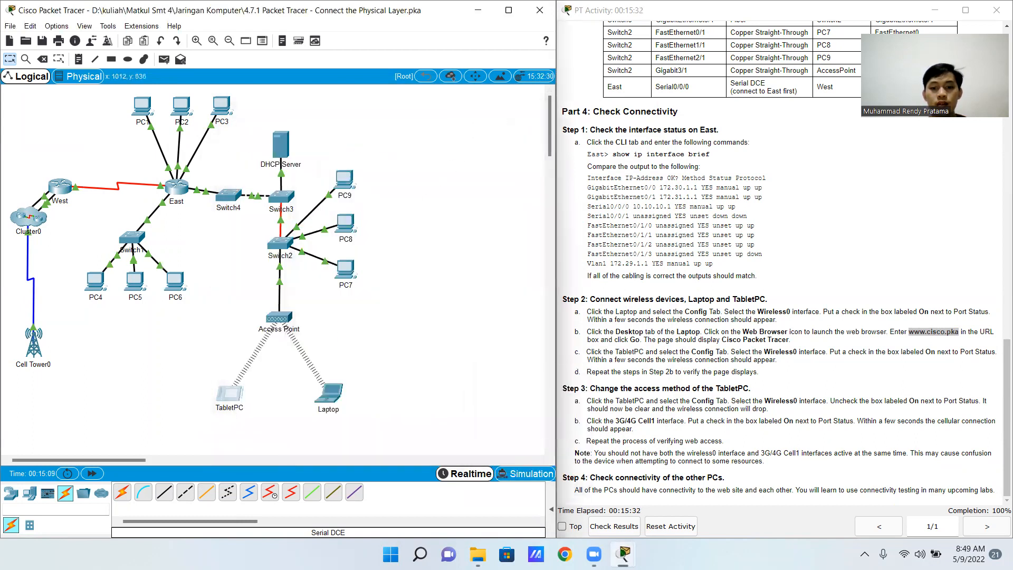
{"action": "mouse_move", "coordinate": [622, 553]}
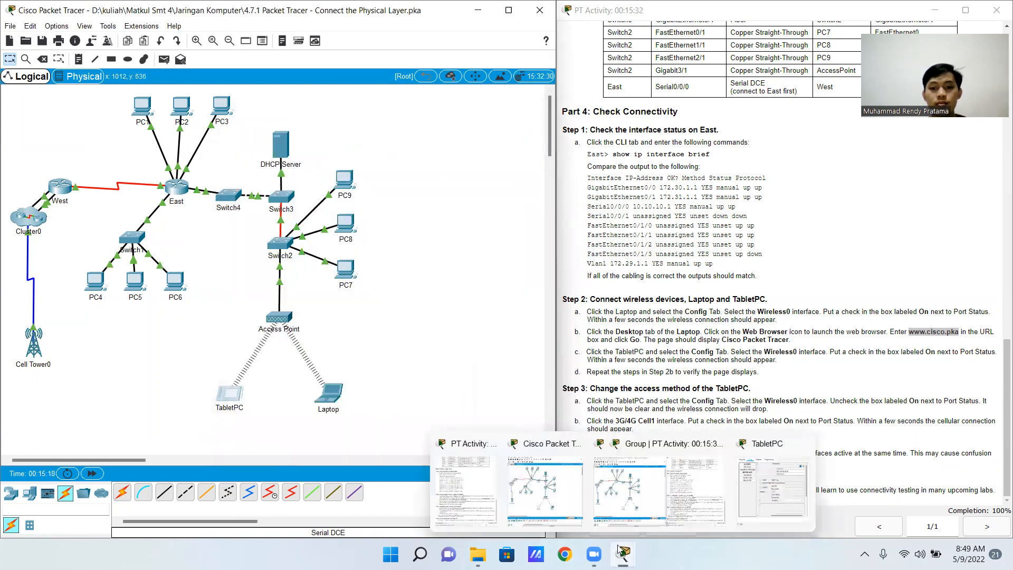
{"action": "left_click", "coordinate": [753, 498]}
{"action": "left_click", "coordinate": [326, 144]}
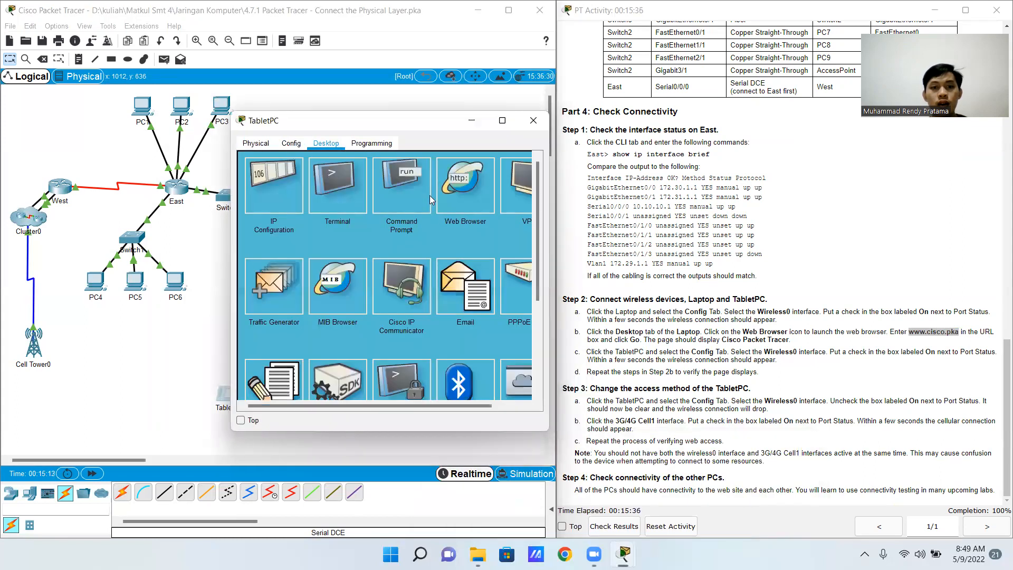
{"action": "left_click_drag", "start_coordinate": [373, 404], "coordinate": [403, 403]}
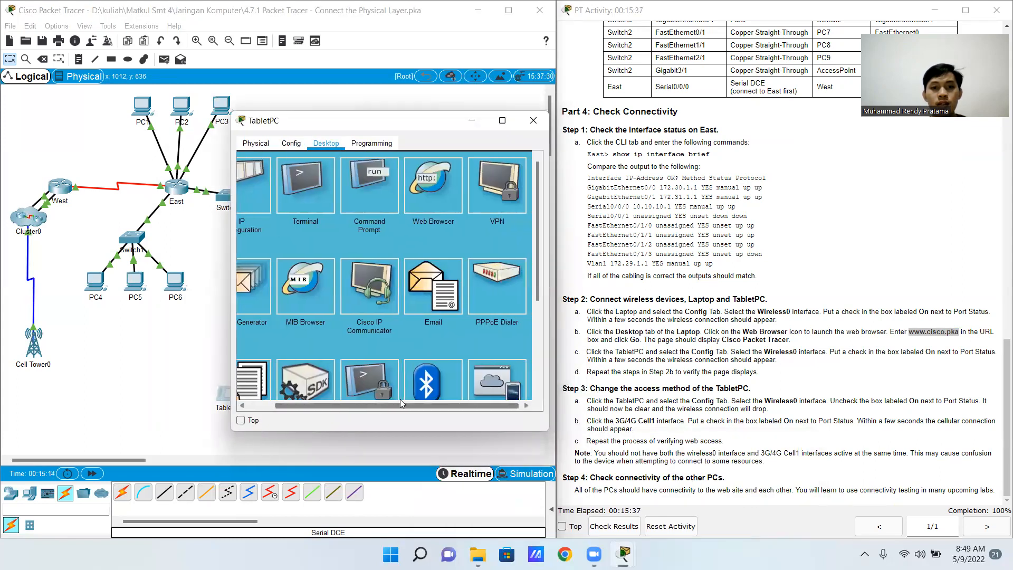
{"action": "left_click", "coordinate": [429, 196]}
{"action": "key", "text": "ctrl+v"}
{"action": "left_click", "coordinate": [461, 179]}
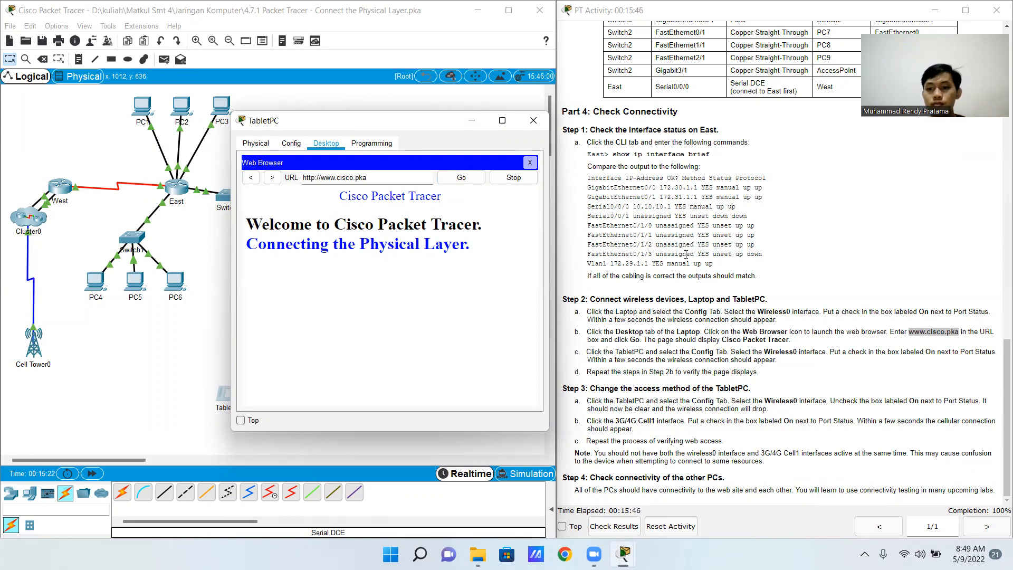
{"action": "left_click", "coordinate": [533, 121]}
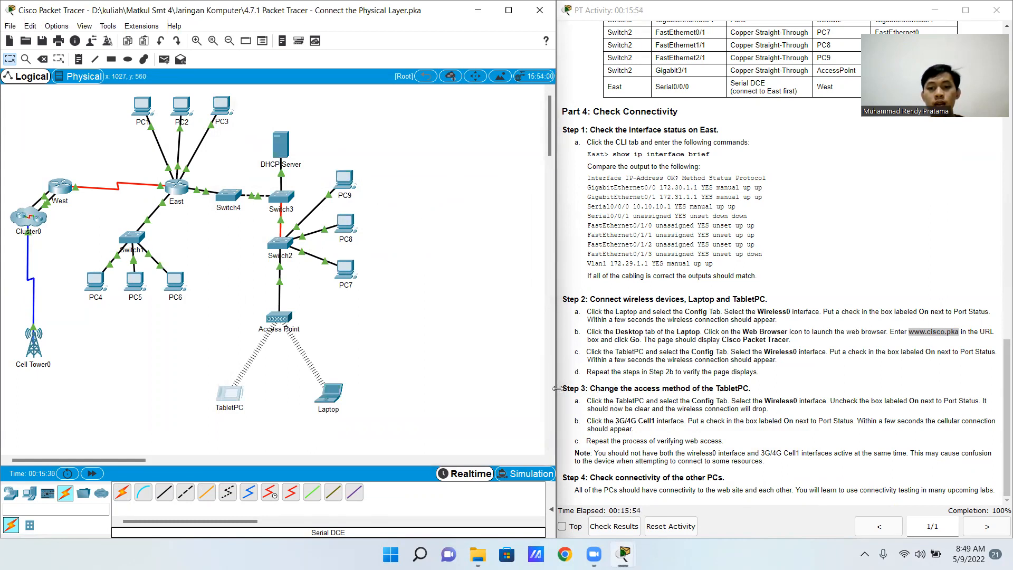
Switch off the Port Status of the TabletPC's Wireless0 interface and switch on the Port Status of its 3G/4G Cell1 interface
{"action": "left_click", "coordinate": [230, 400]}
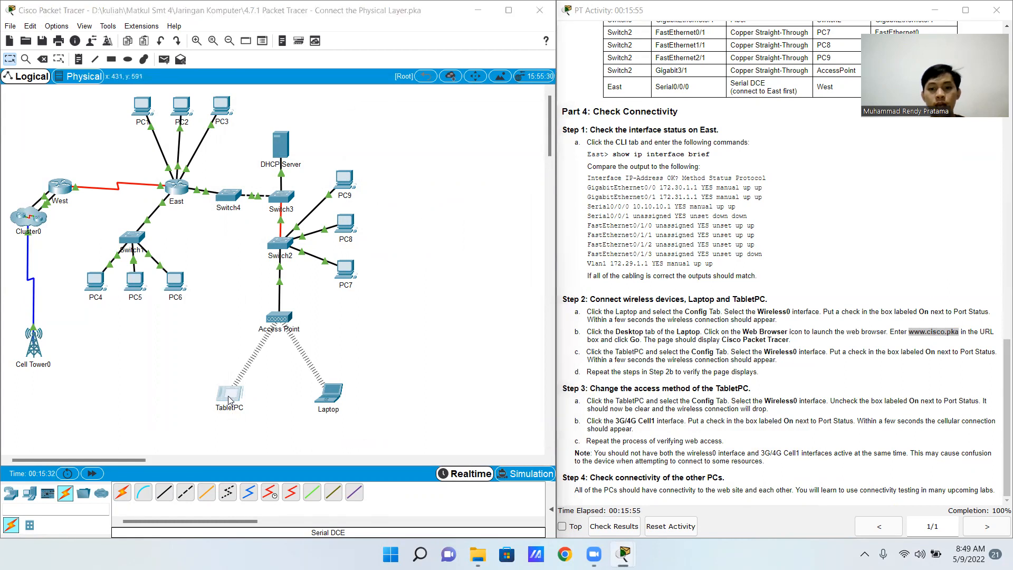
{"action": "left_click_drag", "start_coordinate": [428, 111], "coordinate": [328, 106]}
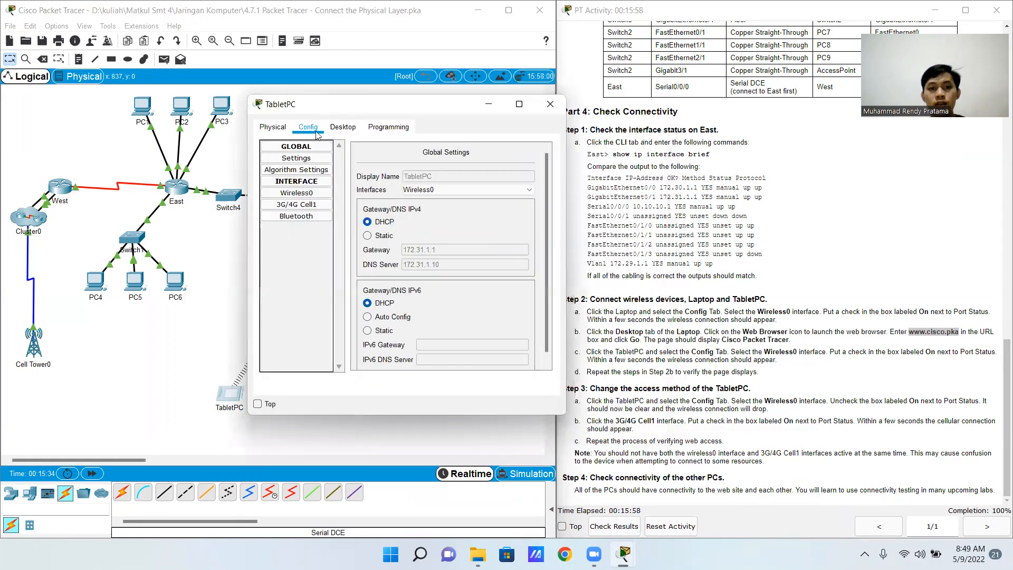
{"action": "left_click", "coordinate": [299, 193]}
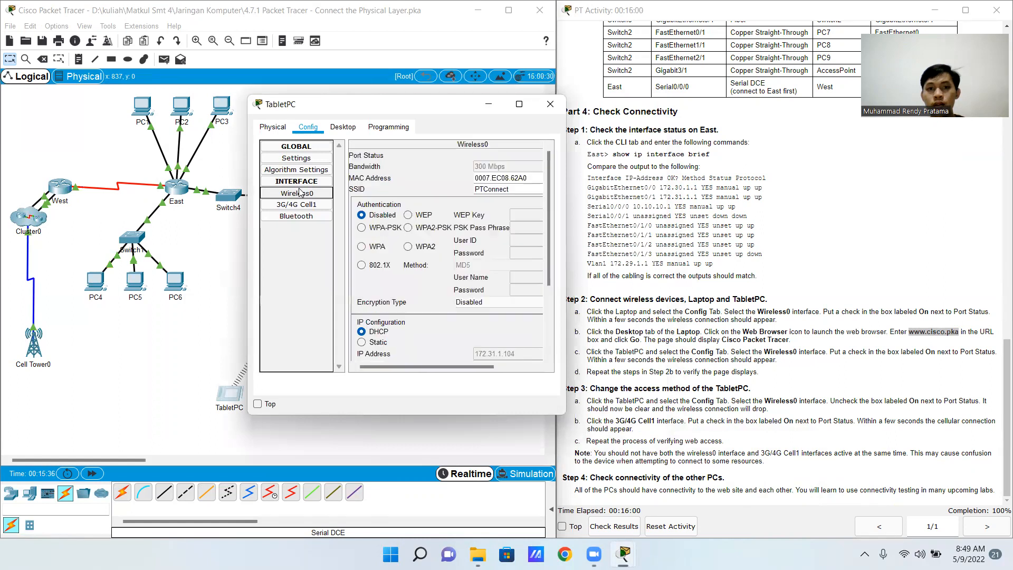
{"action": "left_click_drag", "start_coordinate": [438, 366], "coordinate": [491, 366]}
{"action": "left_click", "coordinate": [524, 155]}
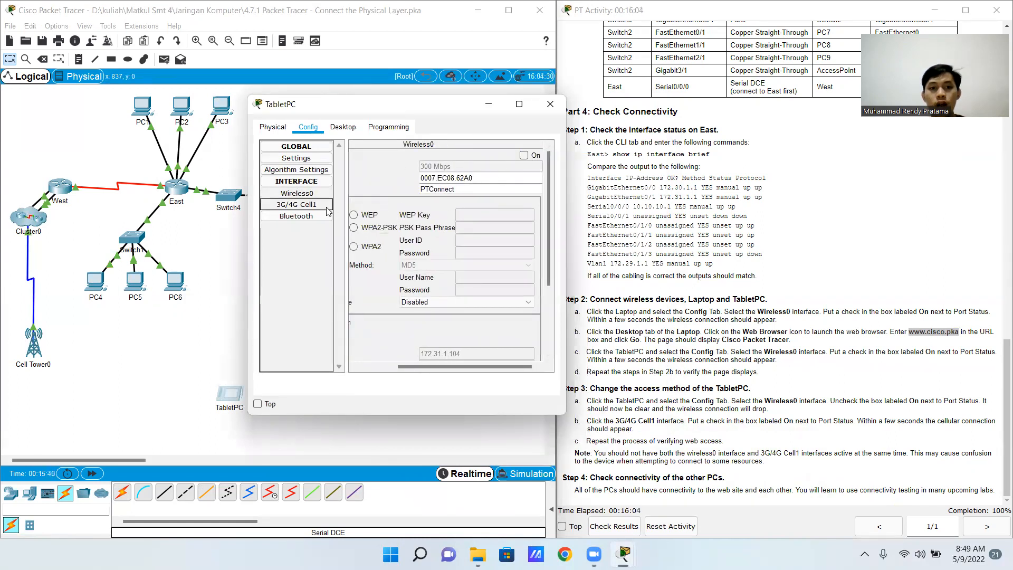
{"action": "left_click", "coordinate": [324, 207]}
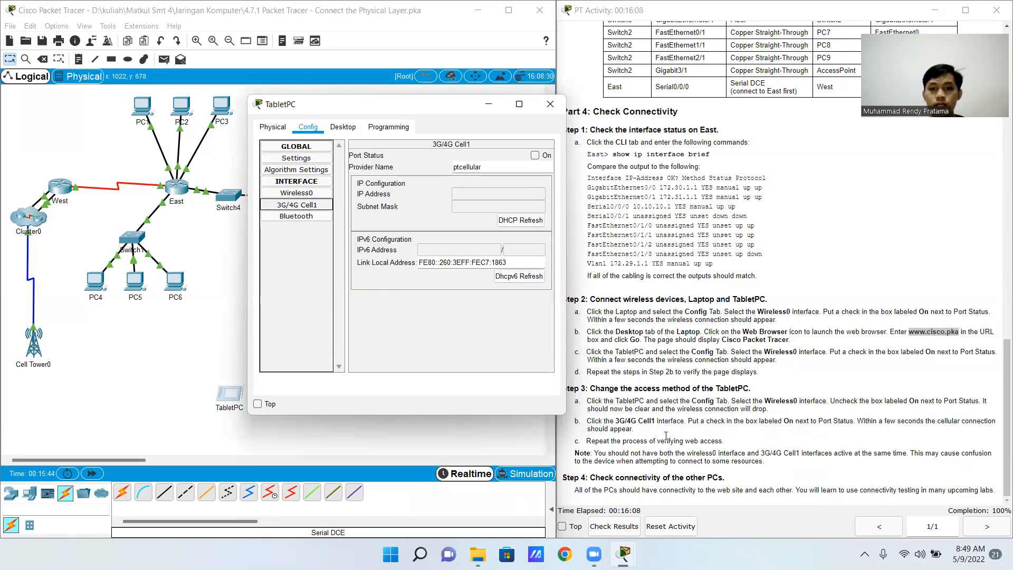
{"action": "left_click", "coordinate": [535, 155]}
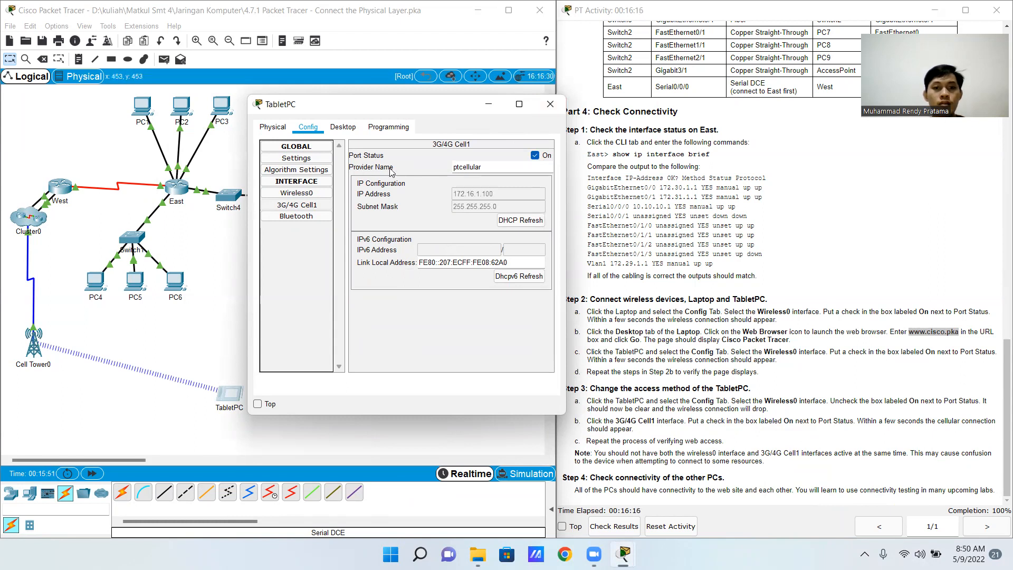
{"action": "left_click", "coordinate": [353, 128]}
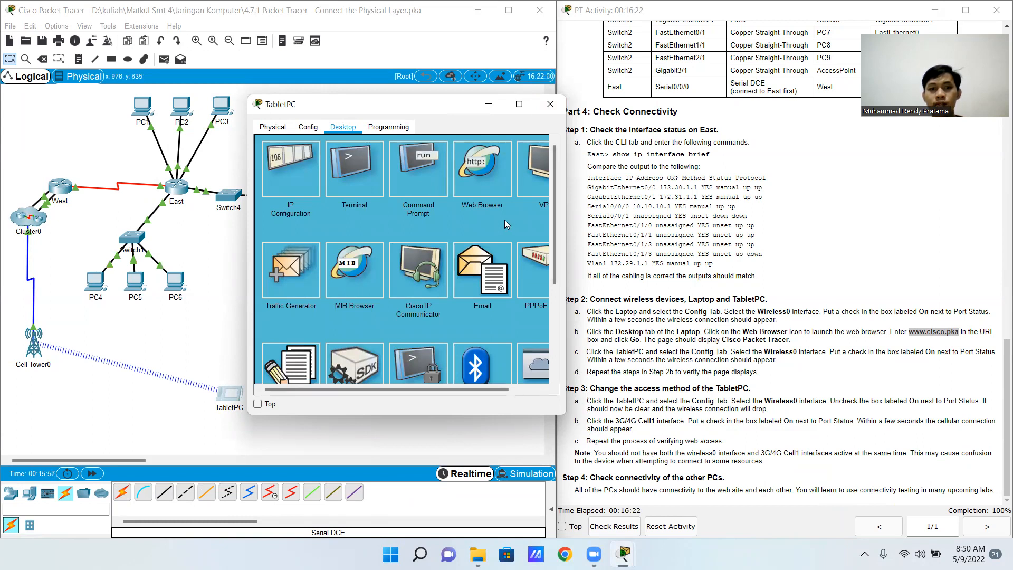
{"action": "left_click", "coordinate": [473, 180]}
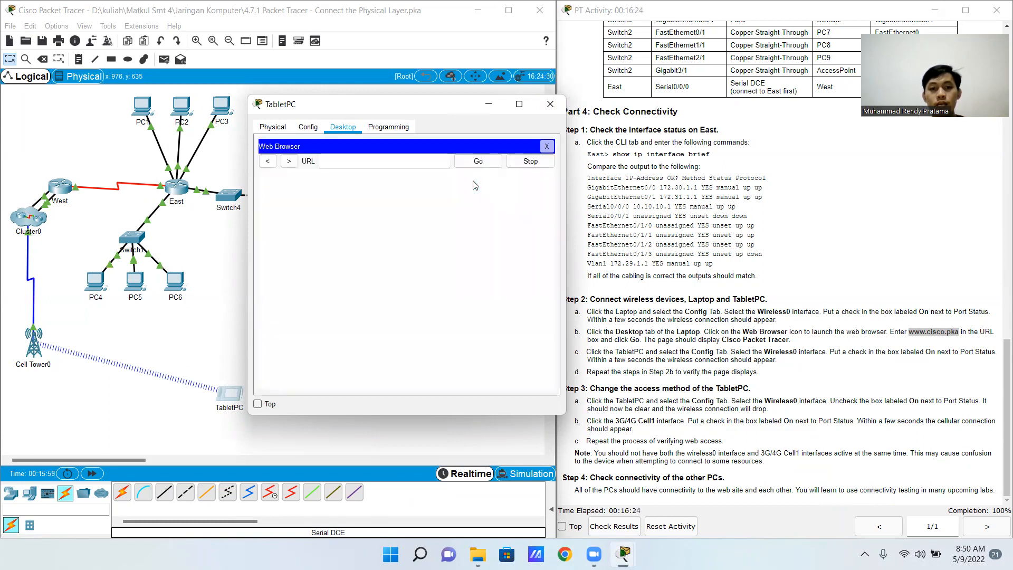
{"action": "type", "text": "www.cisco.pka"}
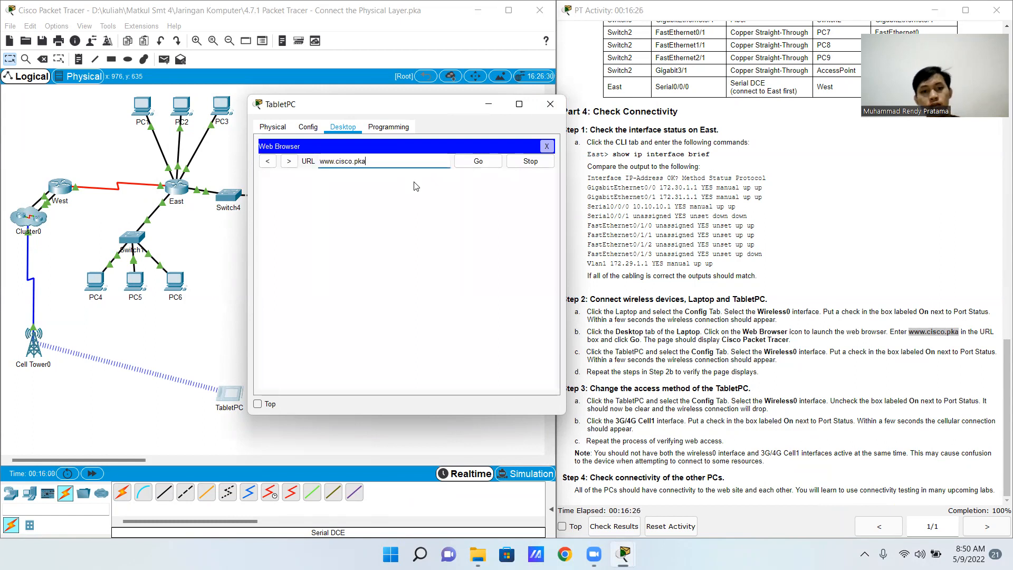
{"action": "left_click", "coordinate": [478, 164]}
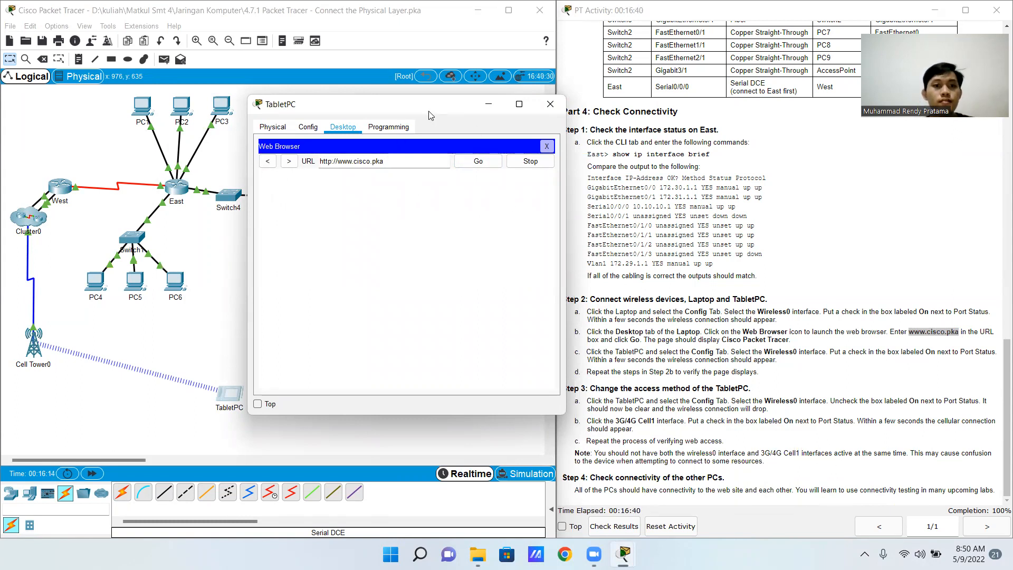
{"action": "left_click_drag", "start_coordinate": [429, 112], "coordinate": [300, 105]}
{"action": "left_click", "coordinate": [369, 157]}
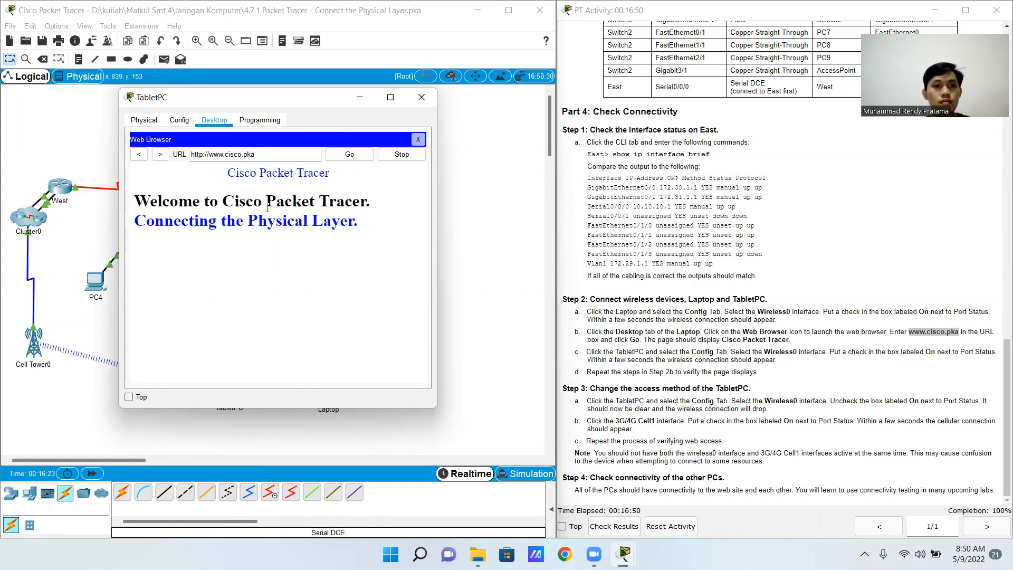
{"action": "left_click", "coordinate": [423, 99]}
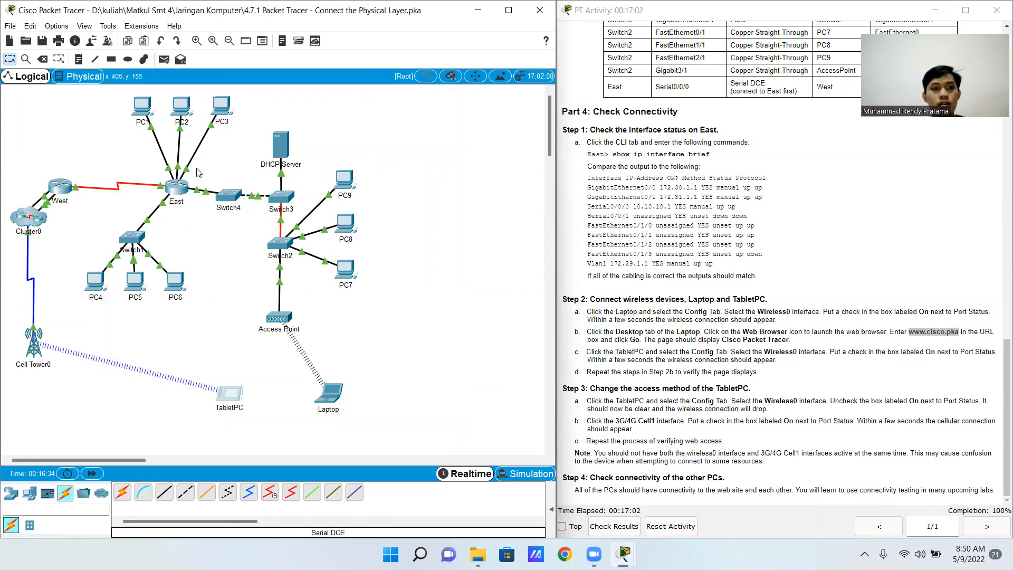
{"action": "left_click", "coordinate": [142, 110]}
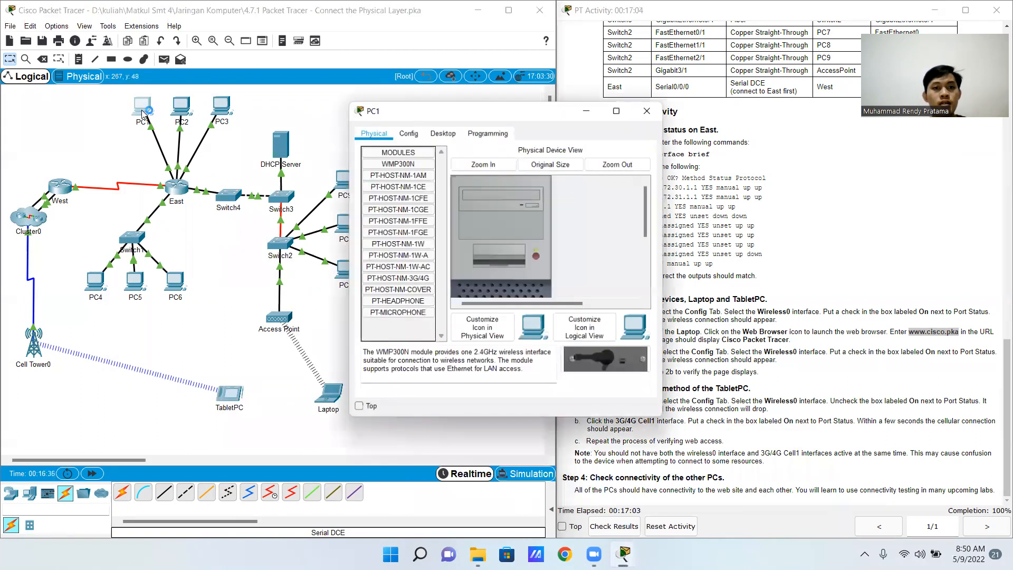
{"action": "left_click", "coordinate": [441, 131]}
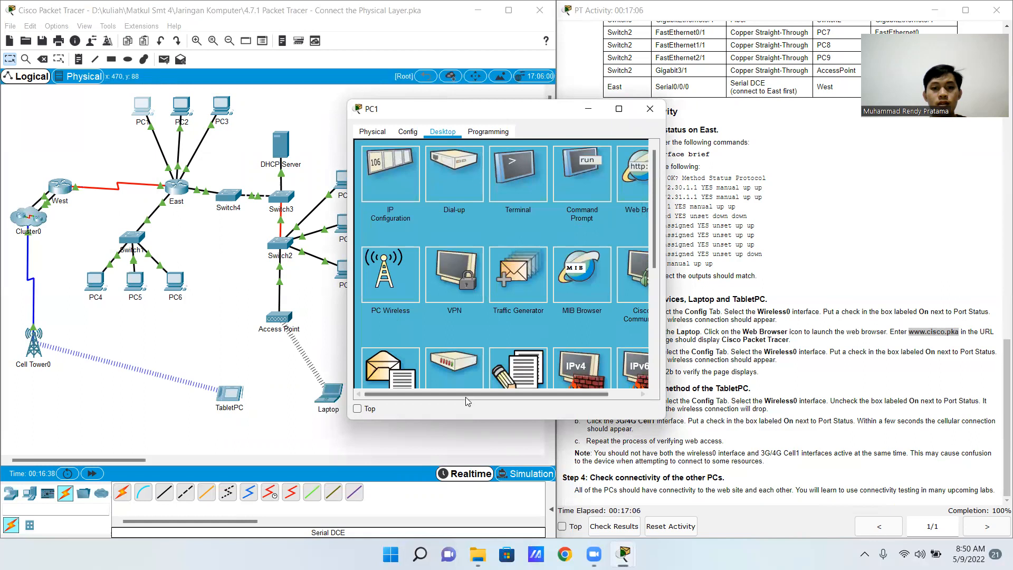
{"action": "left_click_drag", "start_coordinate": [480, 395], "coordinate": [508, 395]}
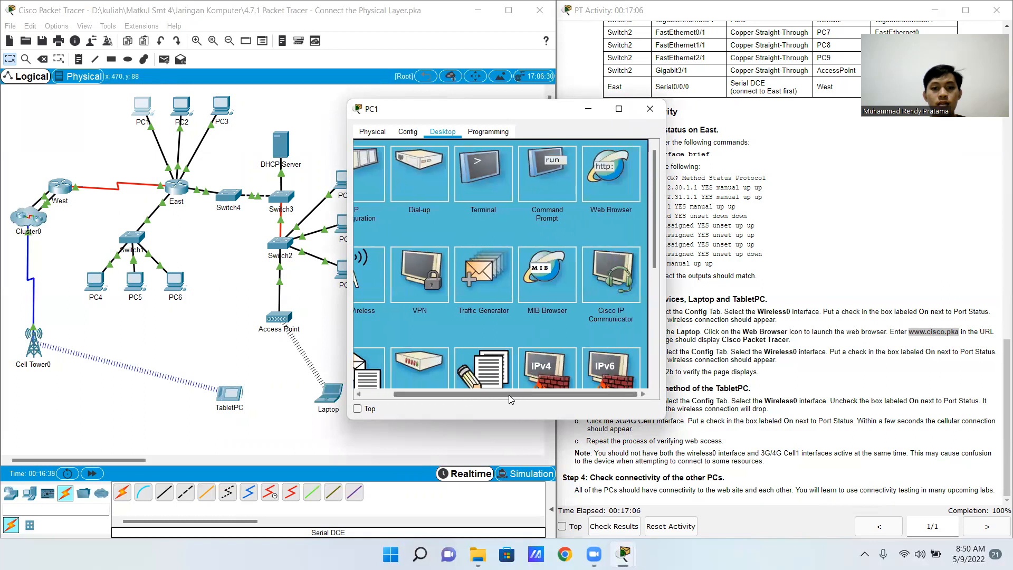
{"action": "left_click", "coordinate": [601, 177]}
{"action": "type", "text": "www.cisco.pka"}
{"action": "left_click", "coordinate": [575, 166]}
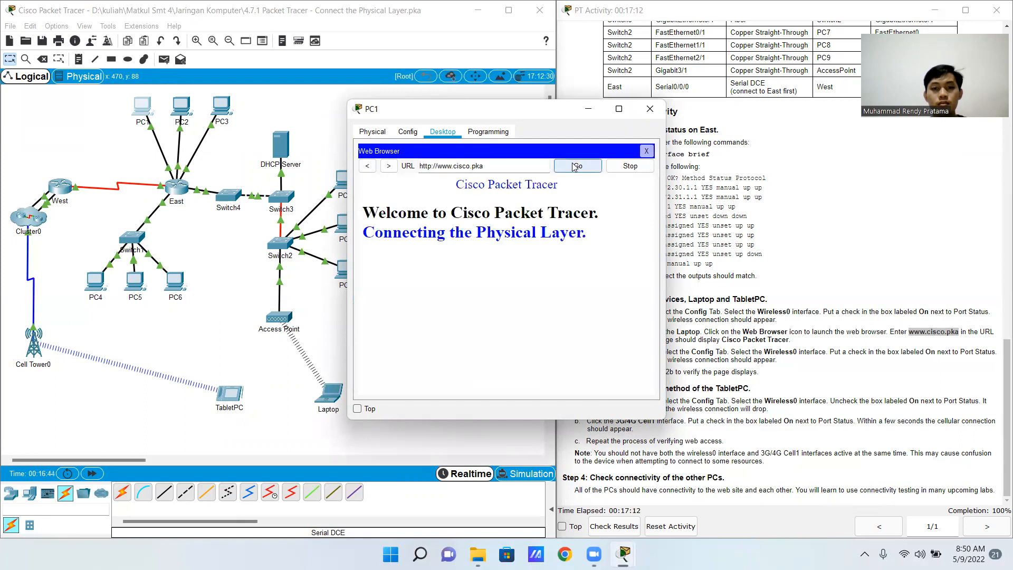
{"action": "left_click", "coordinate": [656, 113]}
{"action": "left_click", "coordinate": [181, 107]}
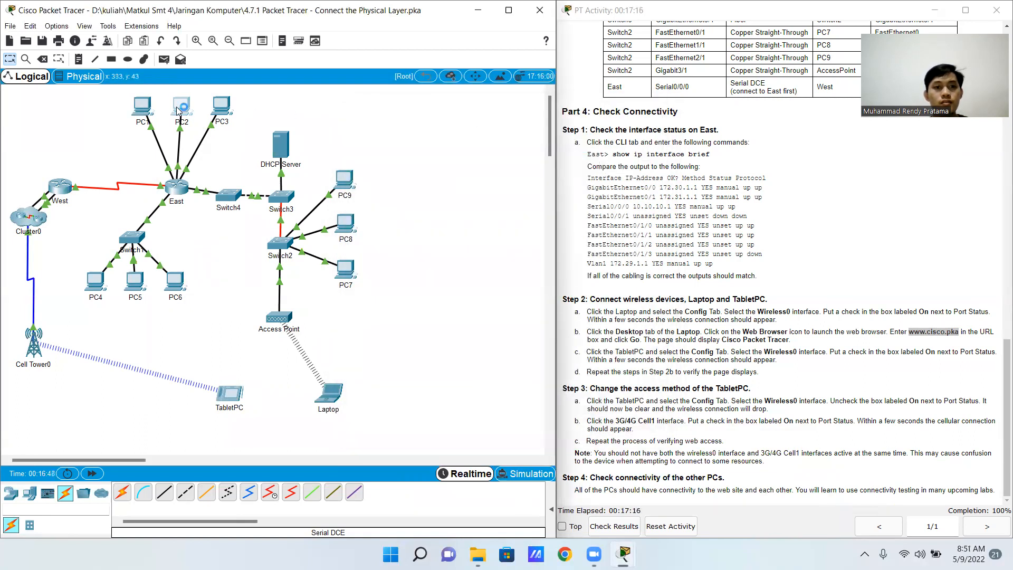
{"action": "left_click", "coordinate": [442, 131]}
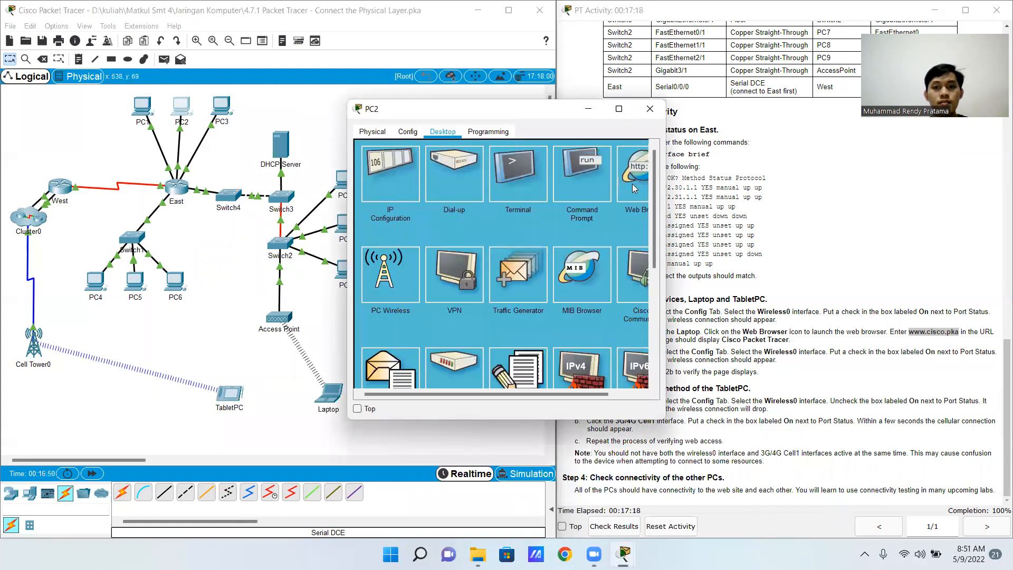
{"action": "left_click", "coordinate": [635, 189]}
{"action": "left_click", "coordinate": [494, 168]}
{"action": "type", "text": "www.cisco.pka"}
{"action": "left_click", "coordinate": [558, 169]}
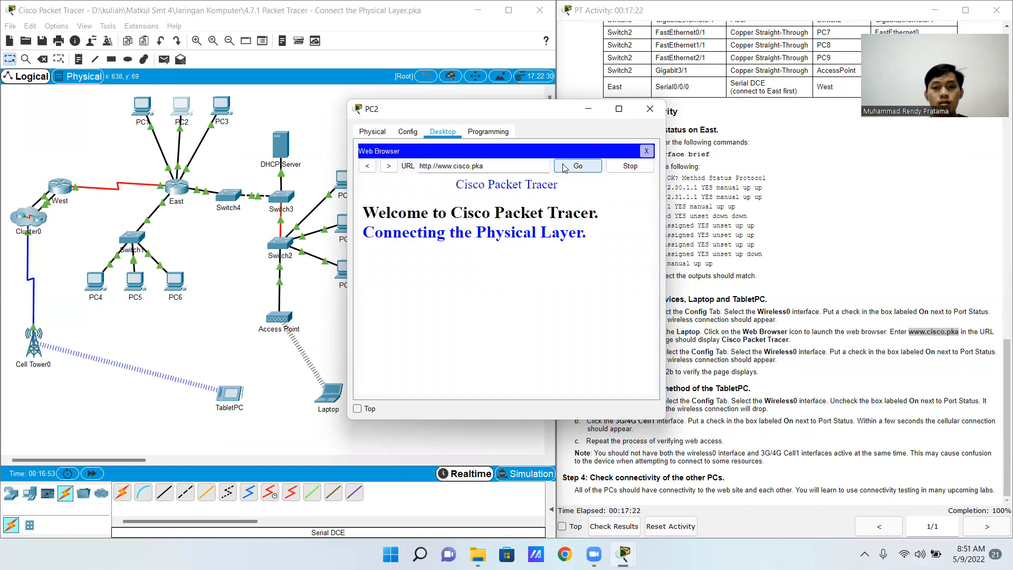
{"action": "left_click", "coordinate": [650, 109]}
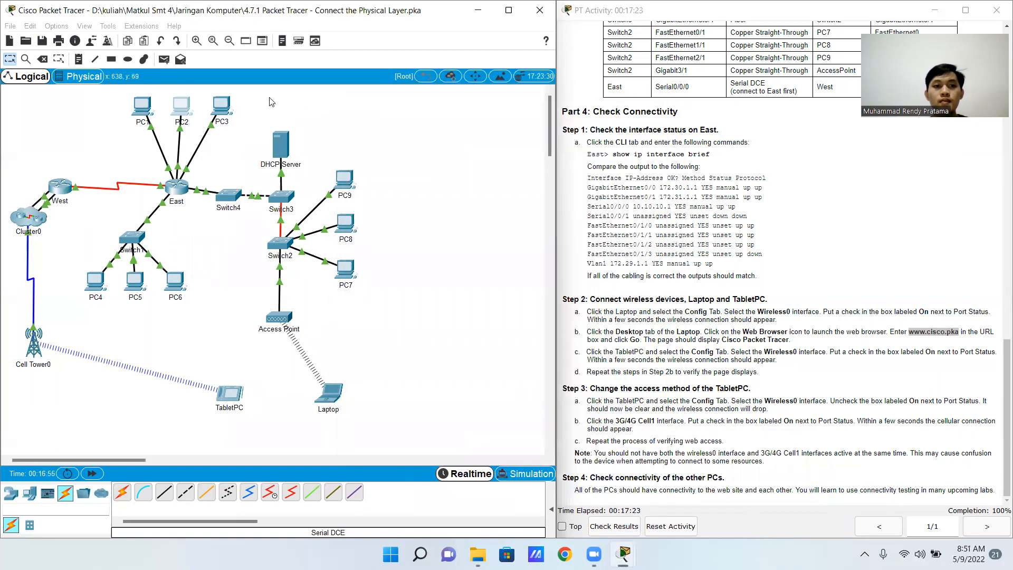
{"action": "left_click", "coordinate": [221, 106]}
{"action": "left_click", "coordinate": [442, 131]}
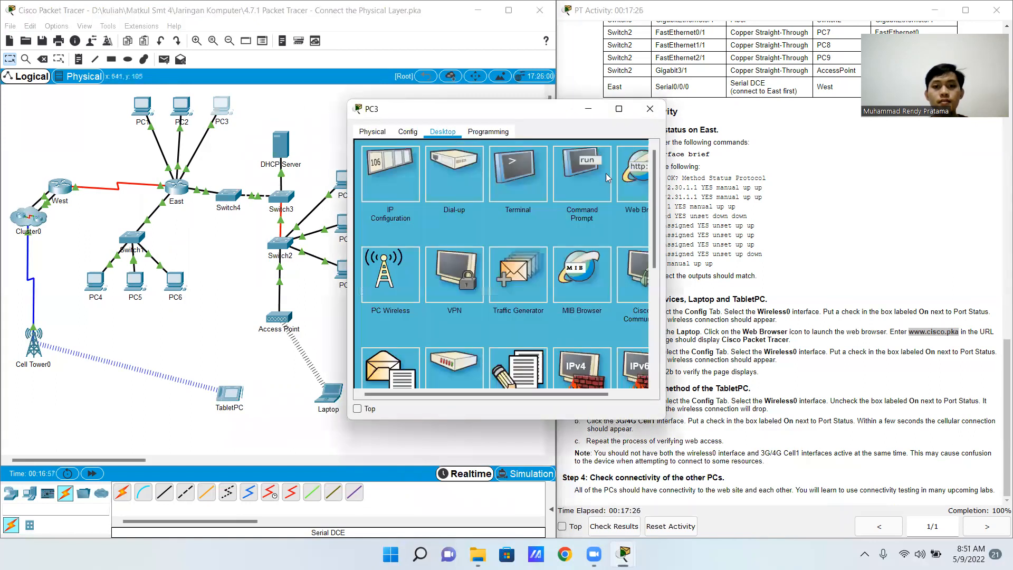
{"action": "left_click", "coordinate": [632, 196]}
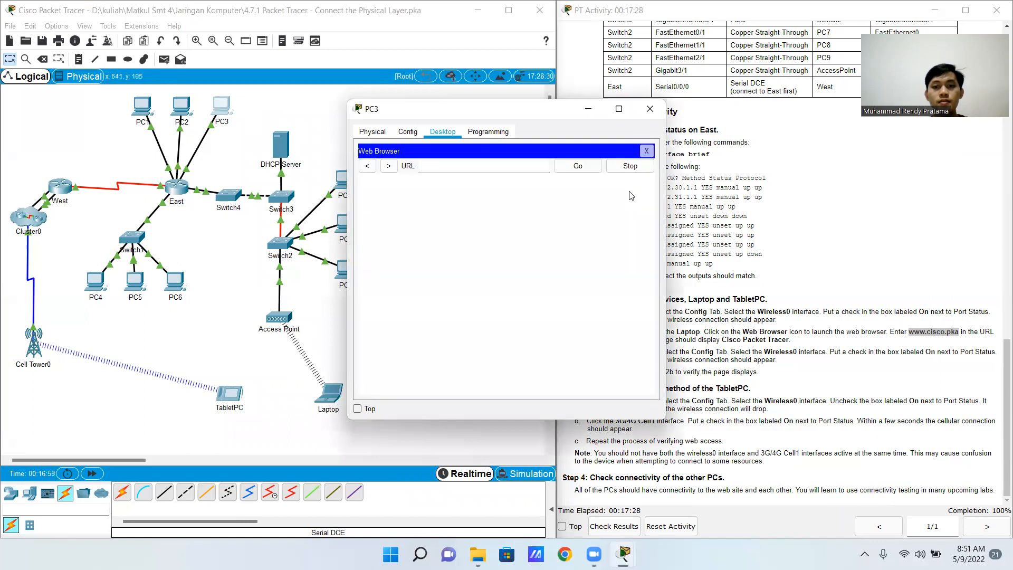
{"action": "type", "text": "www.cisco.pka"}
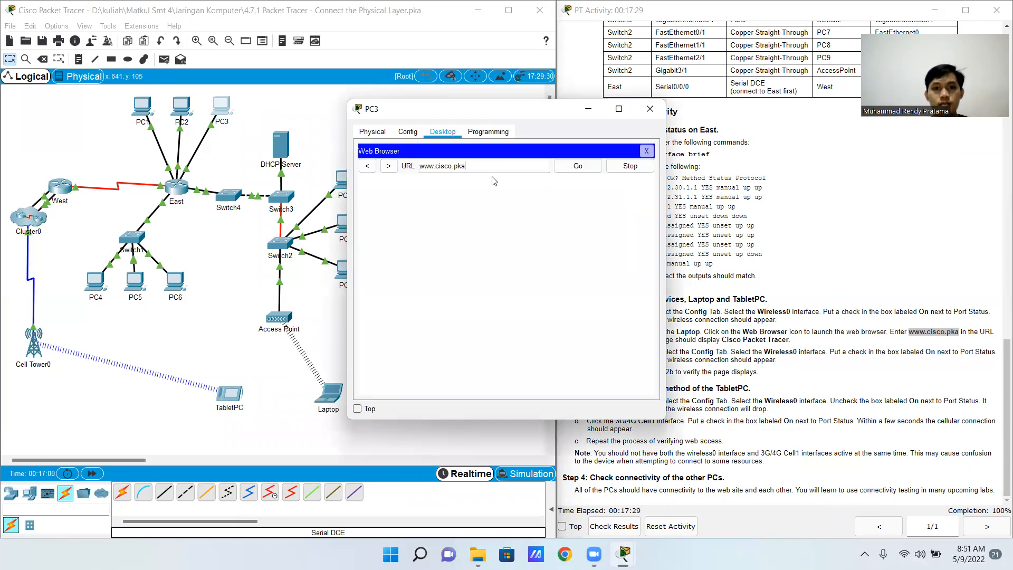
{"action": "left_click", "coordinate": [568, 166]}
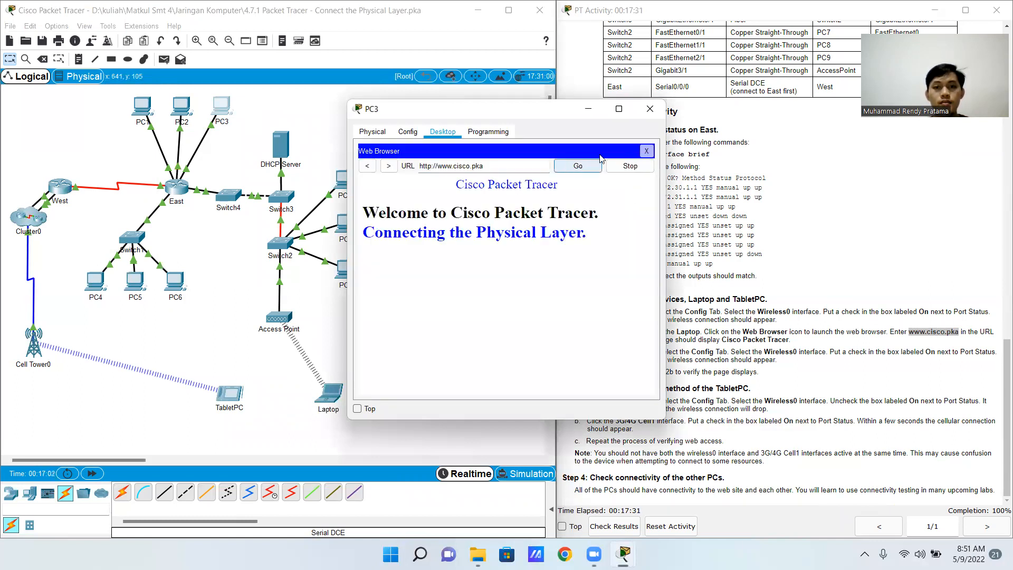
{"action": "left_click", "coordinate": [650, 108]}
{"action": "left_click", "coordinate": [91, 279]}
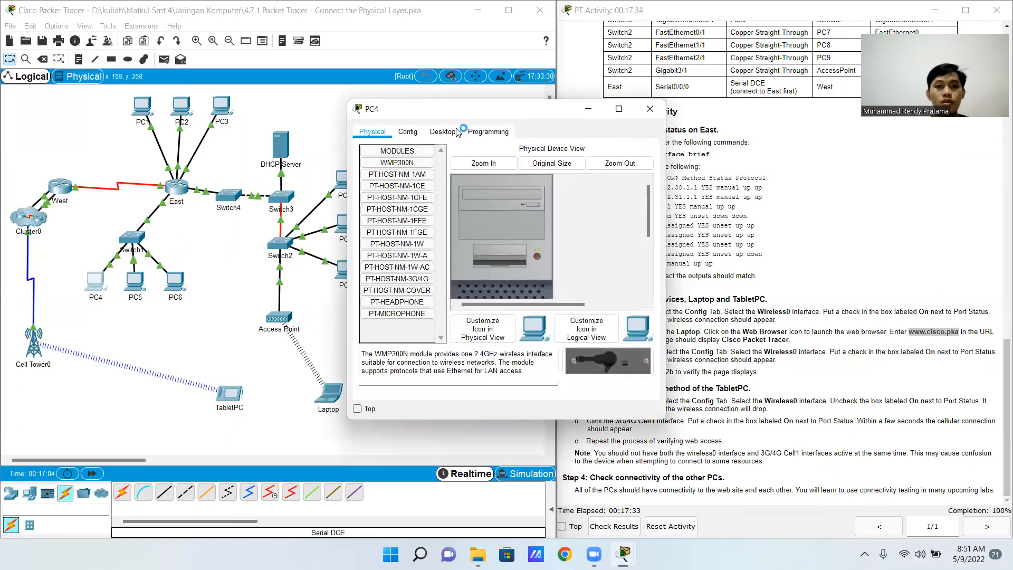
{"action": "left_click", "coordinate": [422, 139]}
{"action": "left_click", "coordinate": [435, 132]}
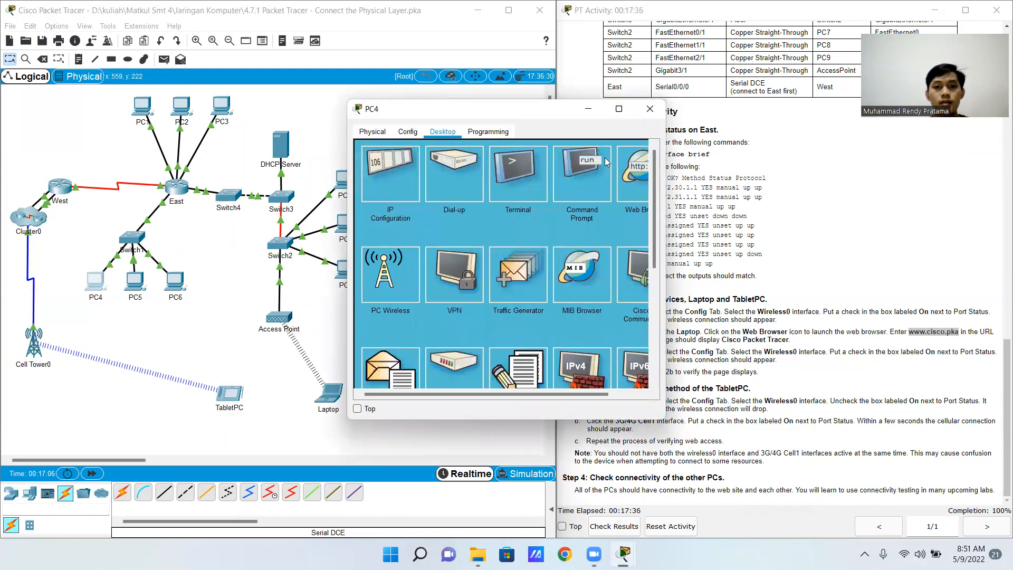
{"action": "left_click", "coordinate": [641, 169]}
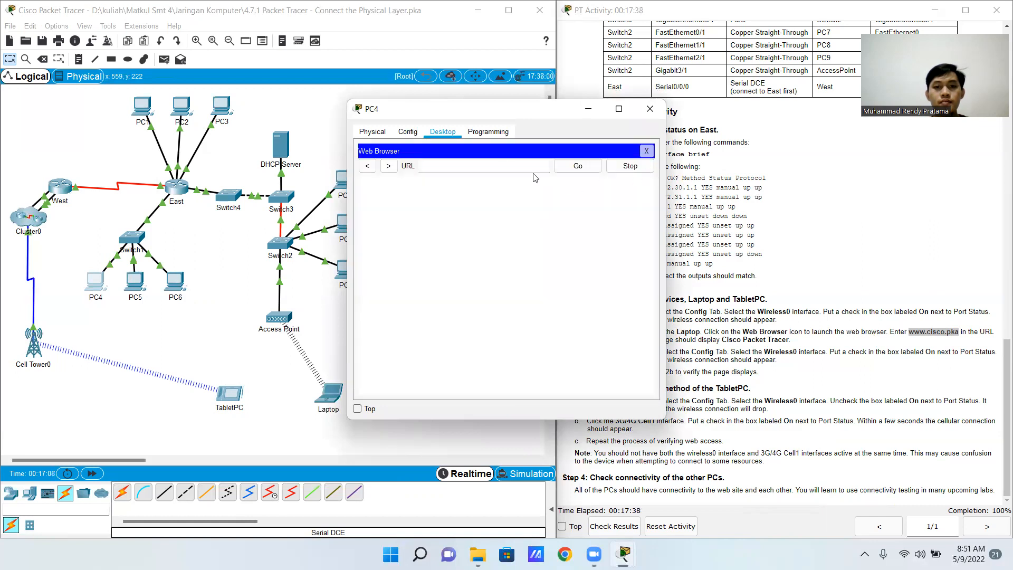
{"action": "type", "text": "www.cisco.pka"}
{"action": "left_click", "coordinate": [578, 165]}
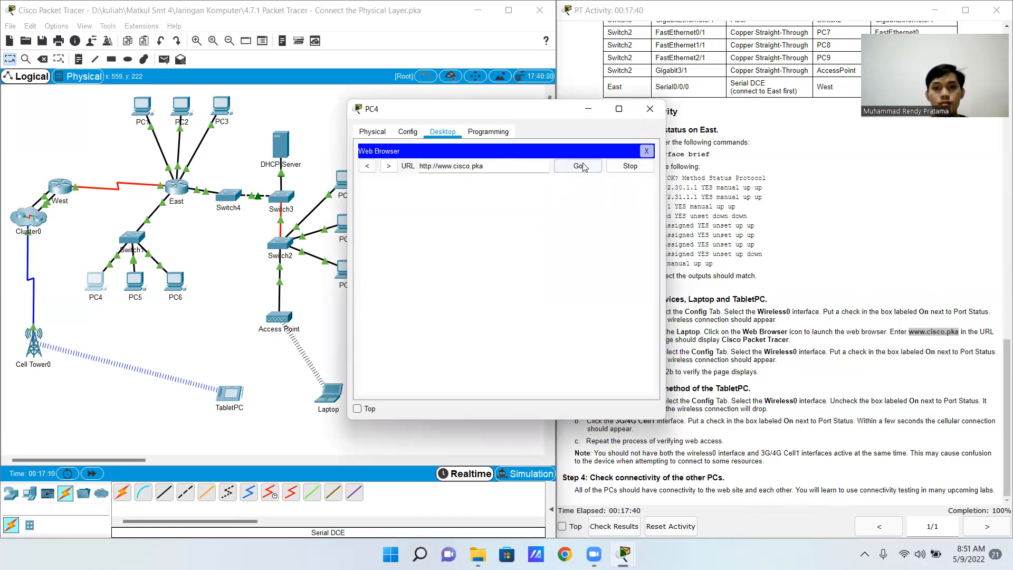
{"action": "left_click", "coordinate": [650, 109]}
{"action": "left_click", "coordinate": [135, 281]}
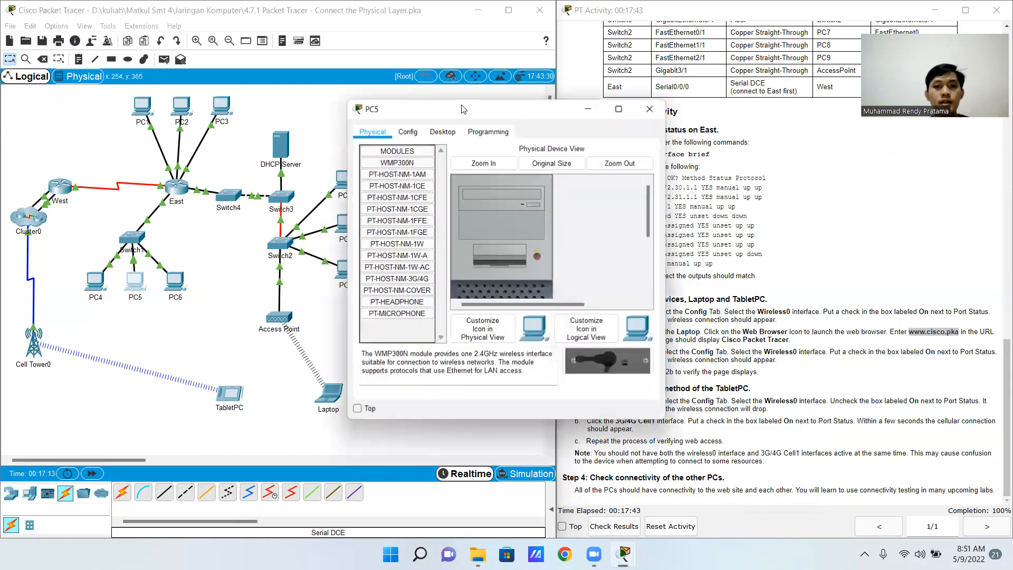
{"action": "left_click", "coordinate": [442, 131]}
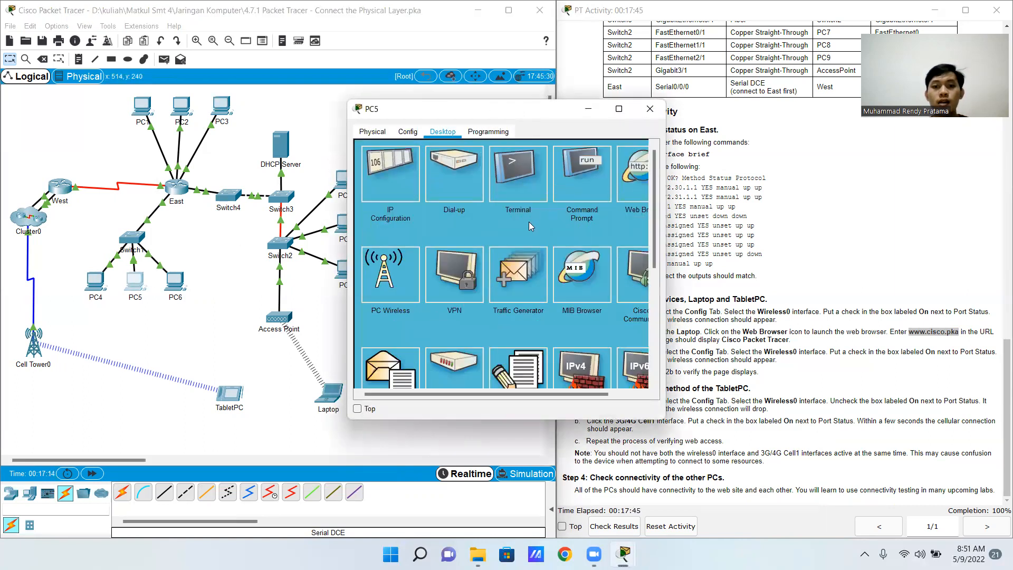
{"action": "left_click", "coordinate": [635, 174]}
{"action": "type", "text": "www.cisco.pka"}
{"action": "left_click", "coordinate": [577, 166]}
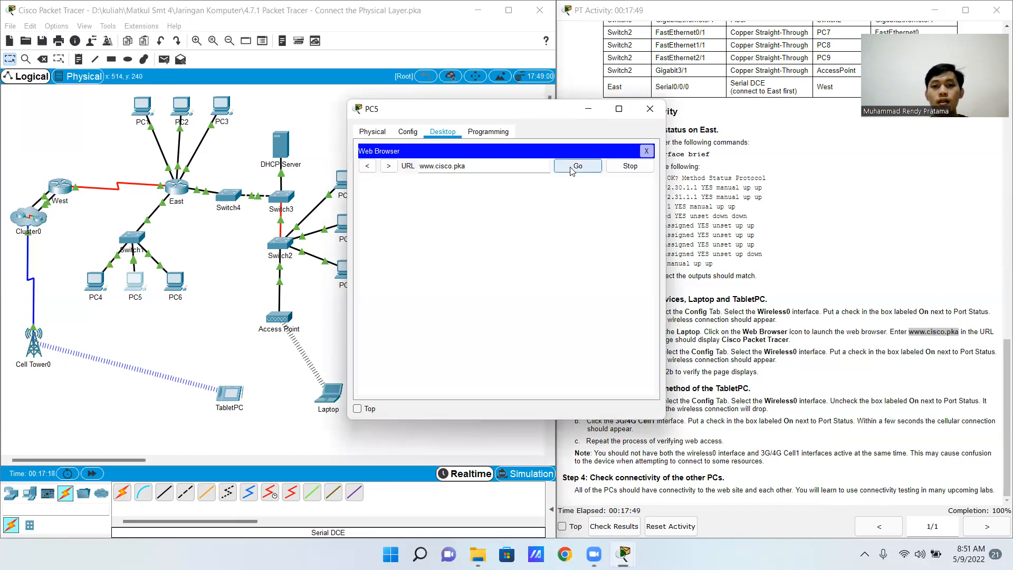
{"action": "left_click", "coordinate": [649, 108]}
{"action": "left_click", "coordinate": [175, 281]}
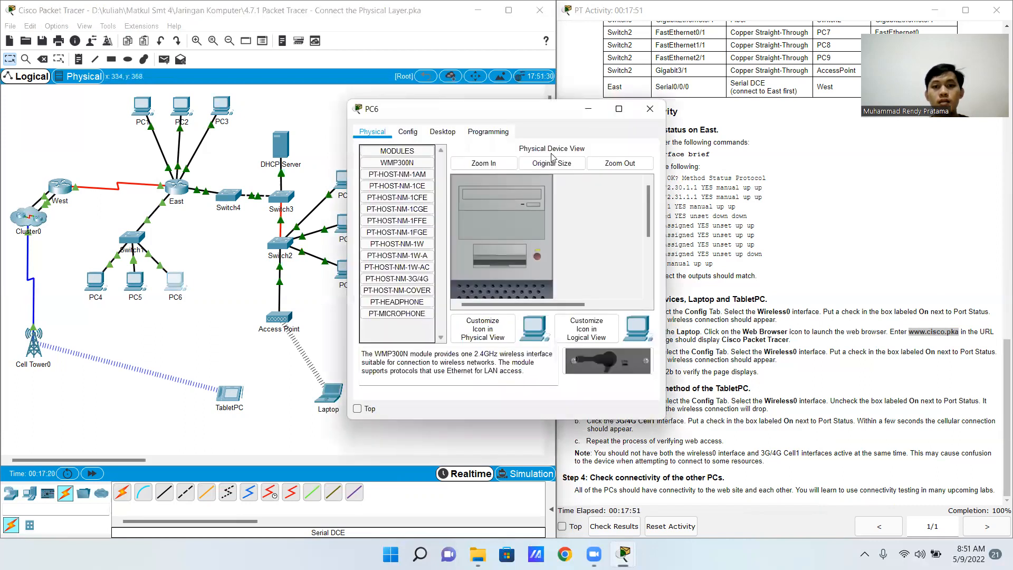
{"action": "left_click", "coordinate": [442, 132]}
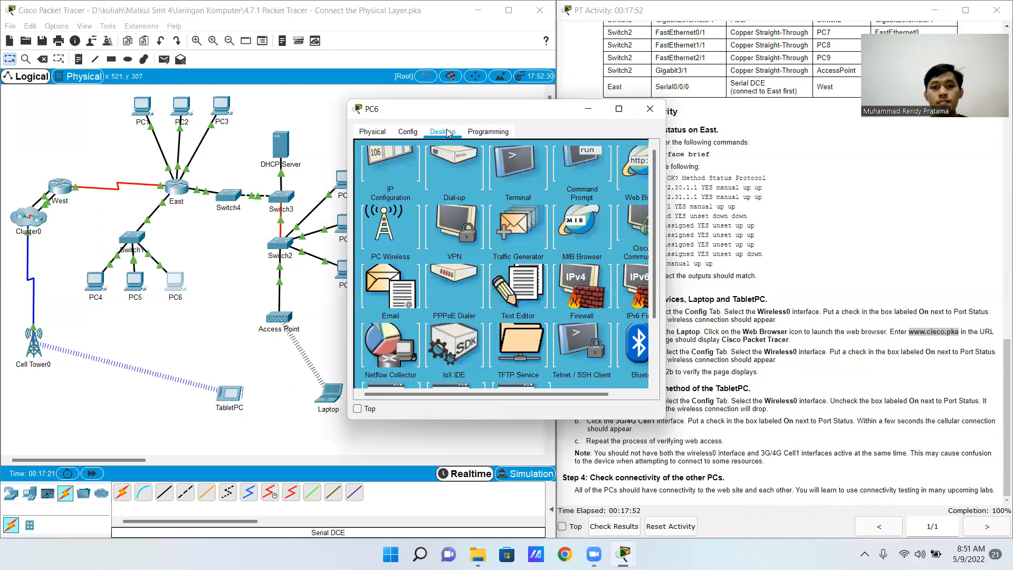
{"action": "left_click", "coordinate": [627, 177]}
{"action": "type", "text": "www.cisco.pka"}
{"action": "left_click", "coordinate": [578, 166]}
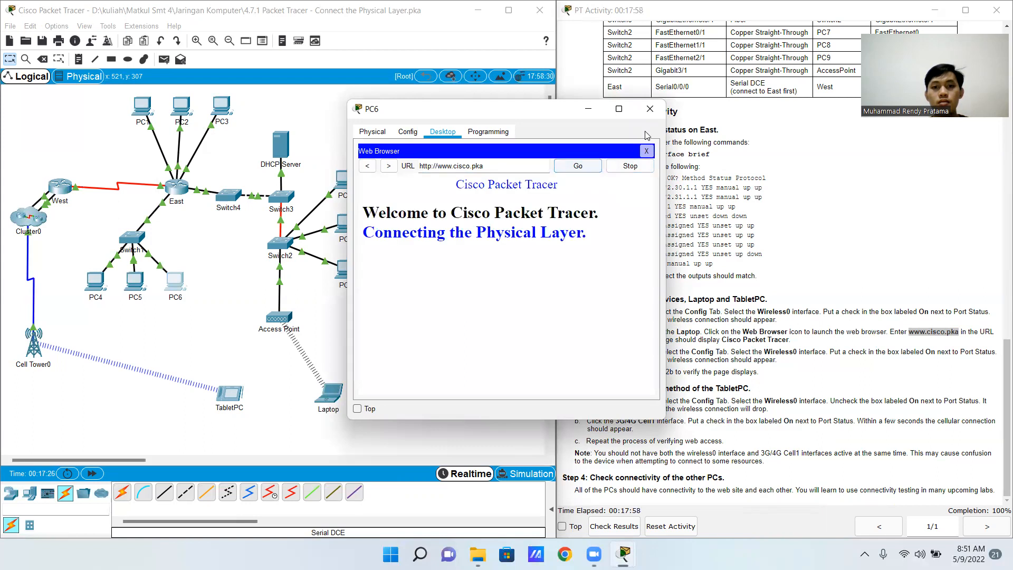
{"action": "left_click", "coordinate": [650, 109]}
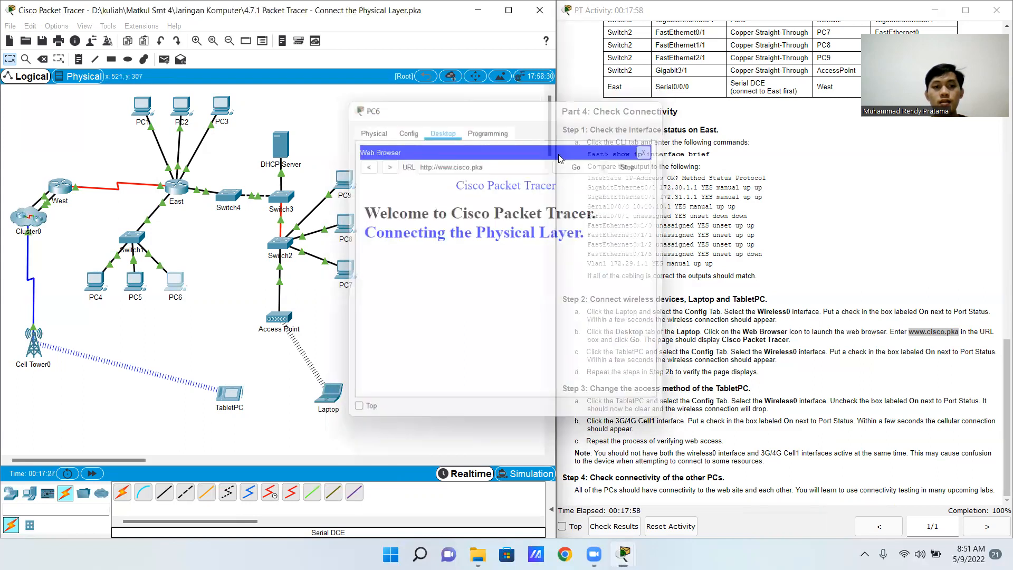
{"action": "left_click", "coordinate": [346, 270]}
{"action": "left_click", "coordinate": [442, 132]}
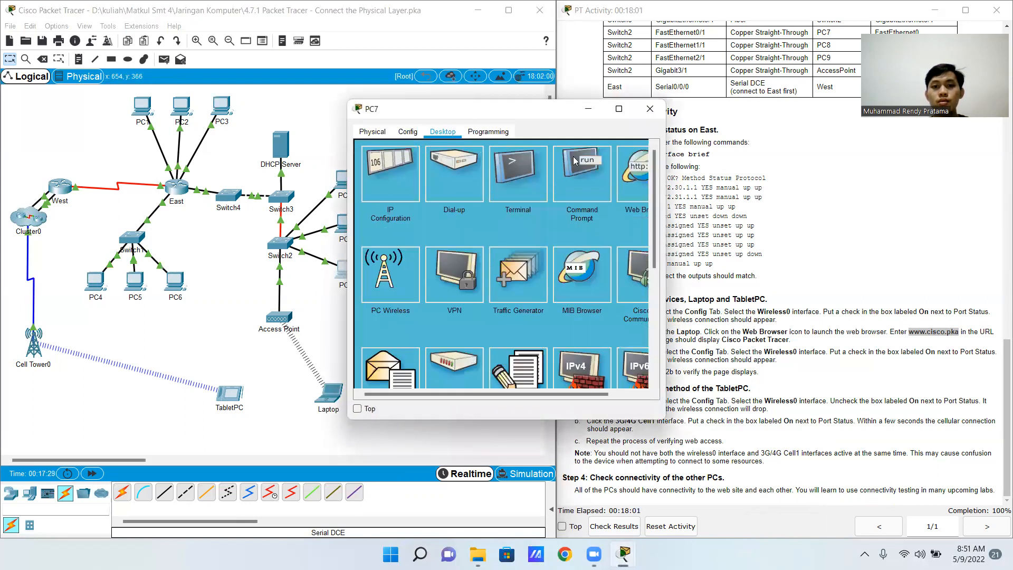
{"action": "left_click", "coordinate": [626, 183]}
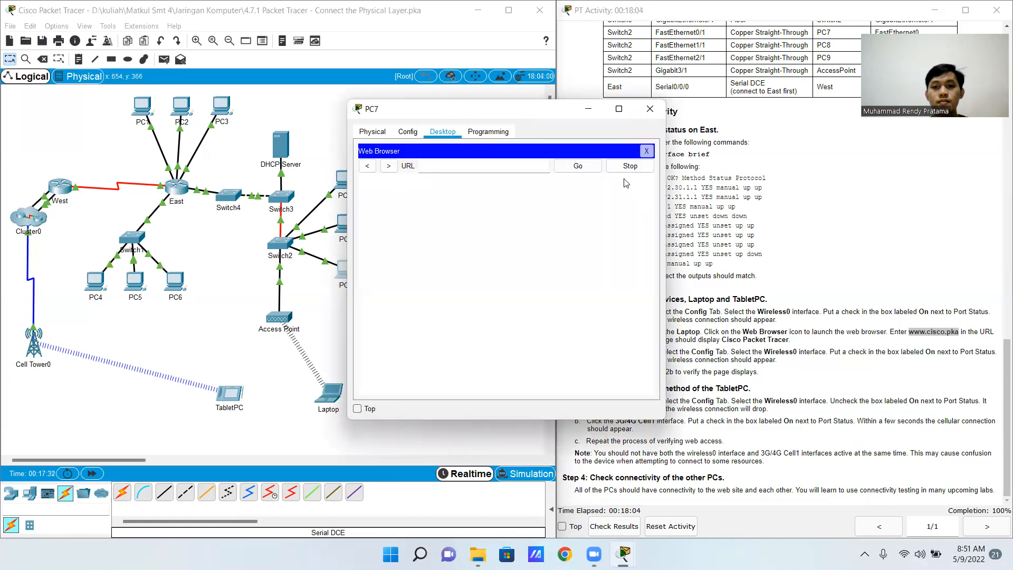
{"action": "type", "text": "www.cisco.pka"}
{"action": "left_click", "coordinate": [570, 167]}
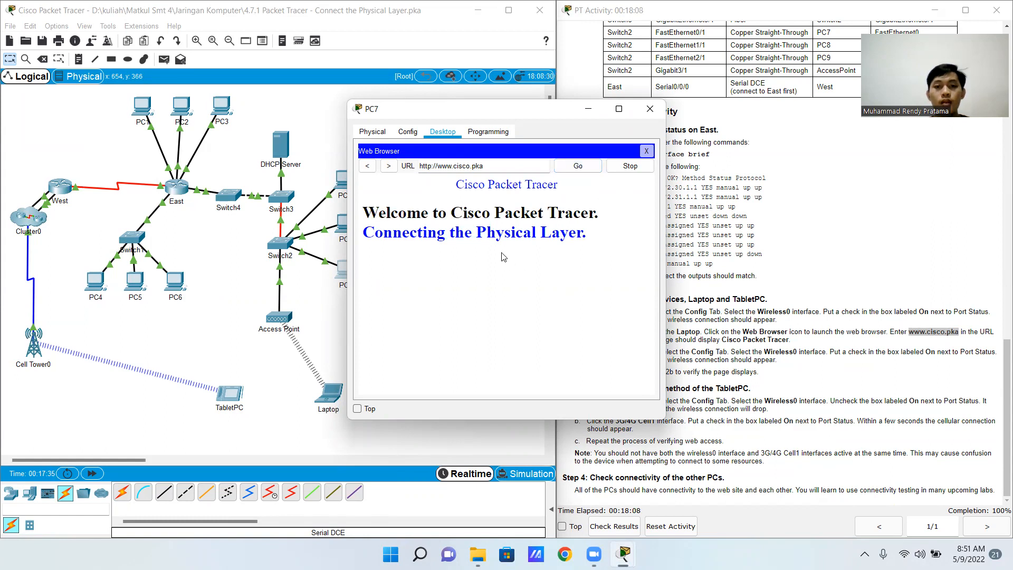
{"action": "left_click", "coordinate": [650, 109]}
{"action": "left_click", "coordinate": [346, 224]}
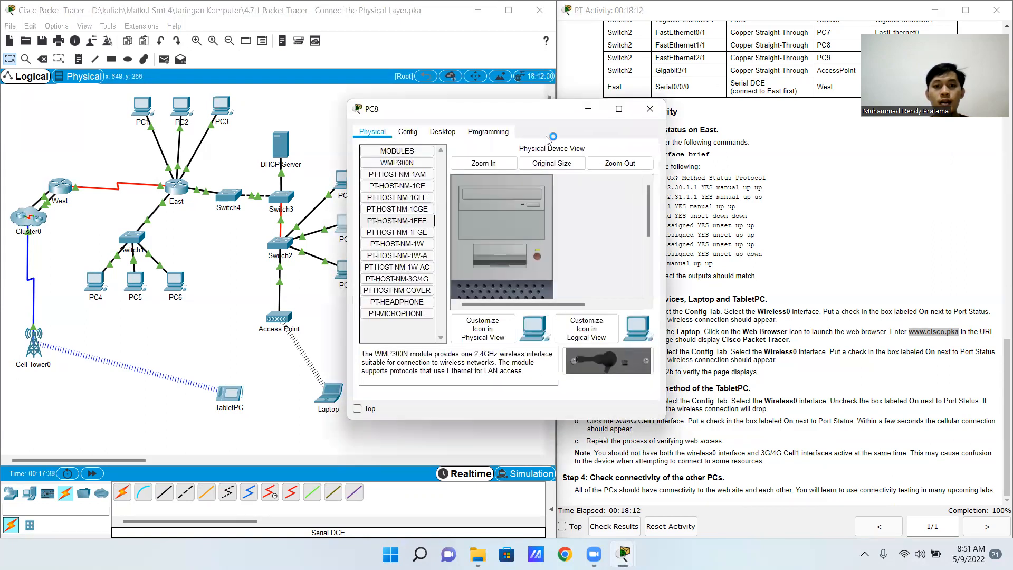
{"action": "left_click", "coordinate": [443, 132]}
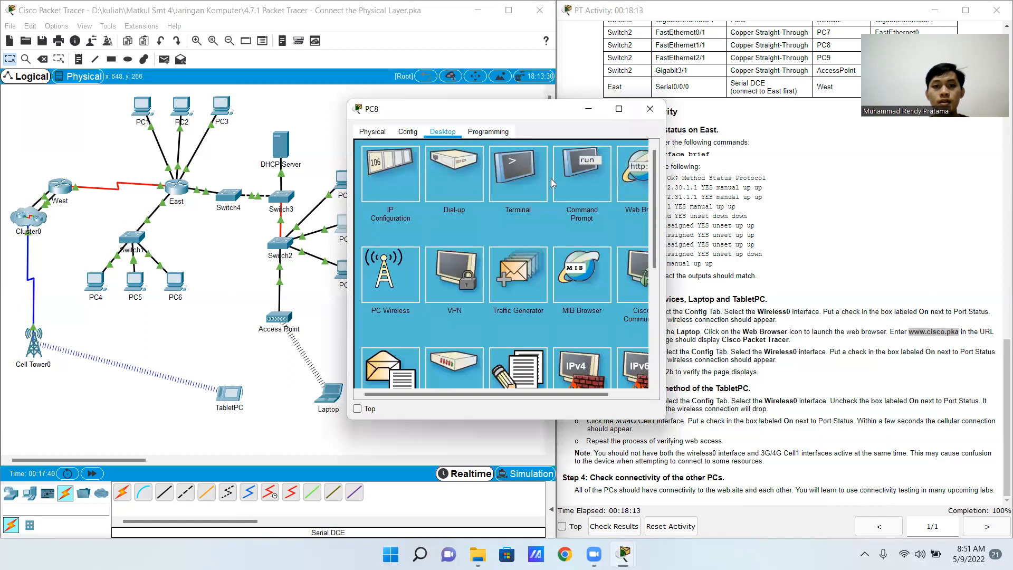
{"action": "left_click", "coordinate": [633, 176]}
{"action": "left_click", "coordinate": [460, 165]}
{"action": "type", "text": "www.cisco.pka"}
{"action": "left_click", "coordinate": [578, 166]}
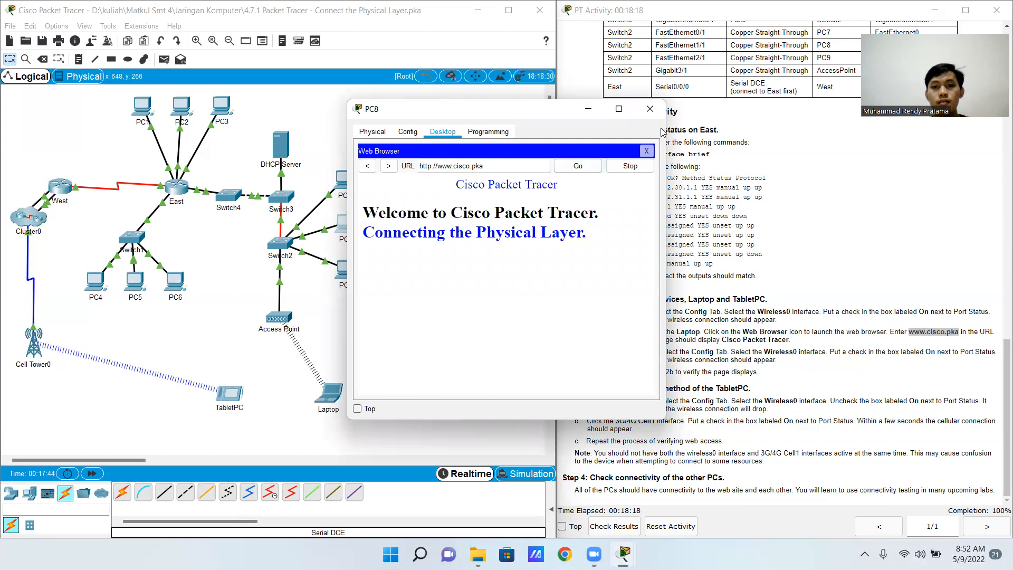
{"action": "left_click", "coordinate": [650, 109]}
{"action": "left_click", "coordinate": [342, 224]}
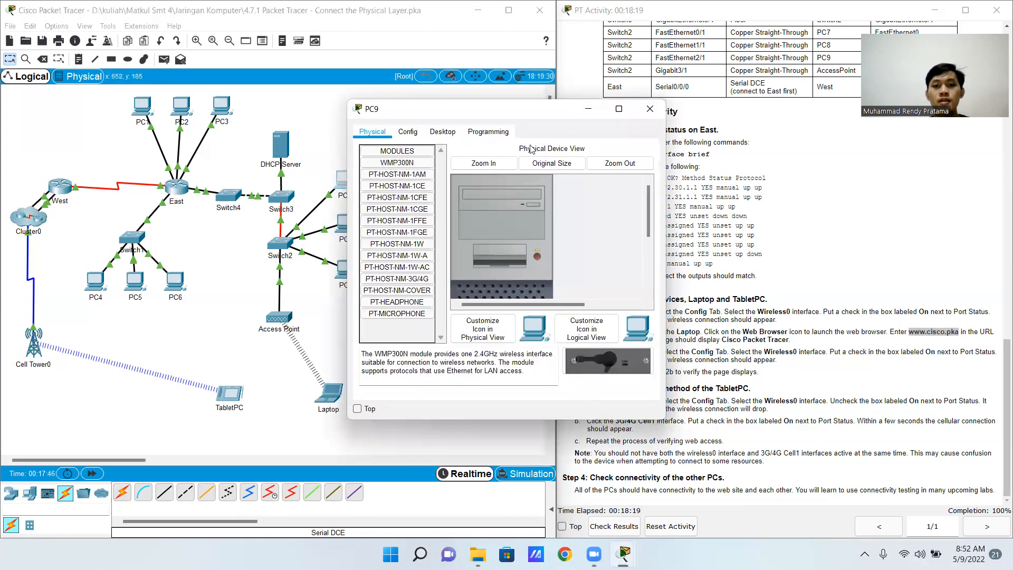
{"action": "left_click", "coordinate": [442, 131]}
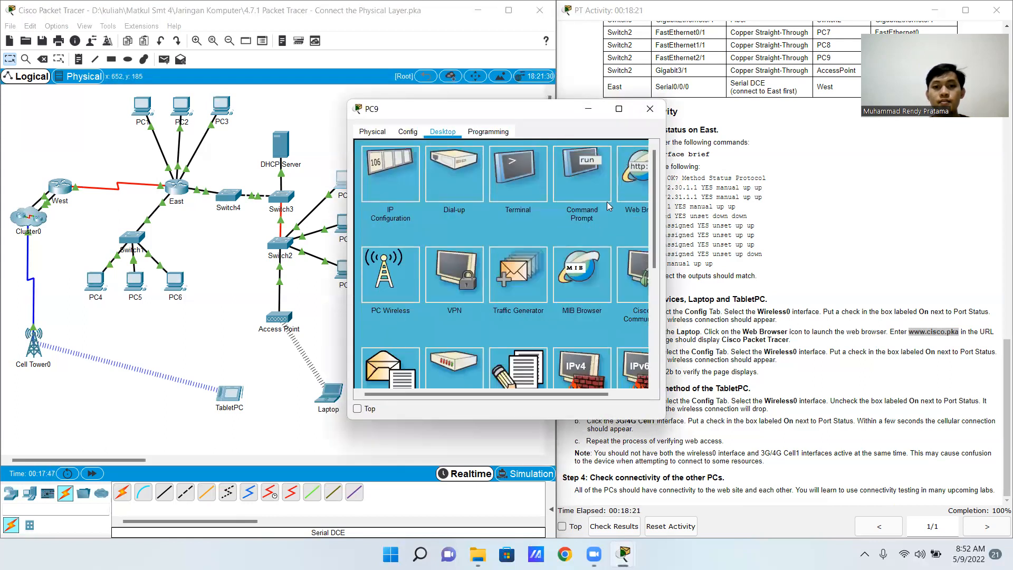
{"action": "left_click", "coordinate": [621, 197]}
{"action": "left_click", "coordinate": [505, 168]}
{"action": "type", "text": "www.cisco.pka"}
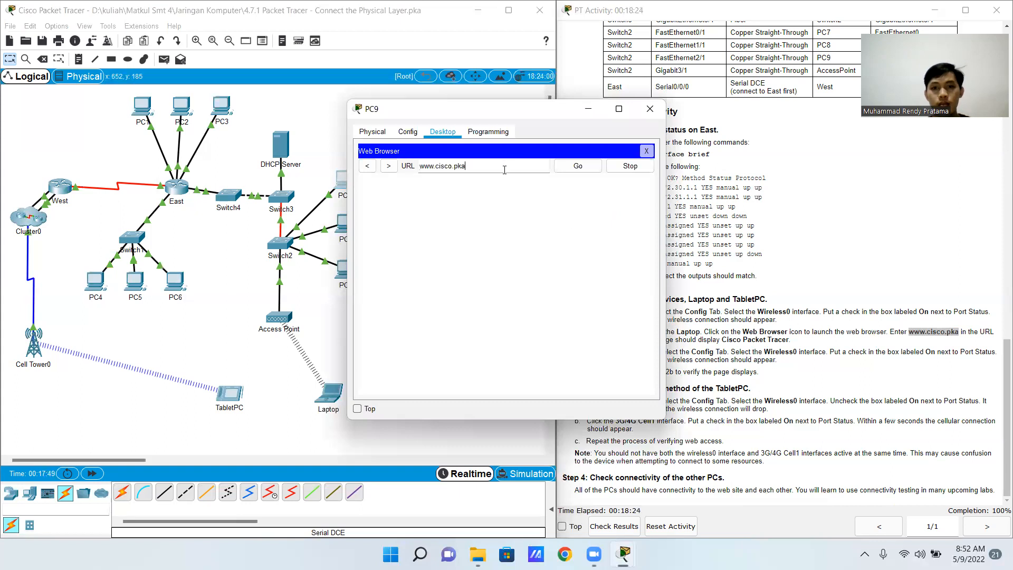
{"action": "left_click", "coordinate": [582, 166]}
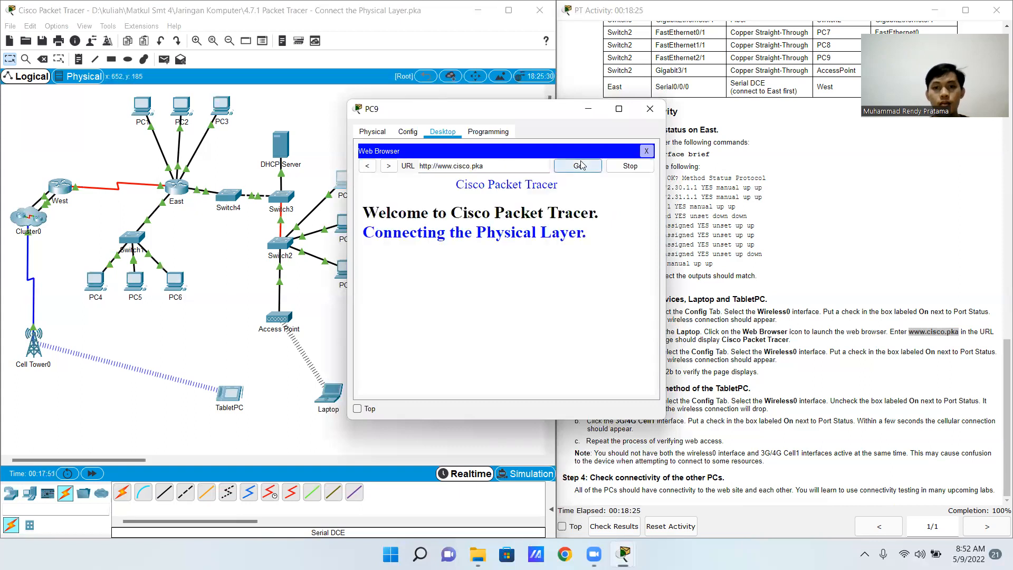
{"action": "left_click", "coordinate": [650, 108]}
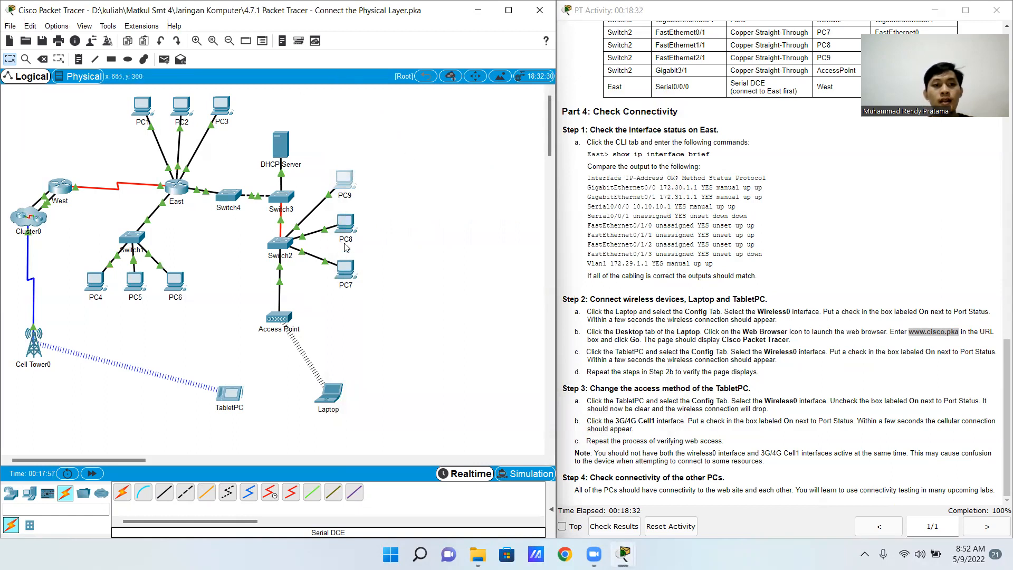
Open PC2's Command Prompt, keep its window on top, and move it clear of PC9 in the topology
{"action": "left_click", "coordinate": [181, 107]}
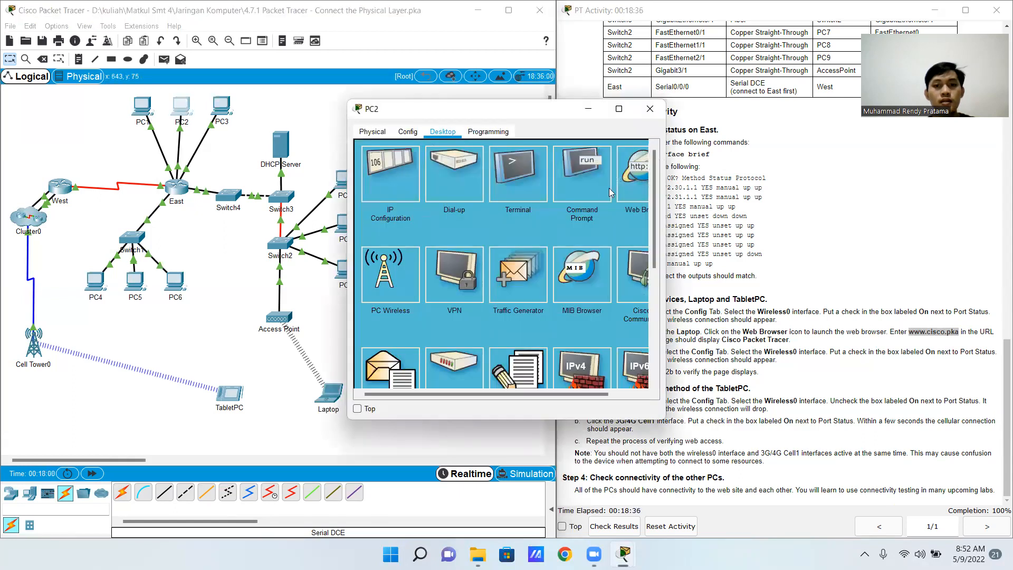
{"action": "left_click", "coordinate": [589, 184]}
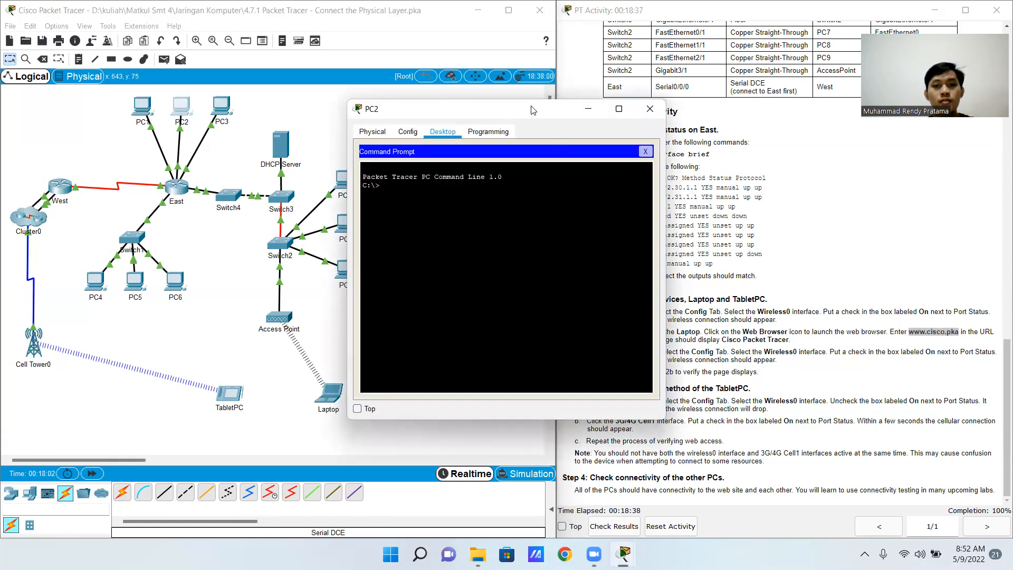
{"action": "left_click_drag", "start_coordinate": [532, 110], "coordinate": [230, 97]}
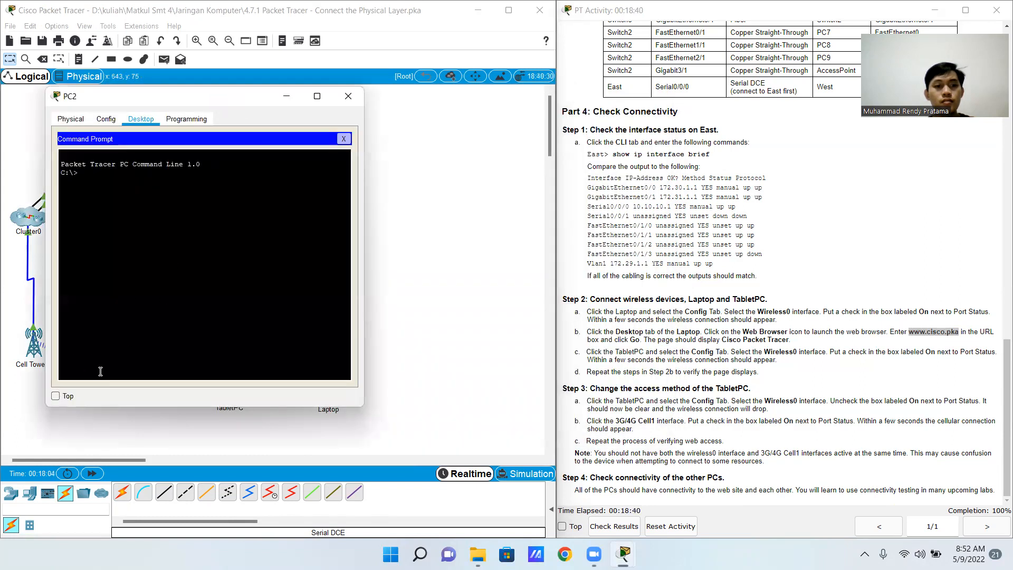
{"action": "left_click", "coordinate": [55, 397]}
{"action": "left_click_drag", "start_coordinate": [228, 104], "coordinate": [273, 261]}
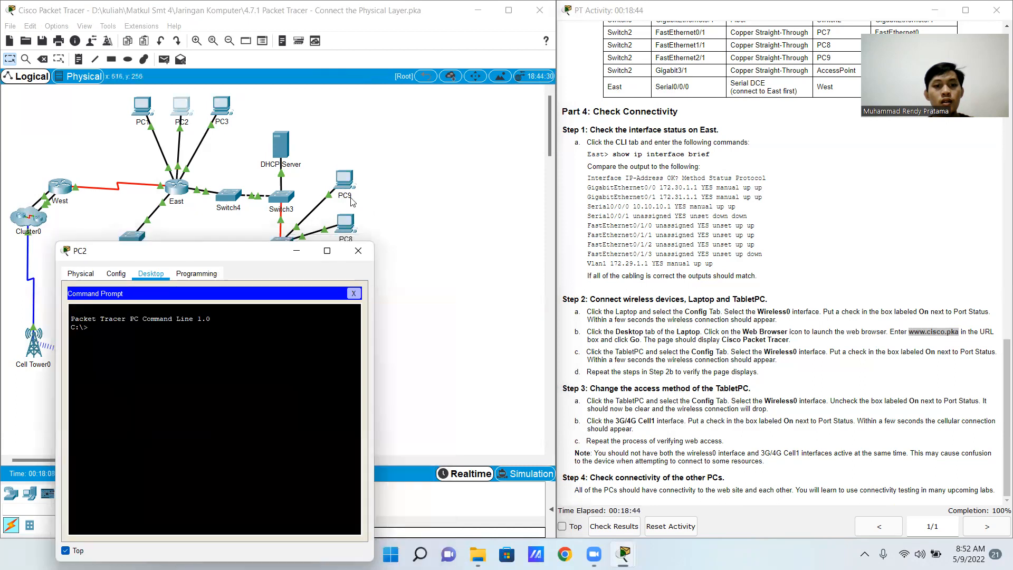
Open PC9's IP Configuration to read its IPv4 address, and place the window clear of PC2's Command Prompt
{"action": "left_click", "coordinate": [346, 182]}
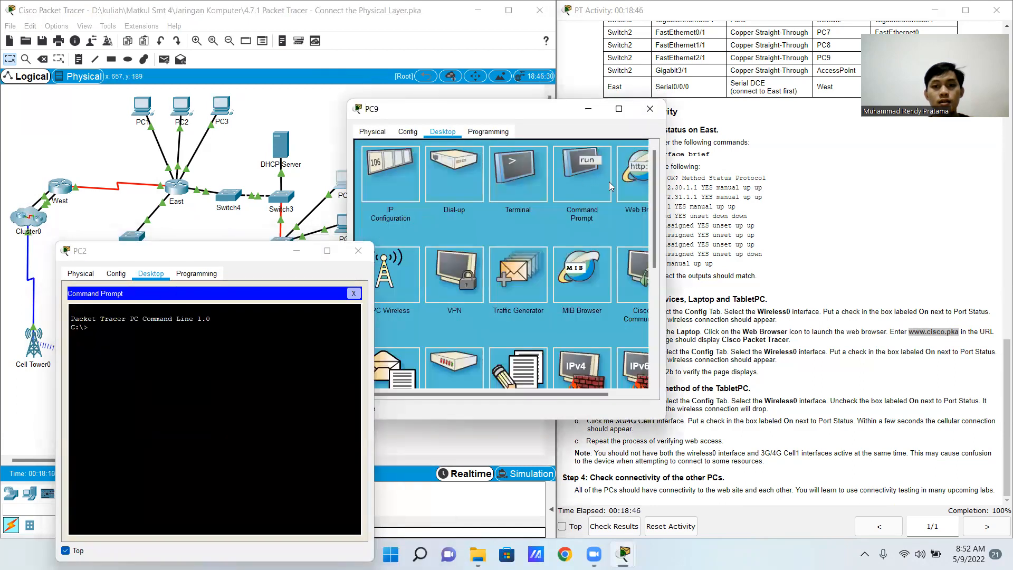
{"action": "left_click", "coordinate": [416, 177]}
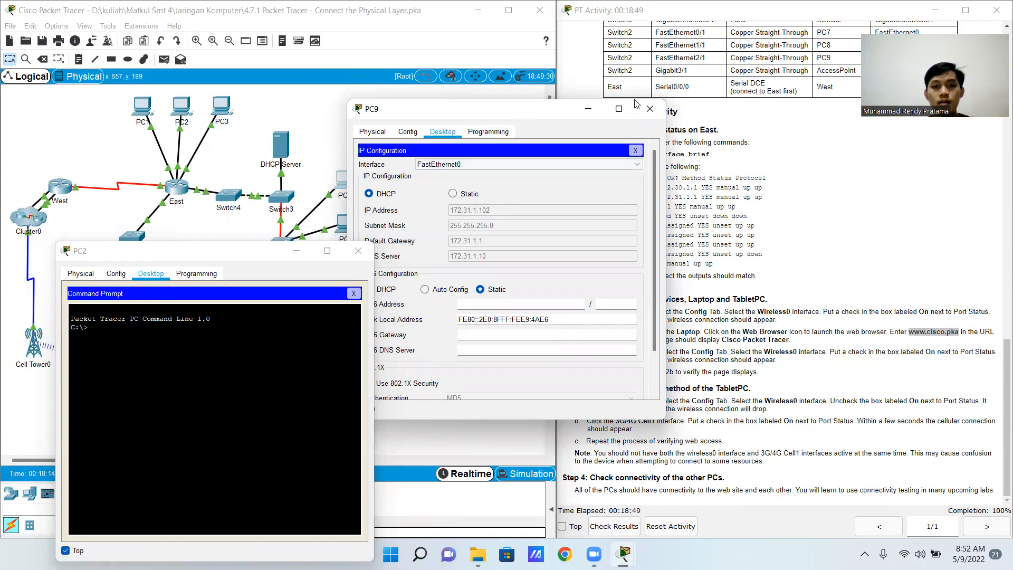
{"action": "left_click_drag", "start_coordinate": [637, 104], "coordinate": [755, 89]}
Ping PC9 at 172.31.1.102 from PC2's Command Prompt, and close both device windows
{"action": "left_click_drag", "start_coordinate": [269, 251], "coordinate": [312, 119]}
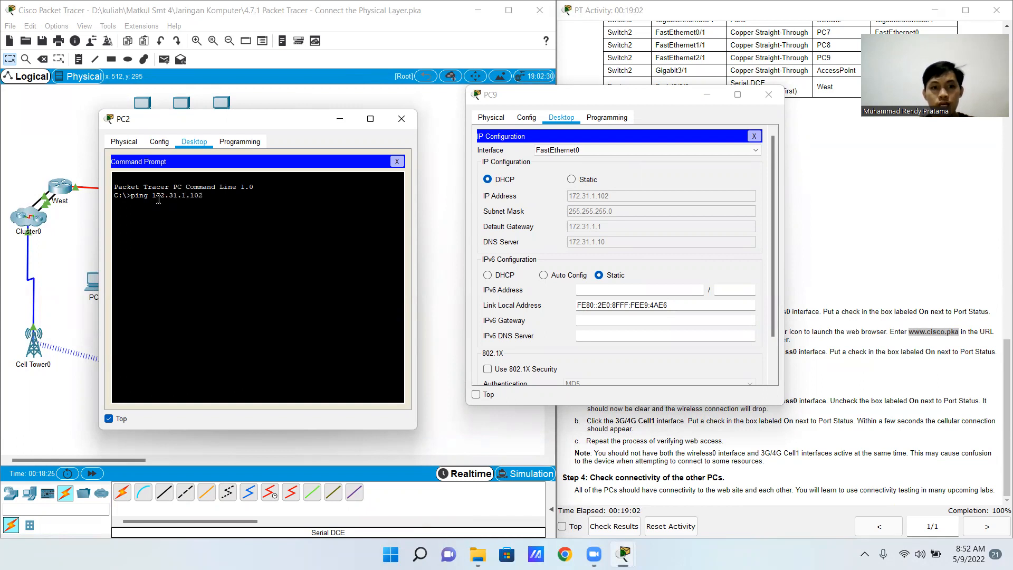
{"action": "key", "text": "Return"}
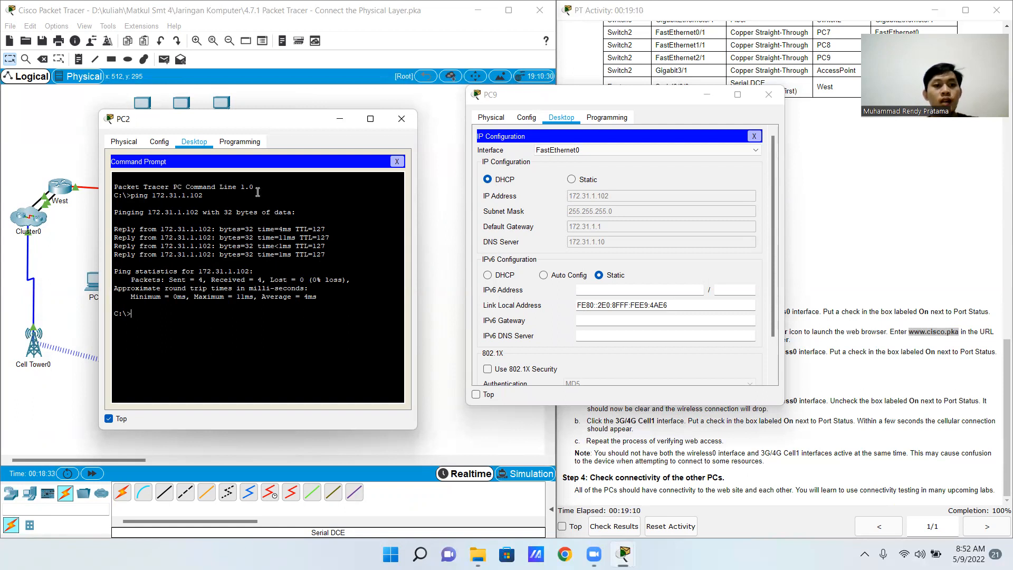
{"action": "left_click", "coordinate": [399, 126]}
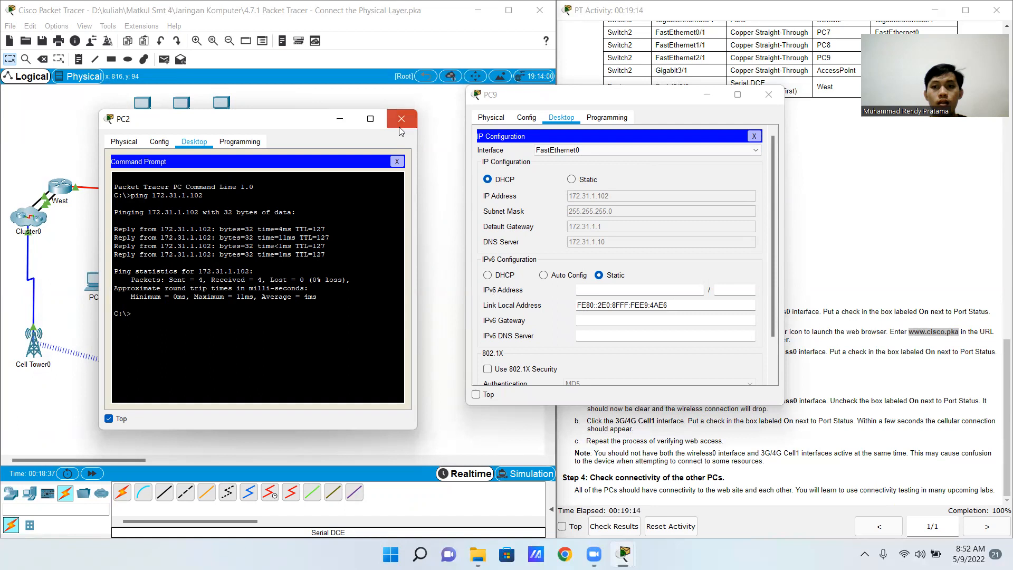
{"action": "left_click", "coordinate": [767, 97]}
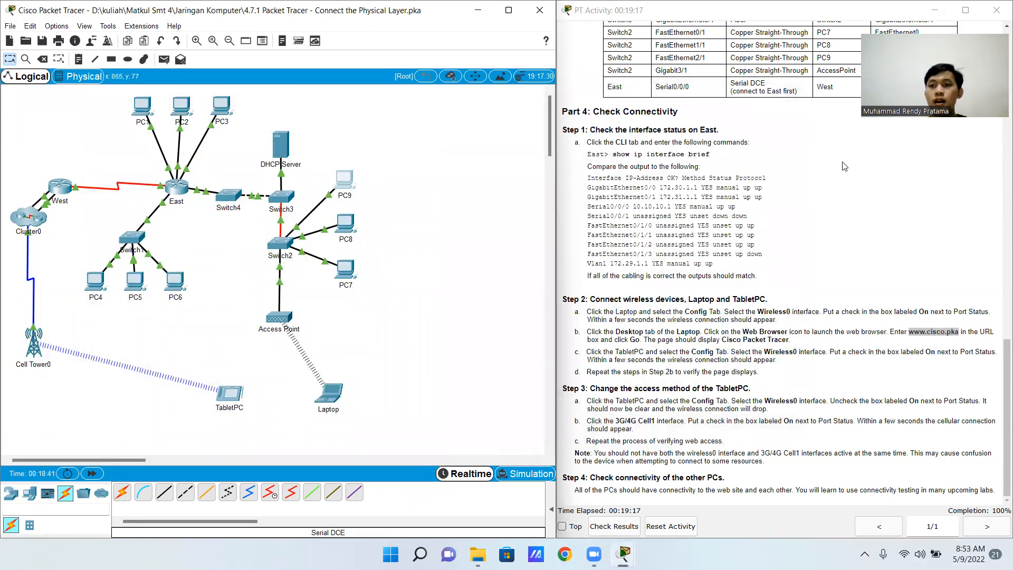
Check the activity results and review the status of the assessment items and the score
{"action": "left_click", "coordinate": [615, 526]}
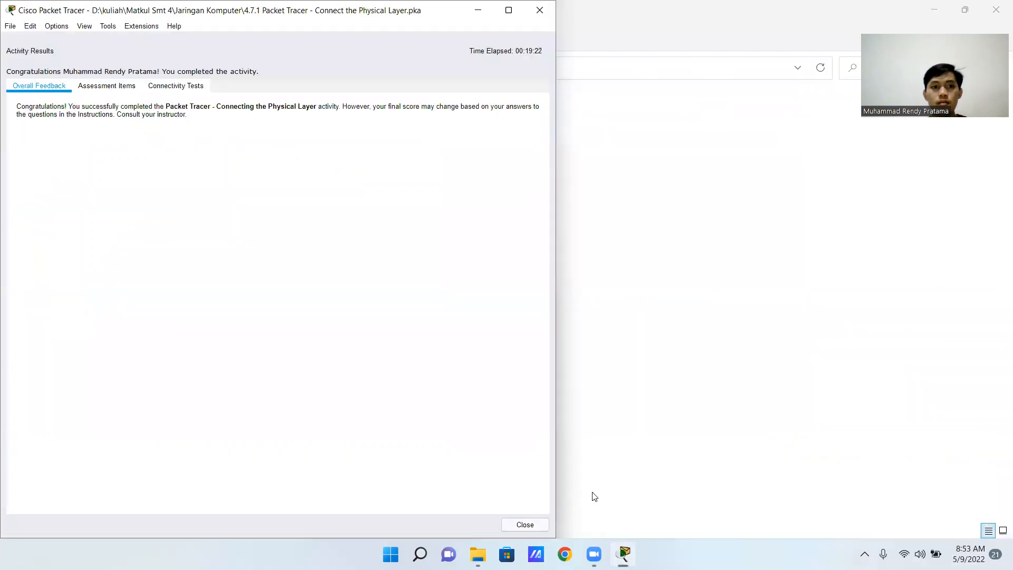
{"action": "left_click", "coordinate": [106, 89]}
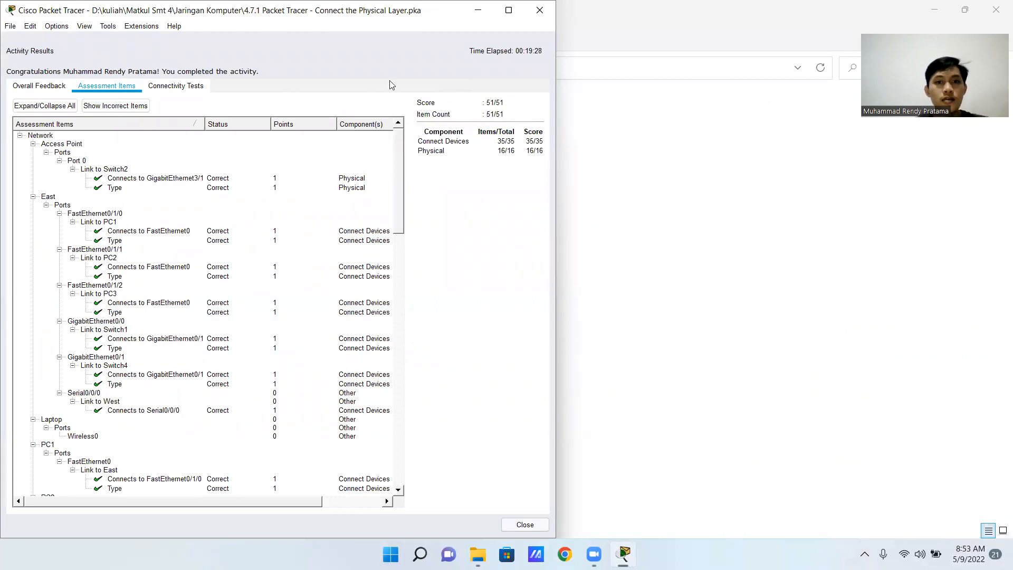
{"action": "scroll", "coordinate": [127, 267], "scroll_direction": "down", "scroll_amount": 20}
{"action": "scroll", "coordinate": [127, 266], "scroll_direction": "down", "scroll_amount": 7}
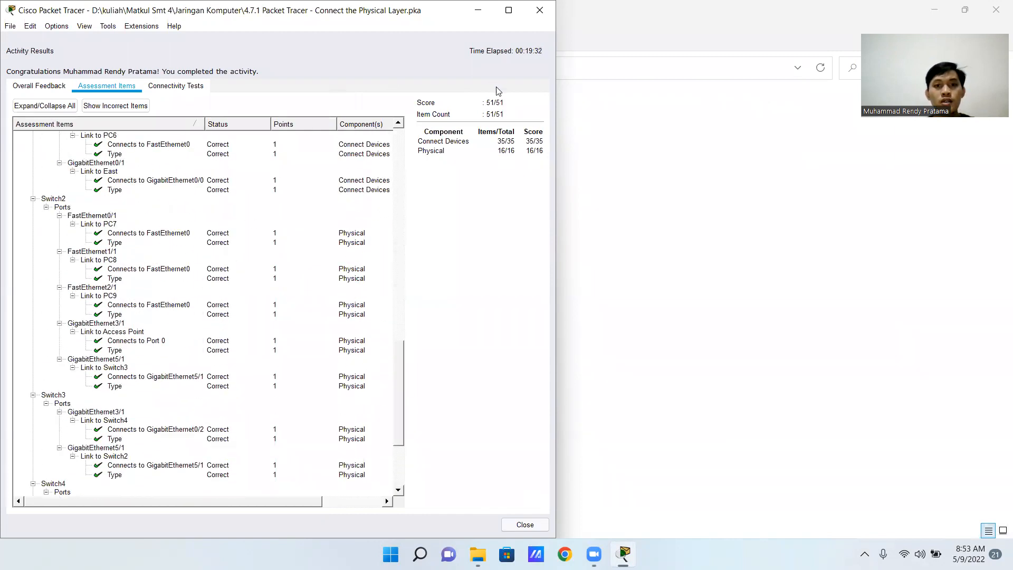
{"action": "scroll", "coordinate": [280, 229], "scroll_direction": "up", "scroll_amount": 10}
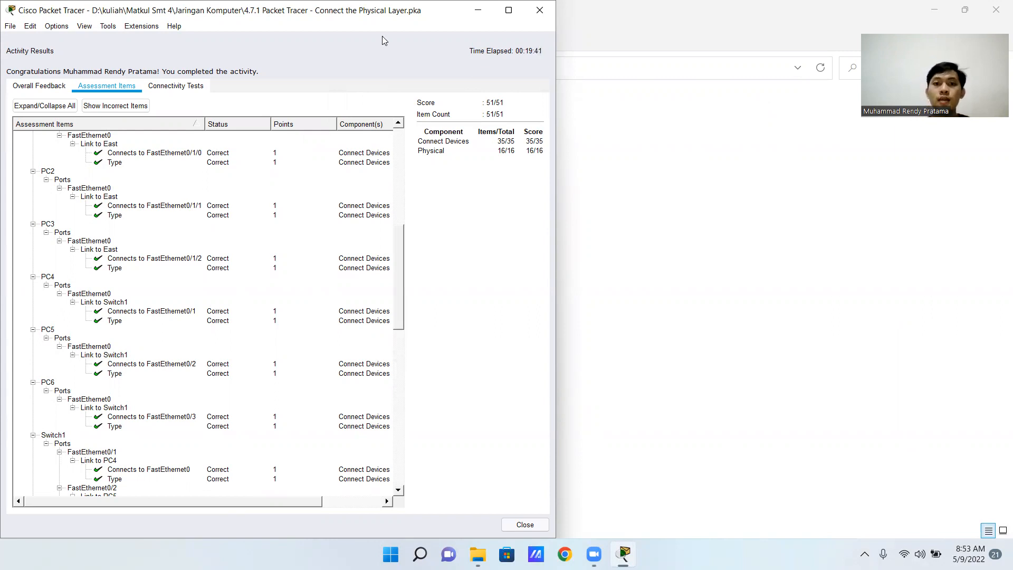
{"action": "left_click", "coordinate": [549, 52]}
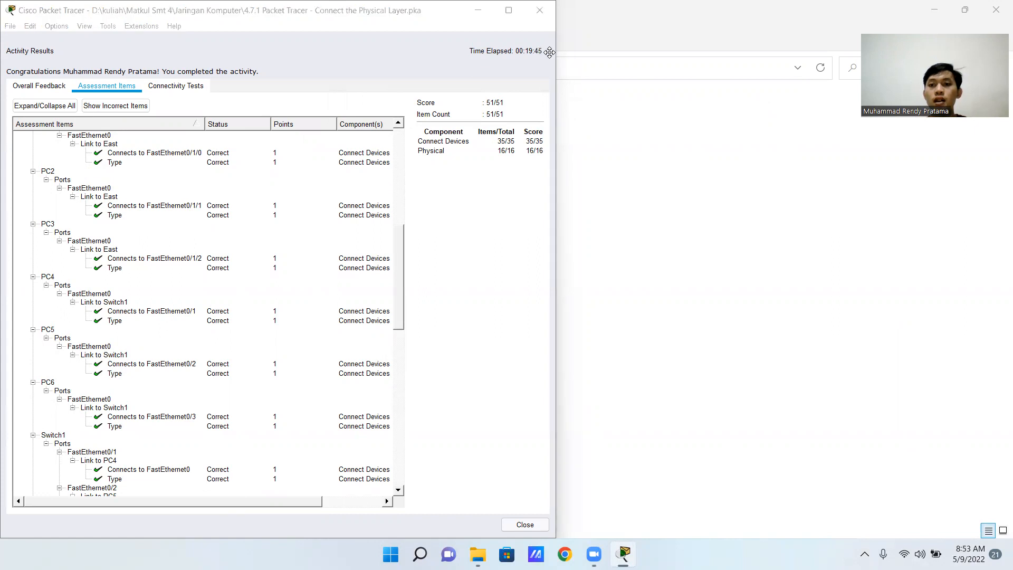